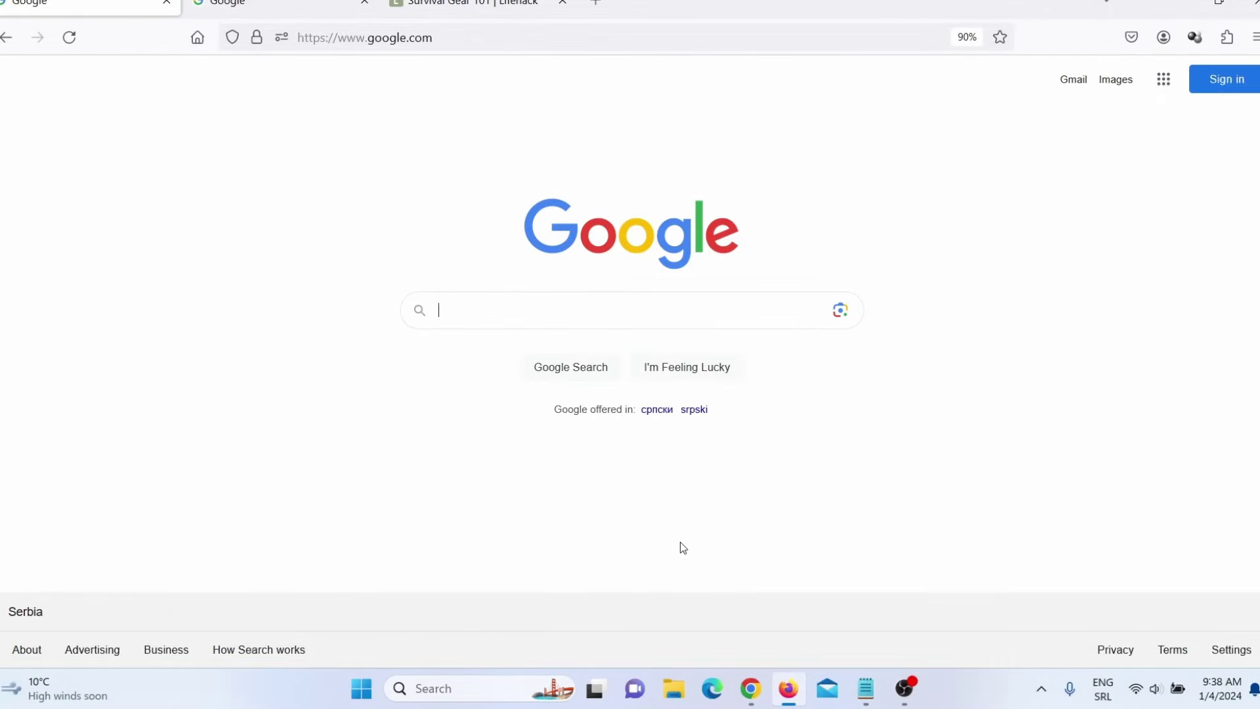
- Search Google for 'survival gear' and open the Survival Gear BSO result in a new tab
type("survival gear")
key("Return")
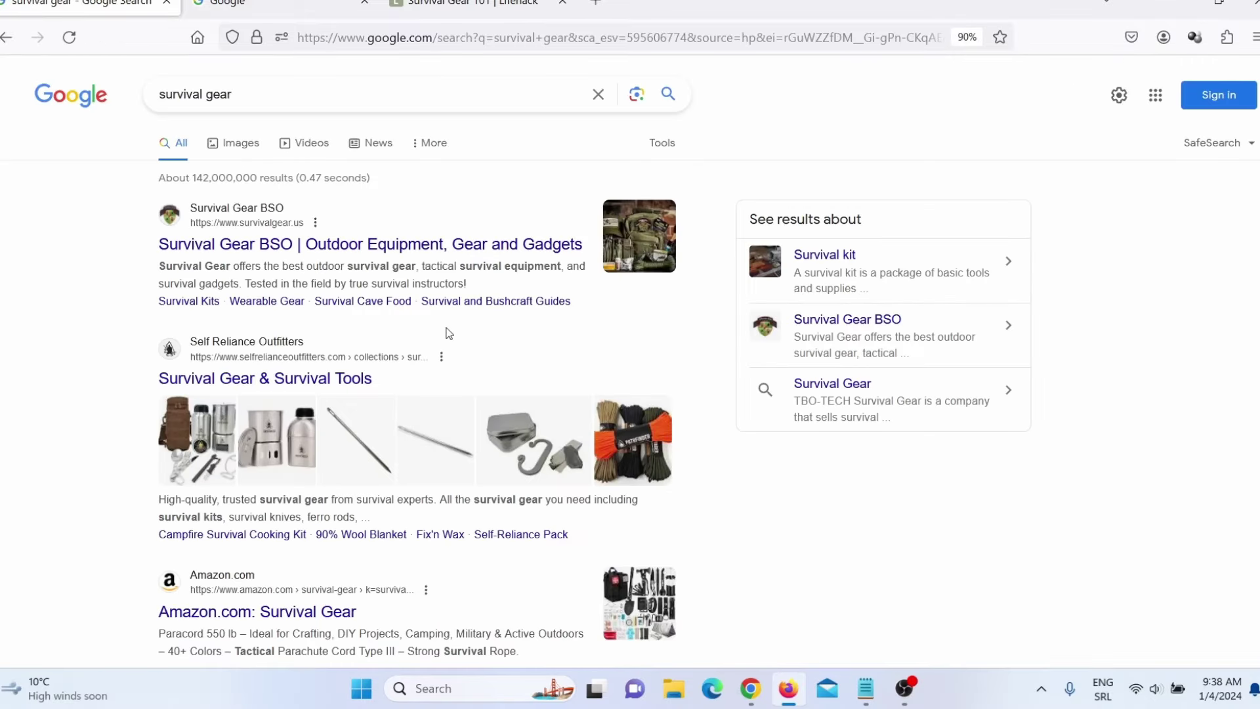
right_click(382, 246)
left_click(453, 267)
left_click(289, 6)
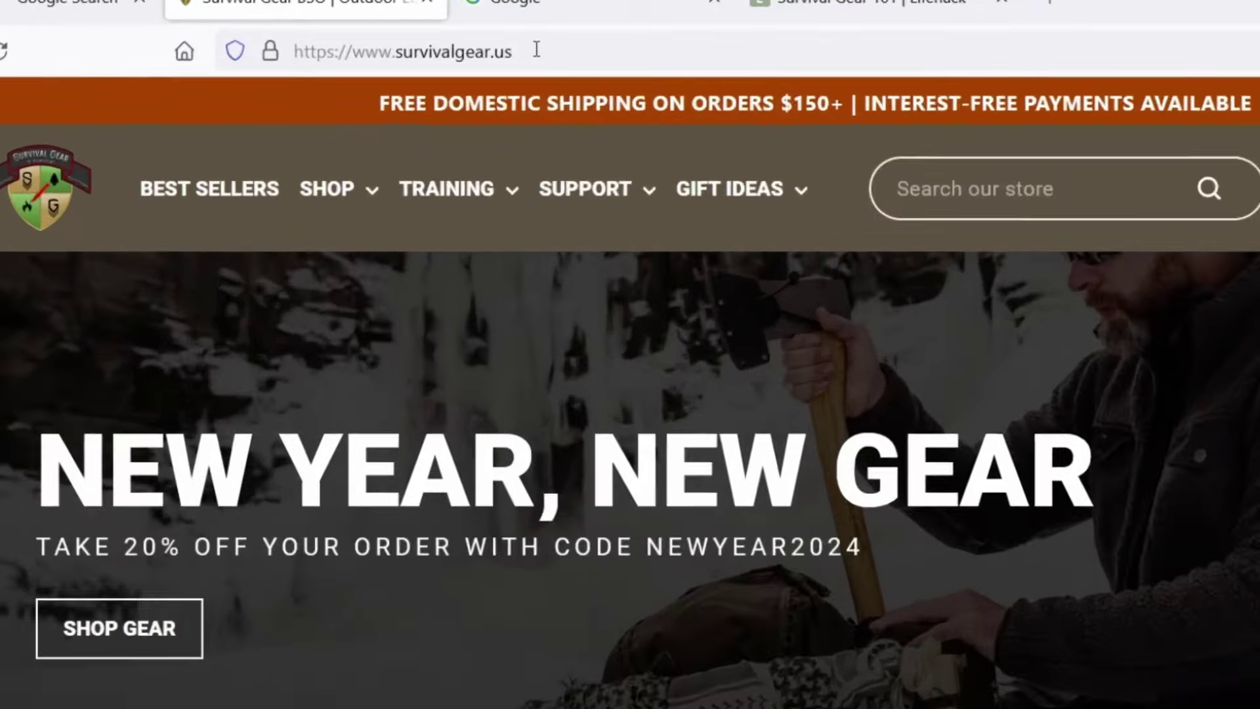
- Load survivalgear.us/sitemap.xml to view the site's sitemap index
left_click(440, 36)
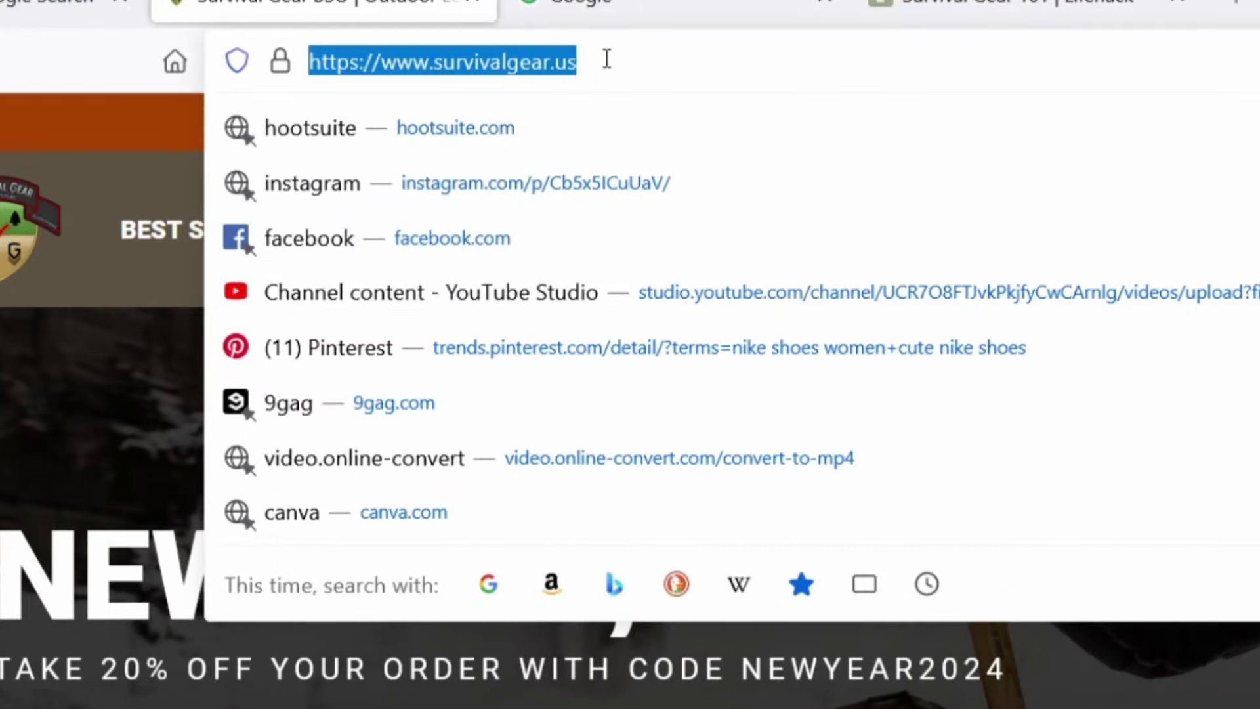
left_click(607, 59)
type("/")
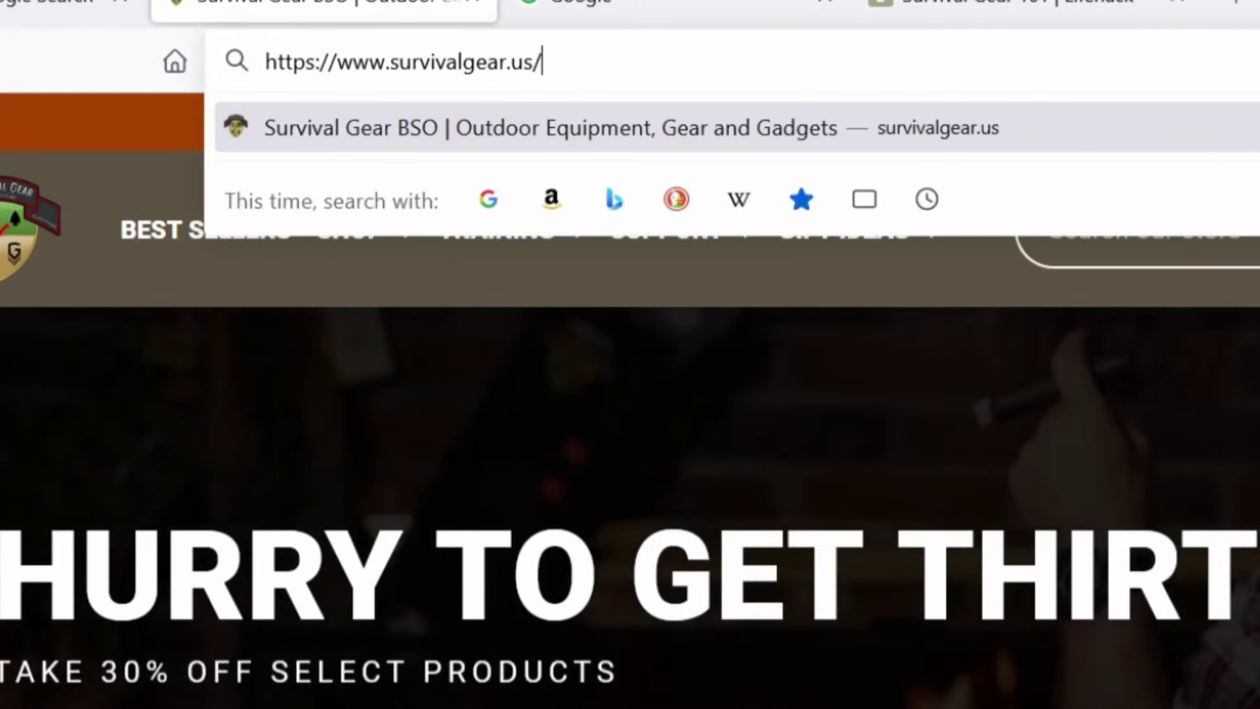
type("s")
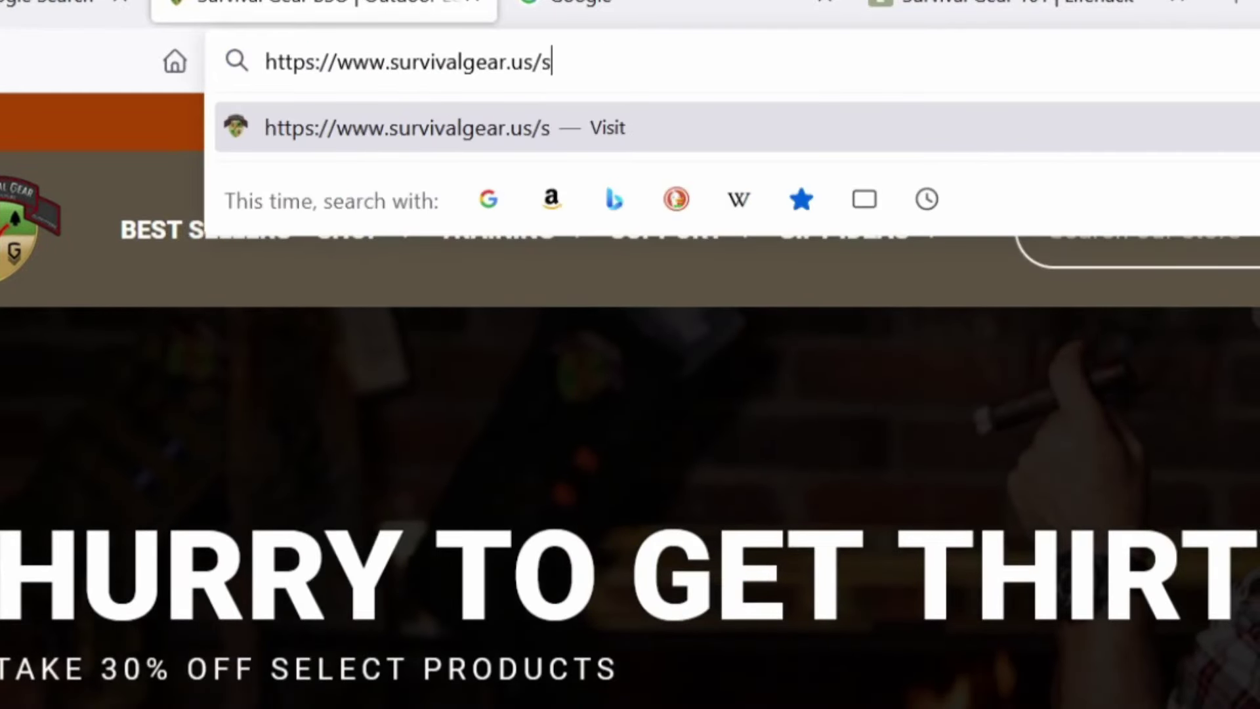
type("itemap")
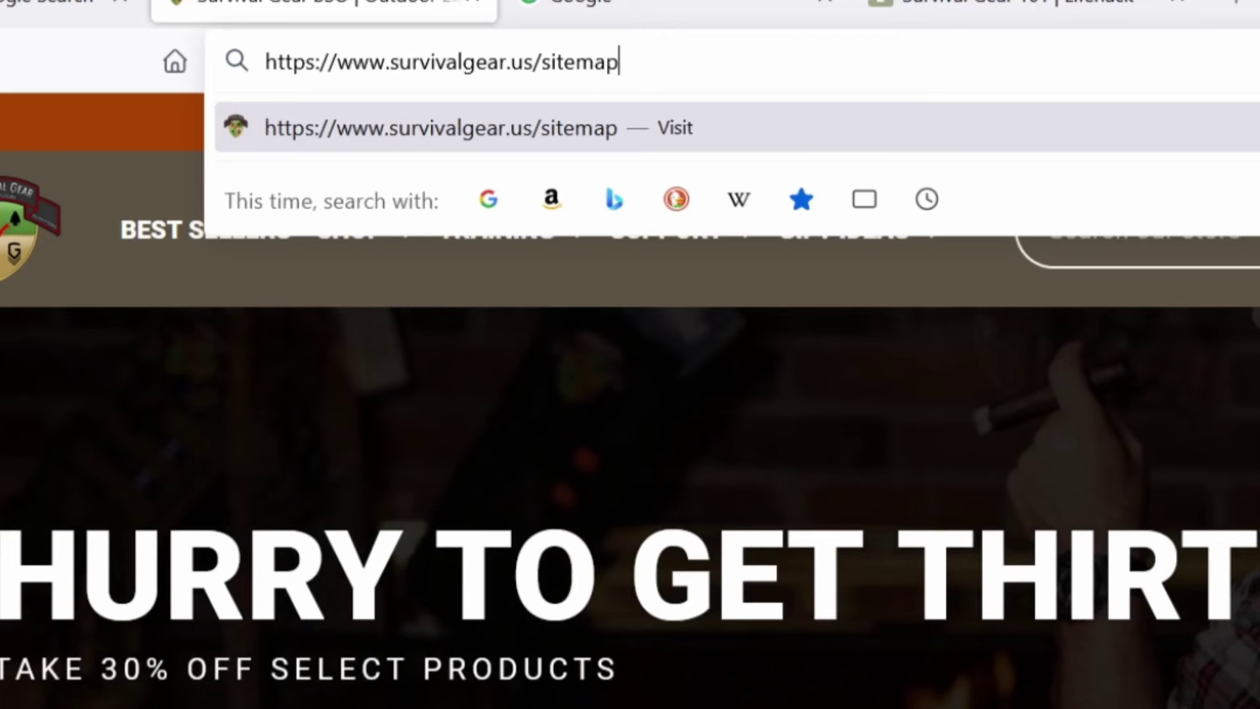
type(".")
type("xml")
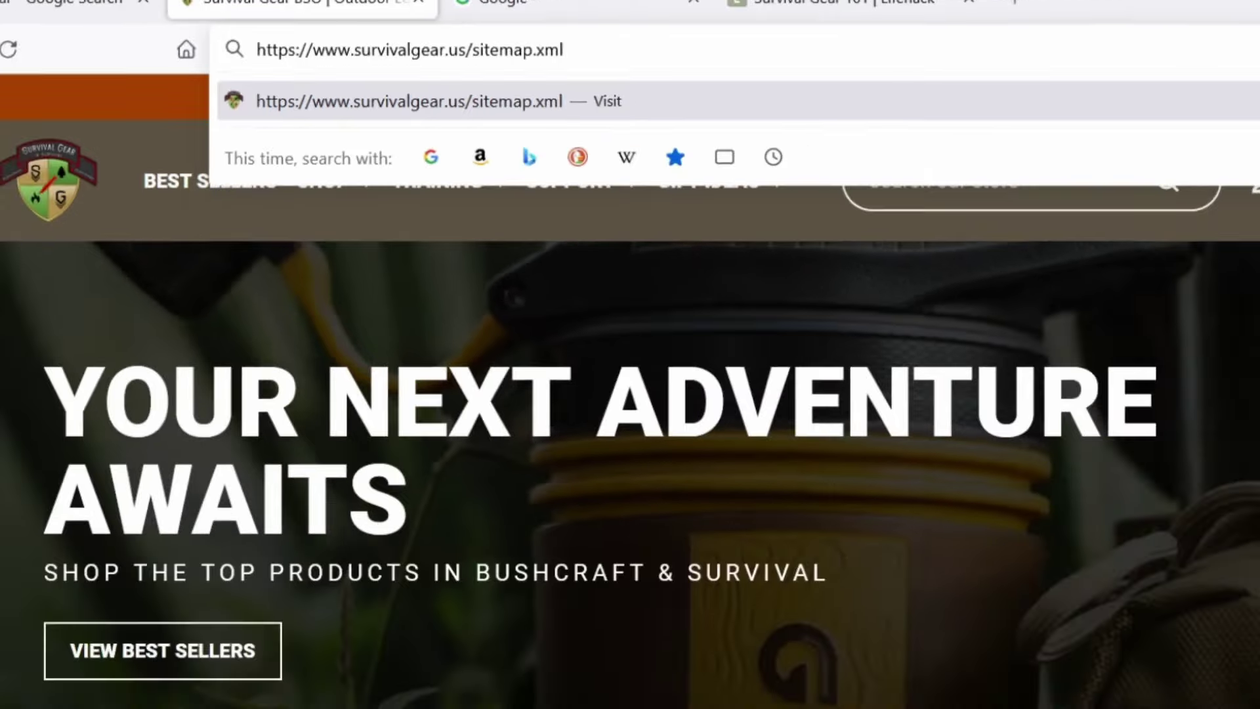
key("Return")
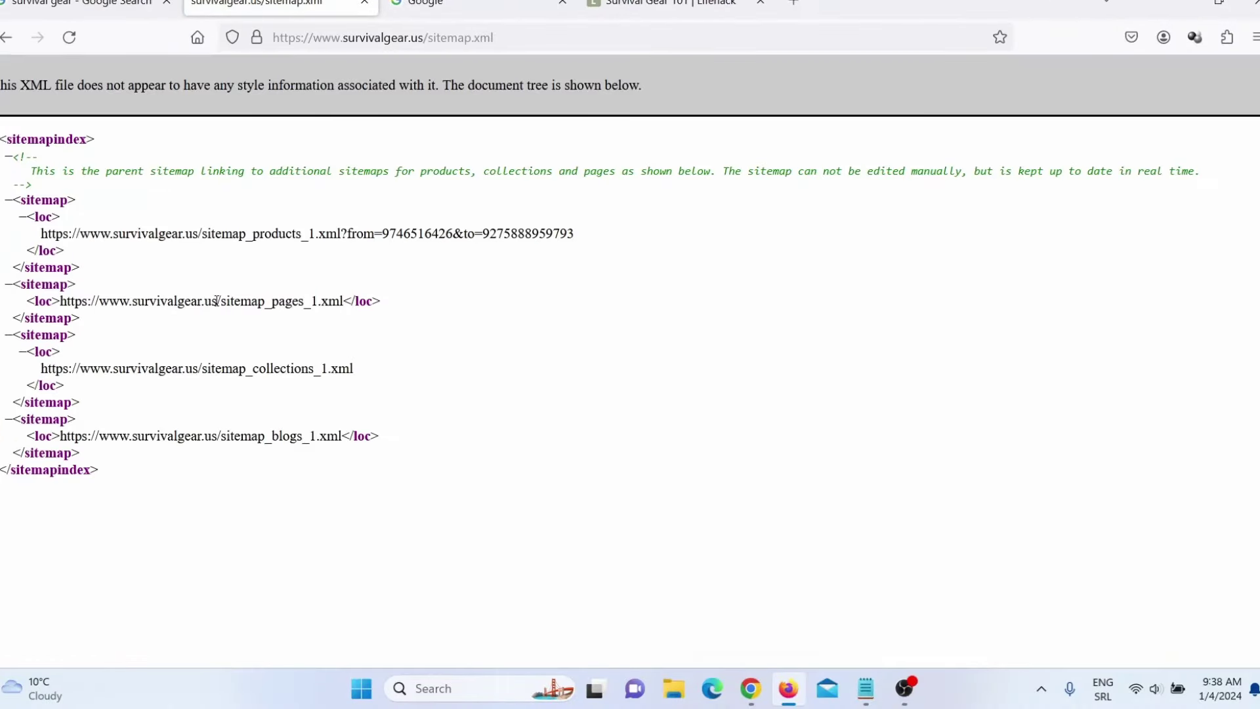
- Close the sitemap tab to return to the survival gear search results
left_click(508, 48)
left_click_drag(496, 37, 434, 38)
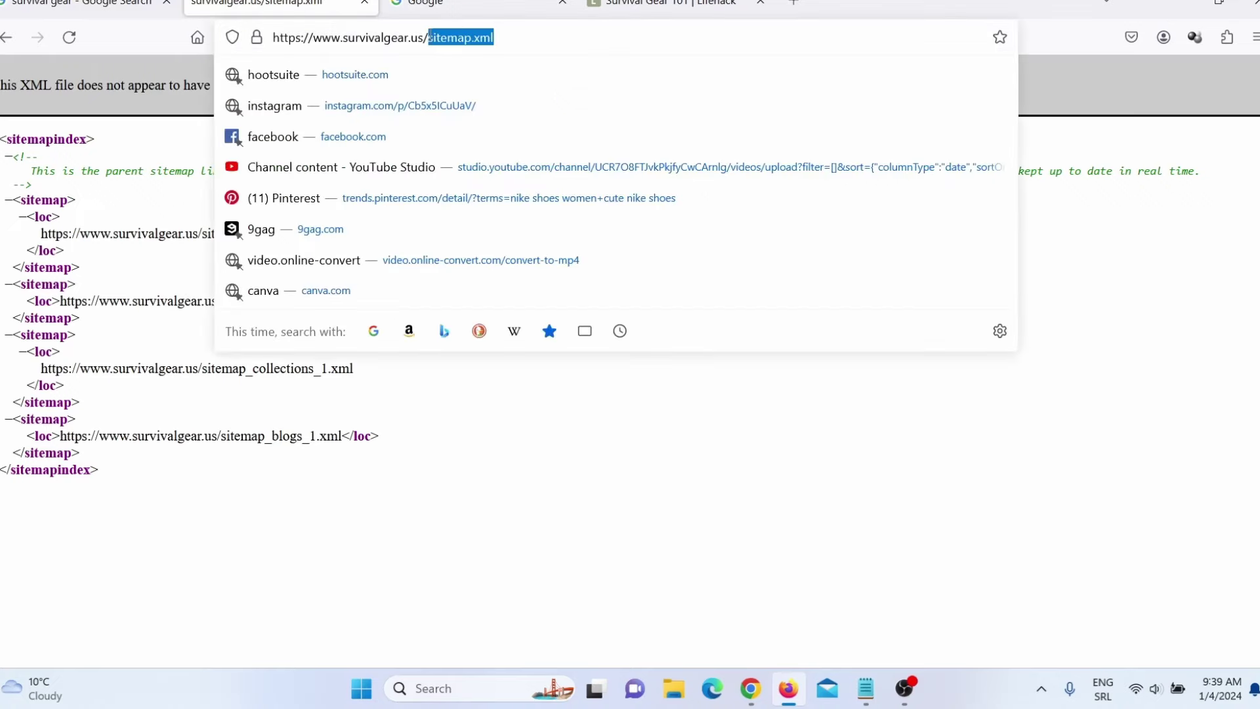
left_click(364, 2)
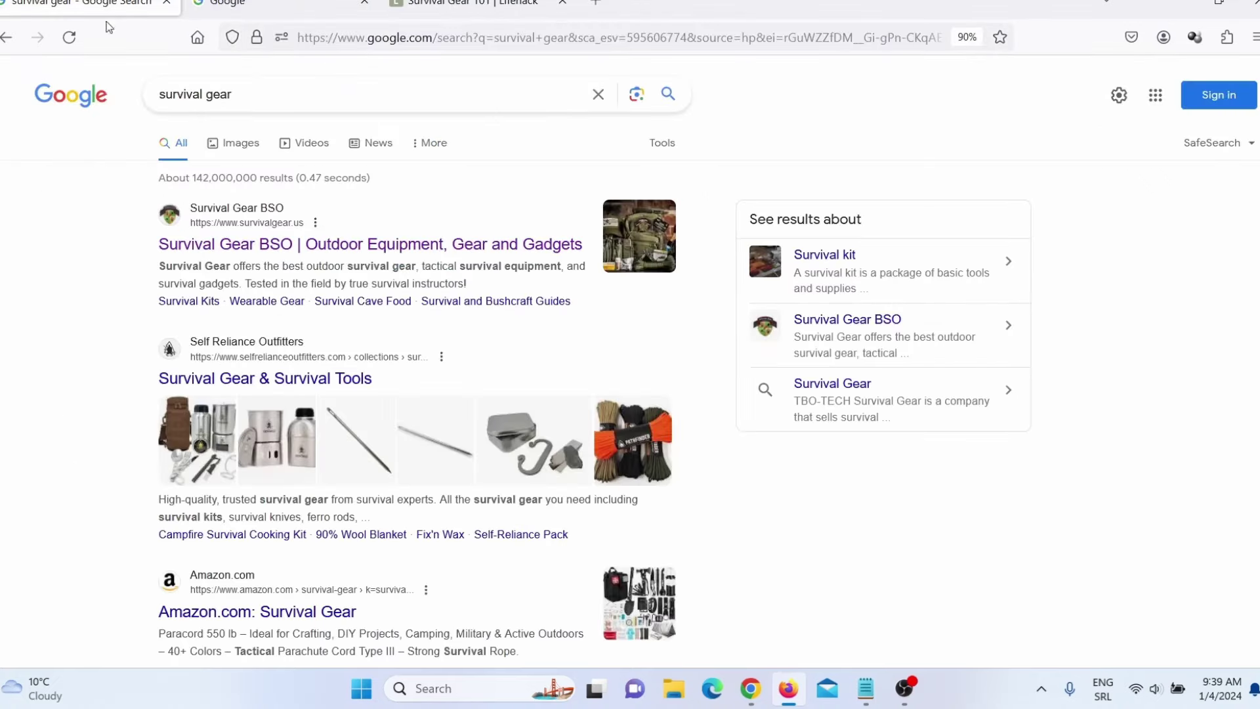
- Open the Extreme Outfitters survival gear result in a new tab and select its category path
scroll(117, 342, "down", 6)
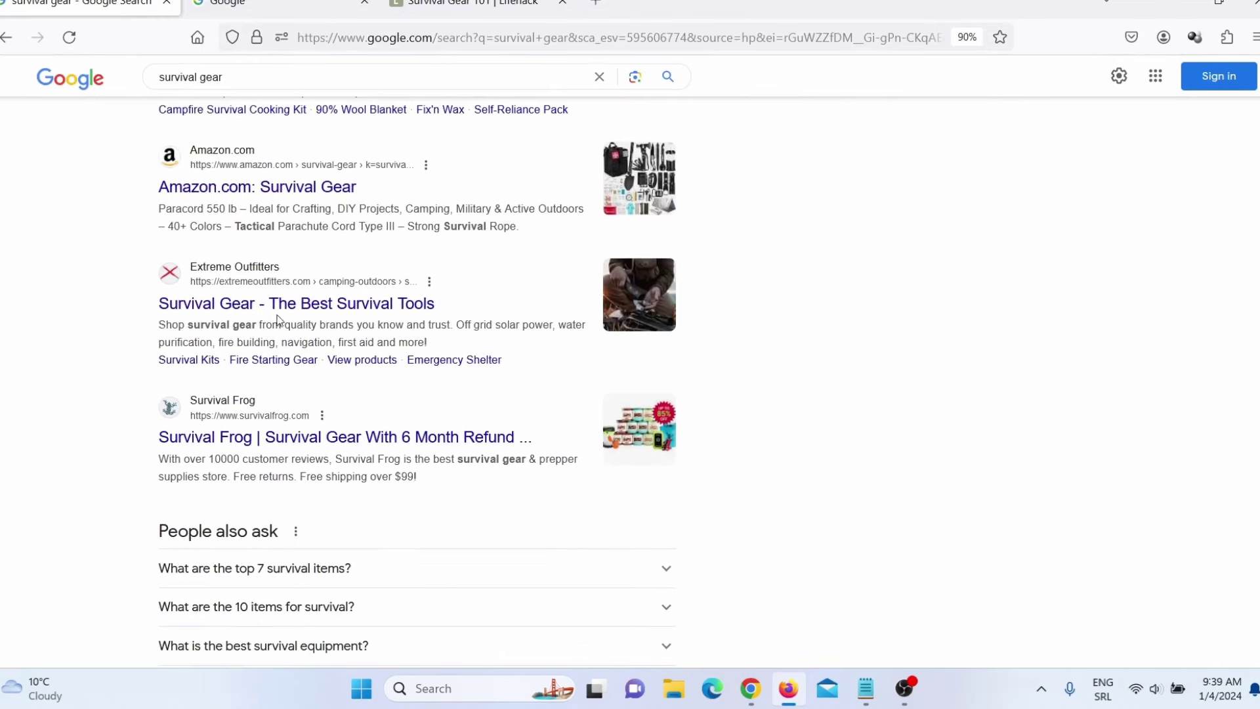
right_click(313, 308)
left_click(374, 325)
left_click(263, 9)
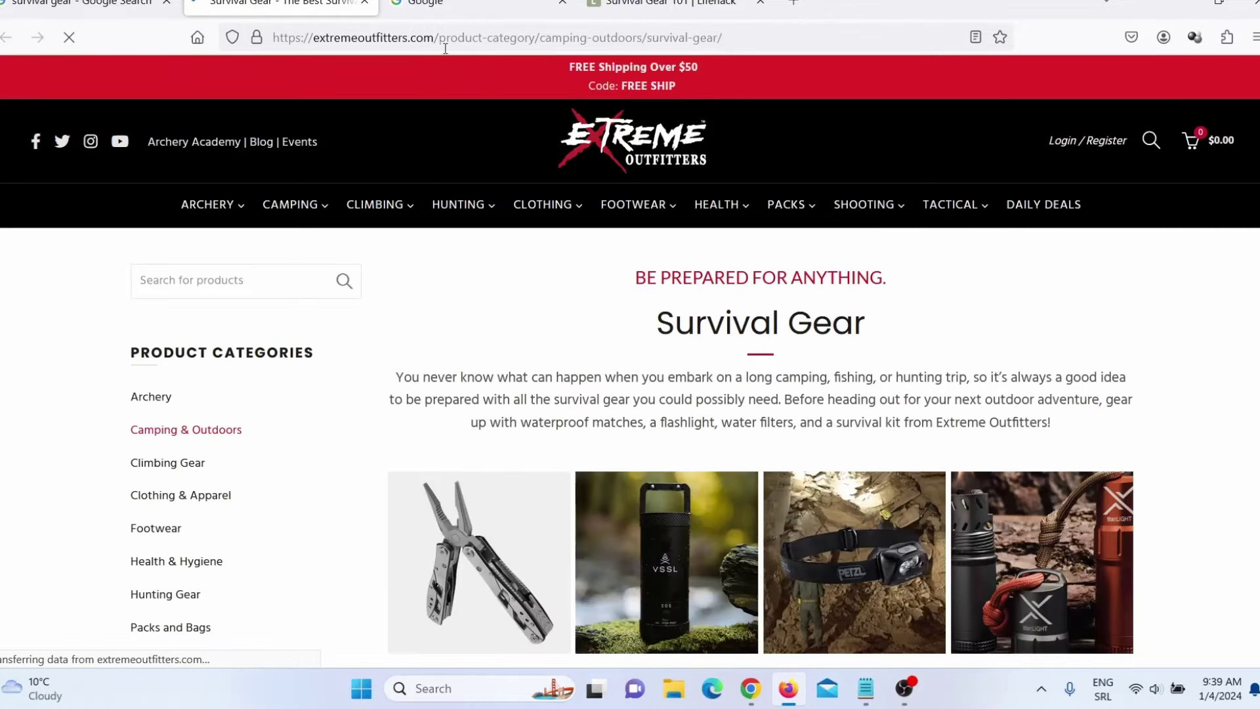
left_click_drag(439, 38, 774, 42)
- Load the Extreme Outfitters sitemap.xml index and highlight its count of 22 sitemaps
key("BackSpace")
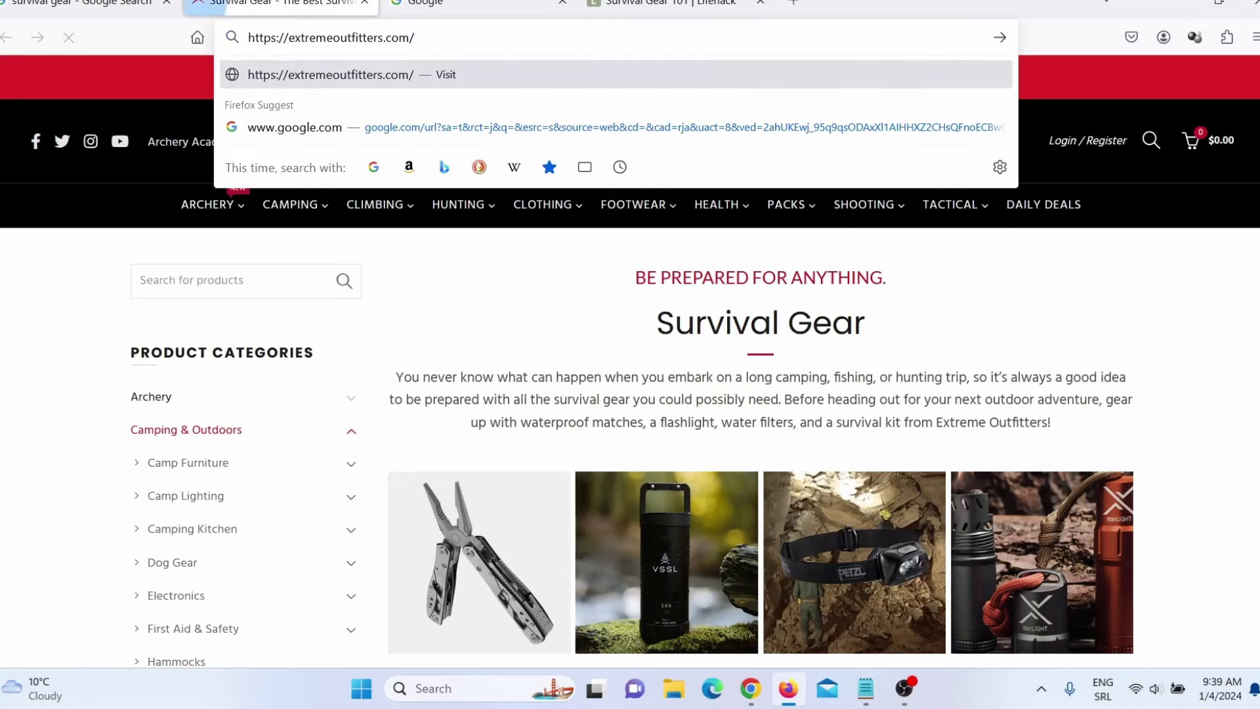
type("sitemap.xml")
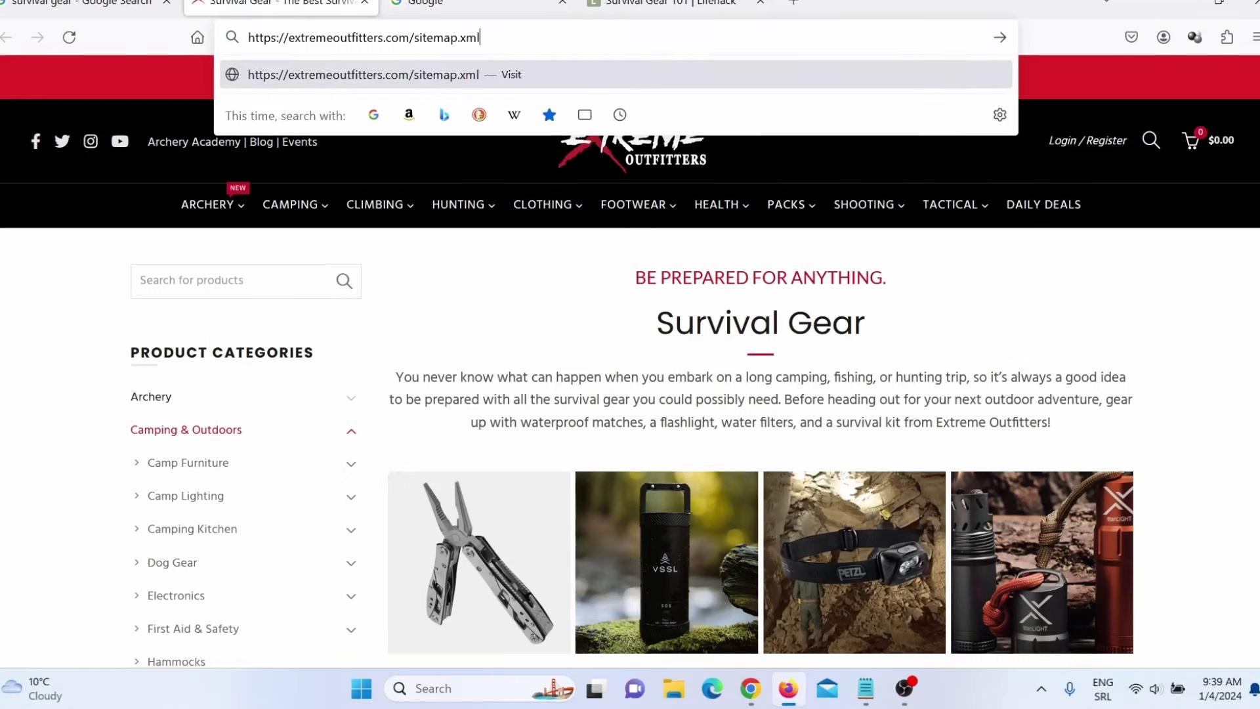
key("Return")
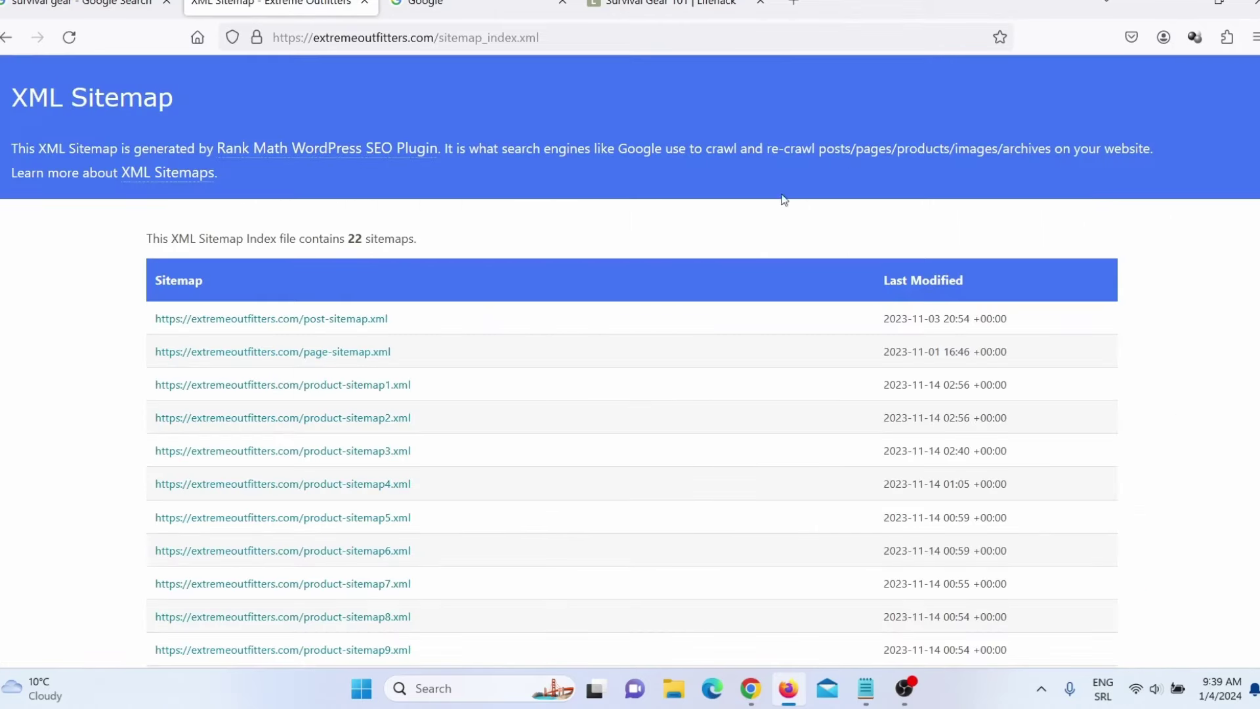
scroll(444, 343, "down", 5)
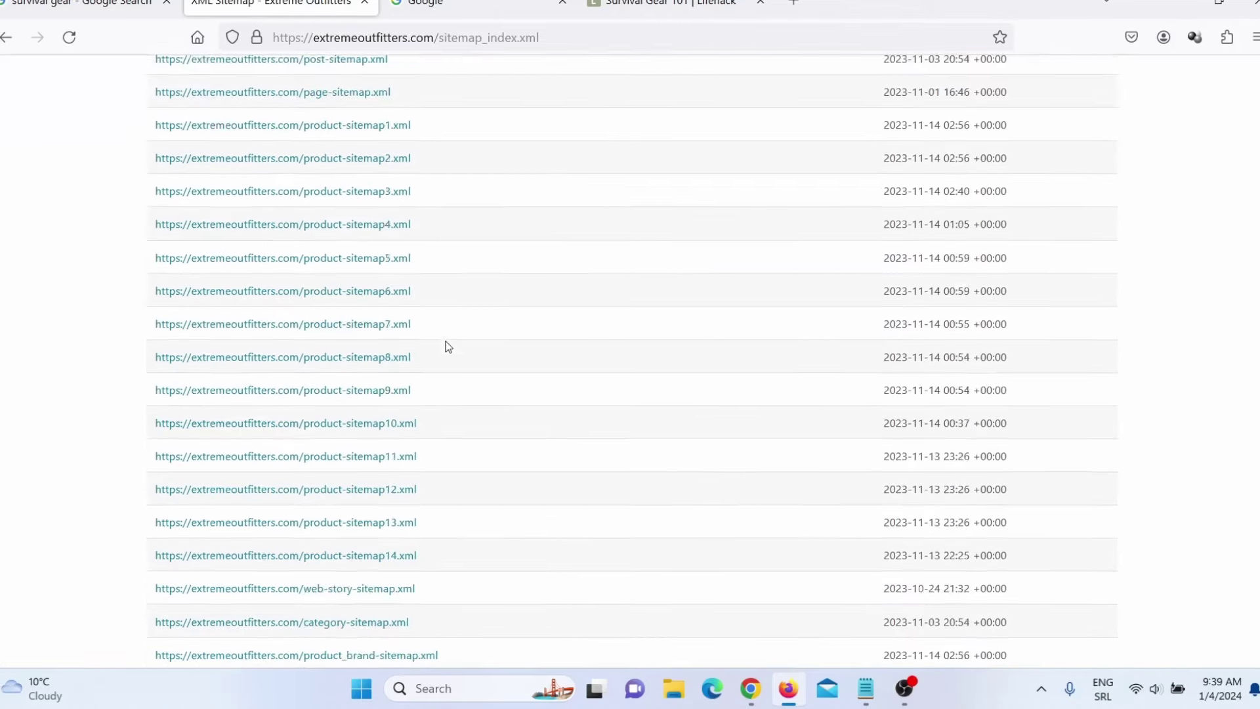
scroll(449, 338, "up", 5)
left_click_drag(420, 240, 334, 240)
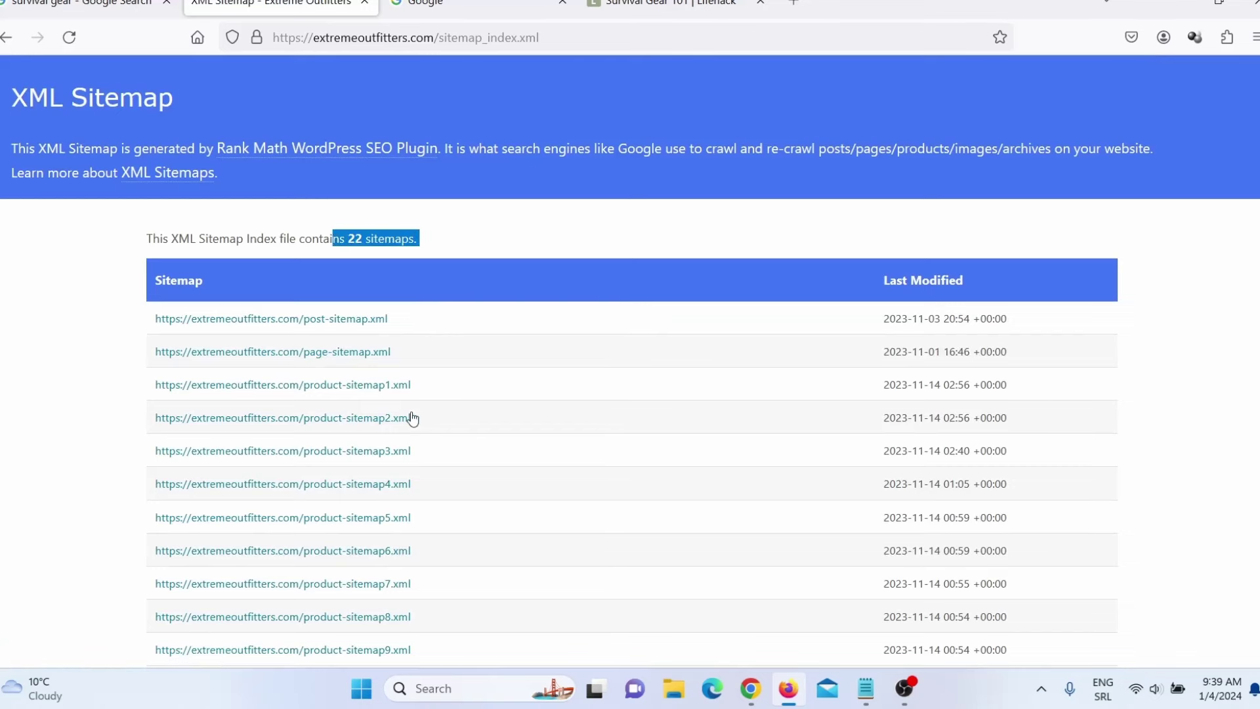
- Open post-sitemap.xml from the Extreme Outfitters sitemap index
scroll(414, 410, "down", 3)
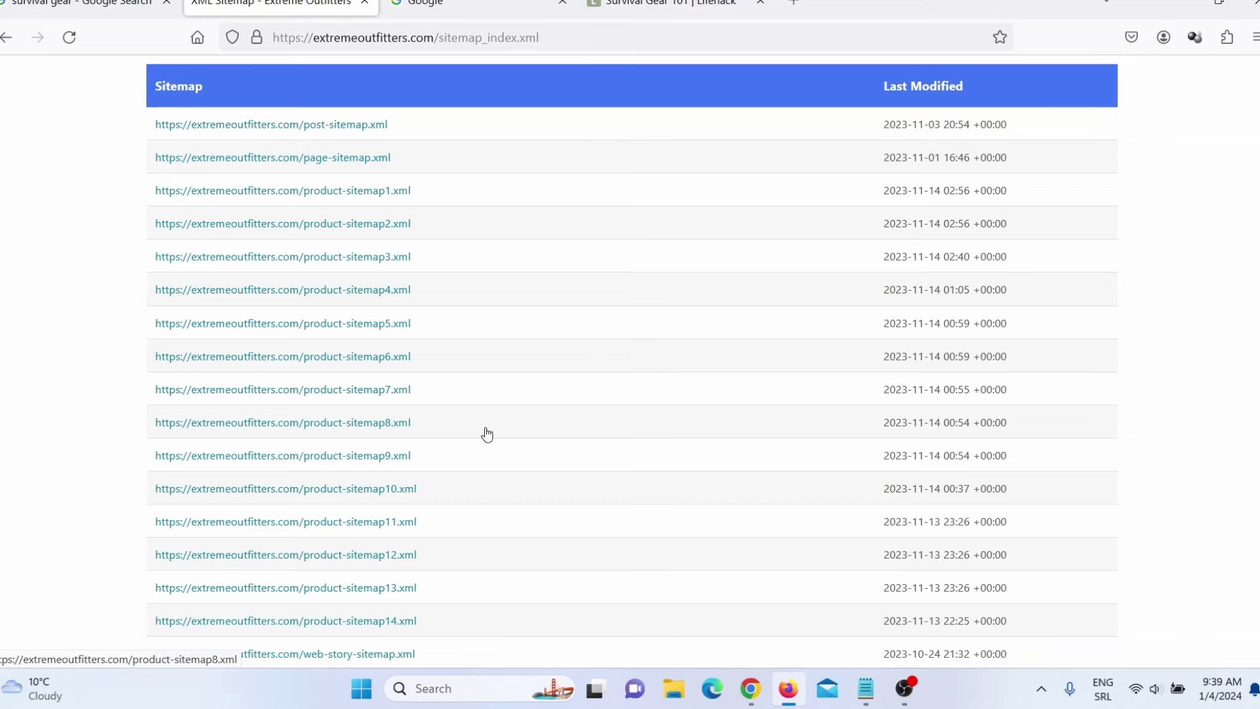
scroll(487, 434, "up", 3)
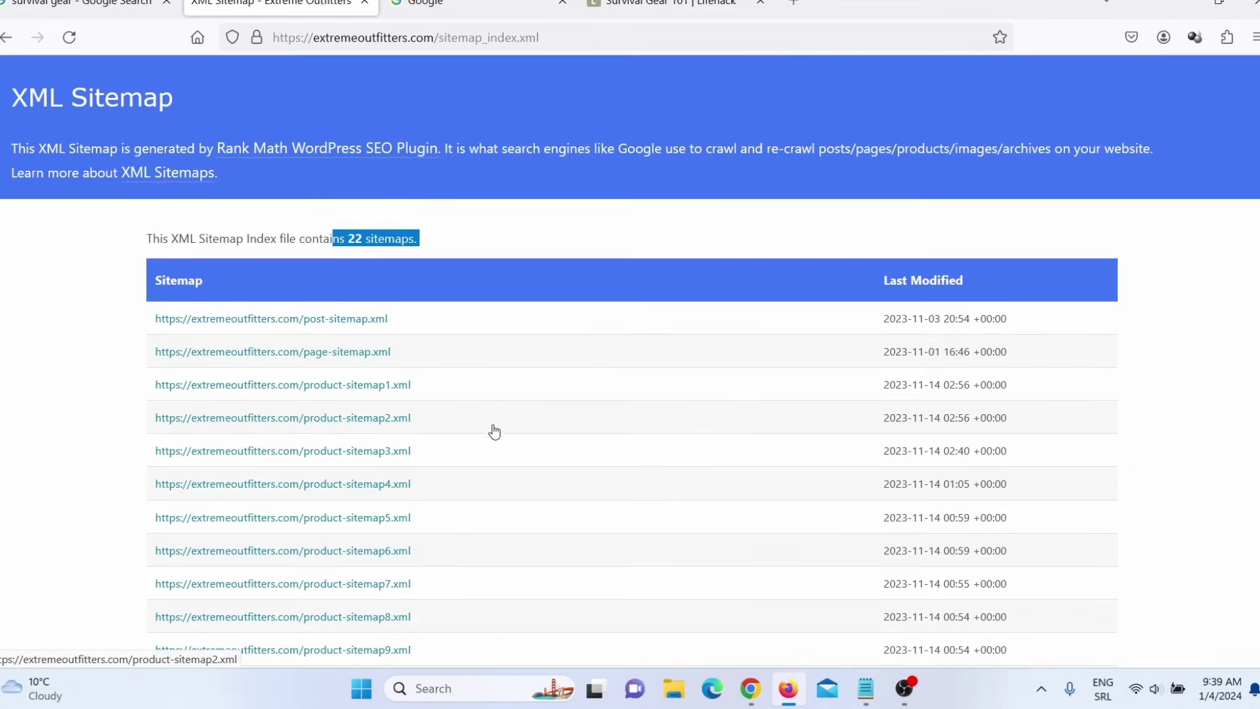
left_click(315, 326)
- Scroll through the 53 blog post URLs listed in post-sitemap.xml
scroll(409, 367, "down", 3)
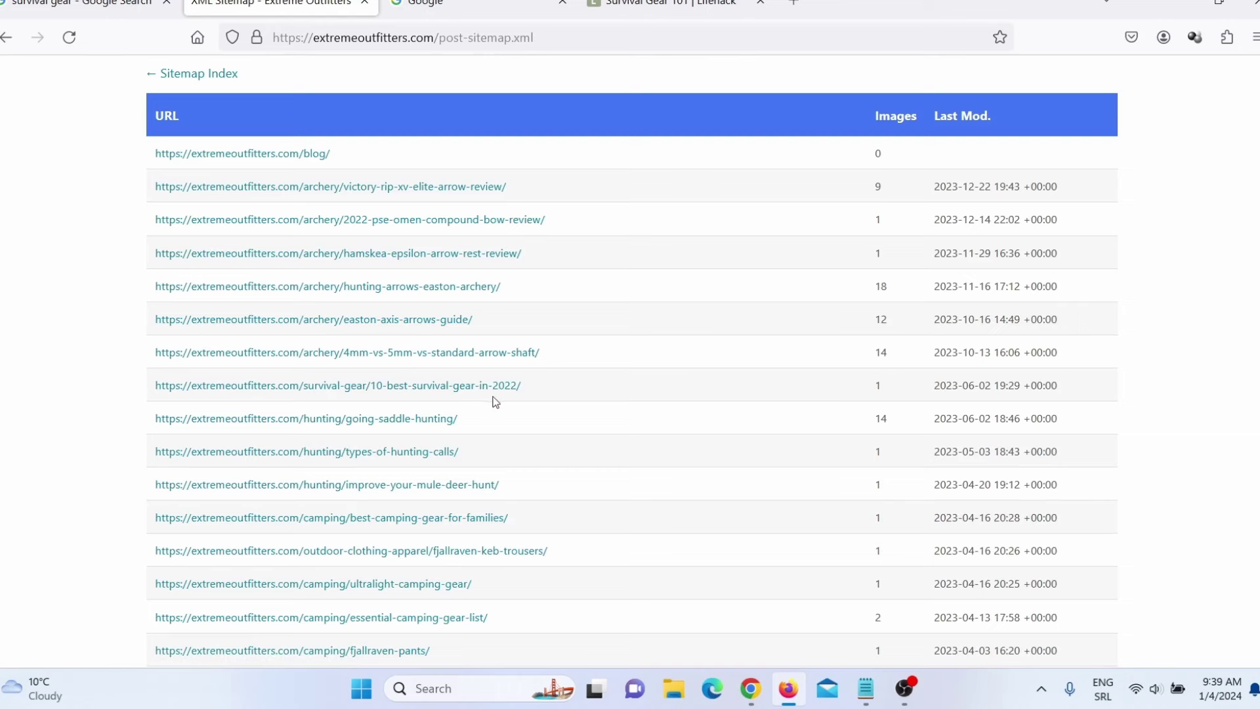
left_click_drag(518, 388, 366, 394)
scroll(853, 314, "down", 6)
scroll(871, 360, "up", 9)
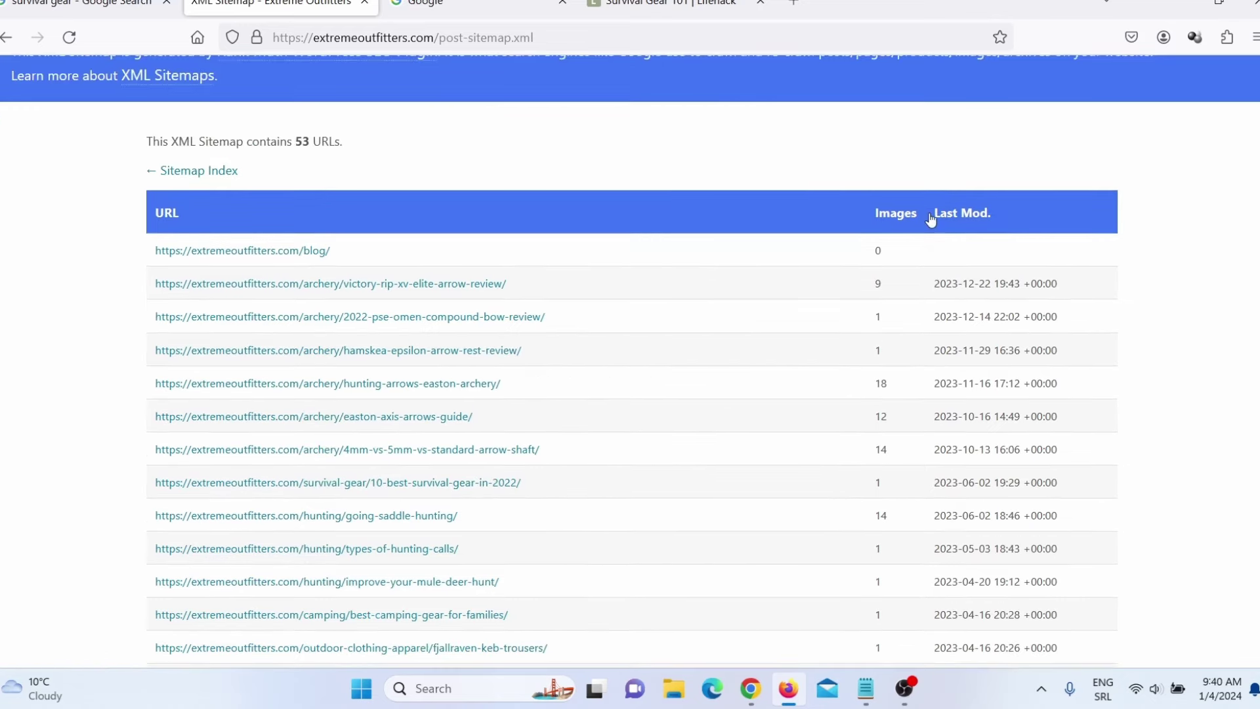
scroll(970, 311, "down", 7)
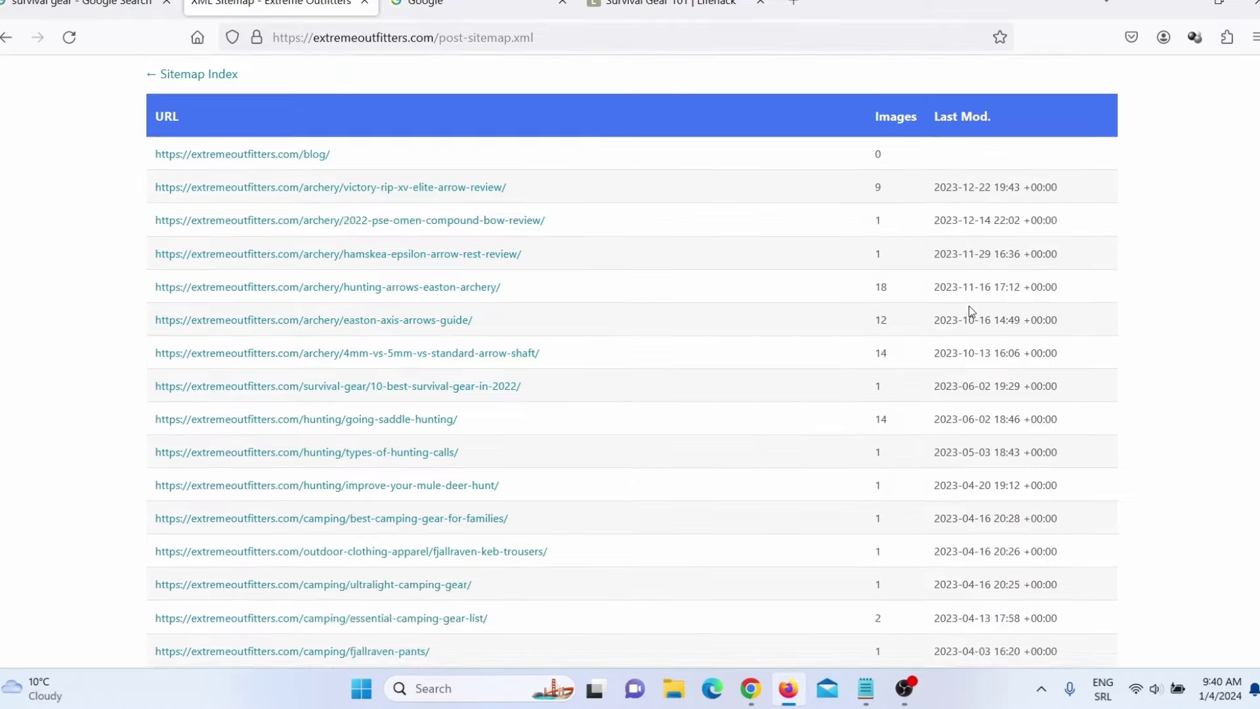
scroll(968, 306, "up", 7)
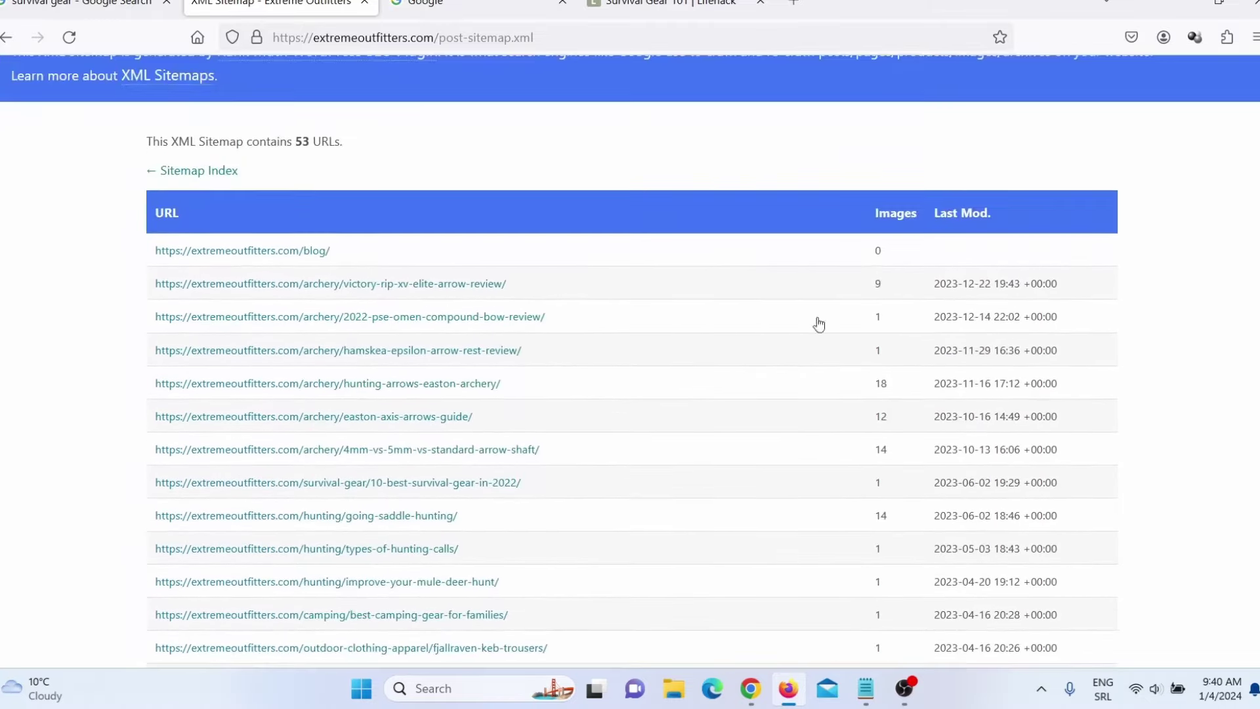
scroll(423, 335, "down", 7)
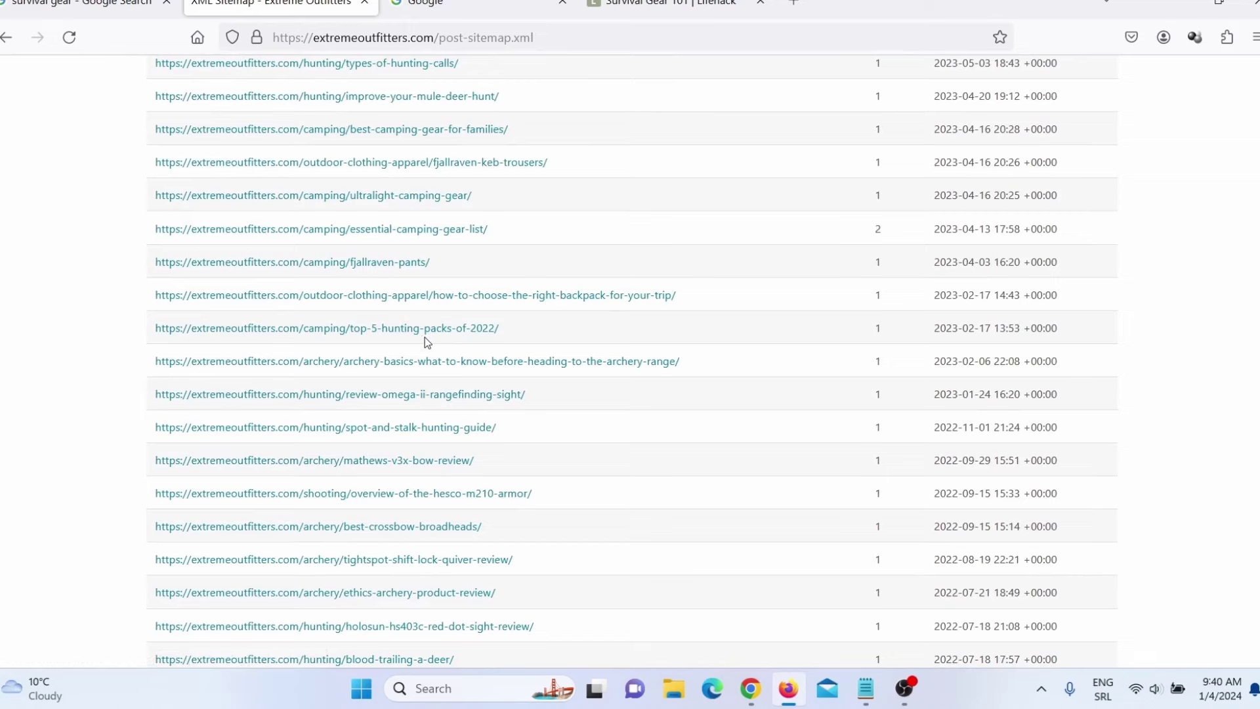
scroll(427, 341, "up", 7)
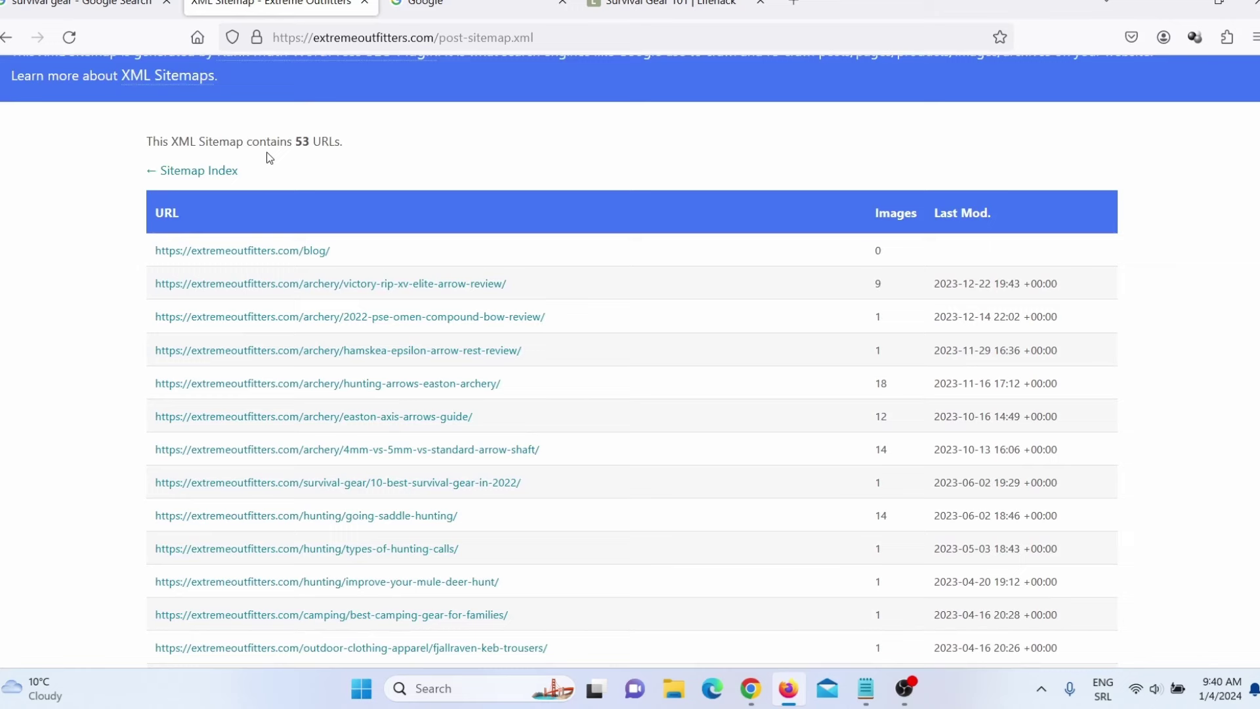
left_click(451, 3)
- Search Google for 'sitemap to csv' and open ConvertCSV's XML To CSV Converter
left_click(475, 293)
type("sit")
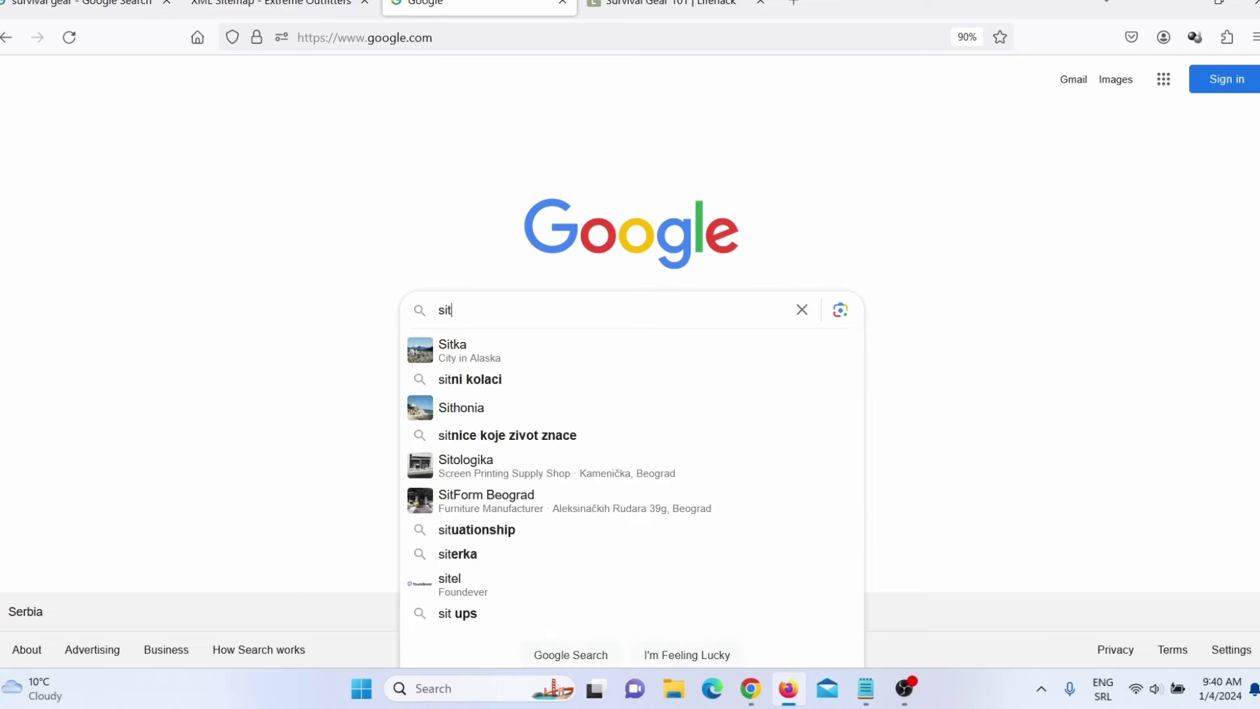
type("emap to")
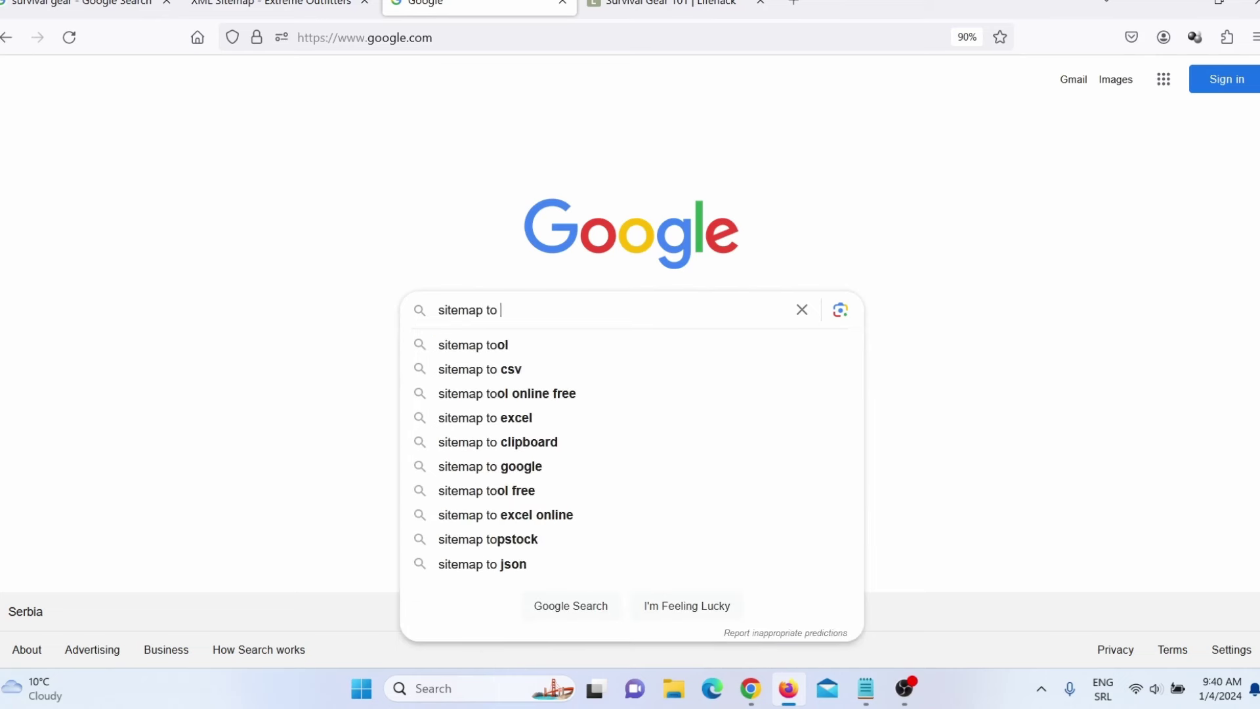
type(" csv")
key("Return")
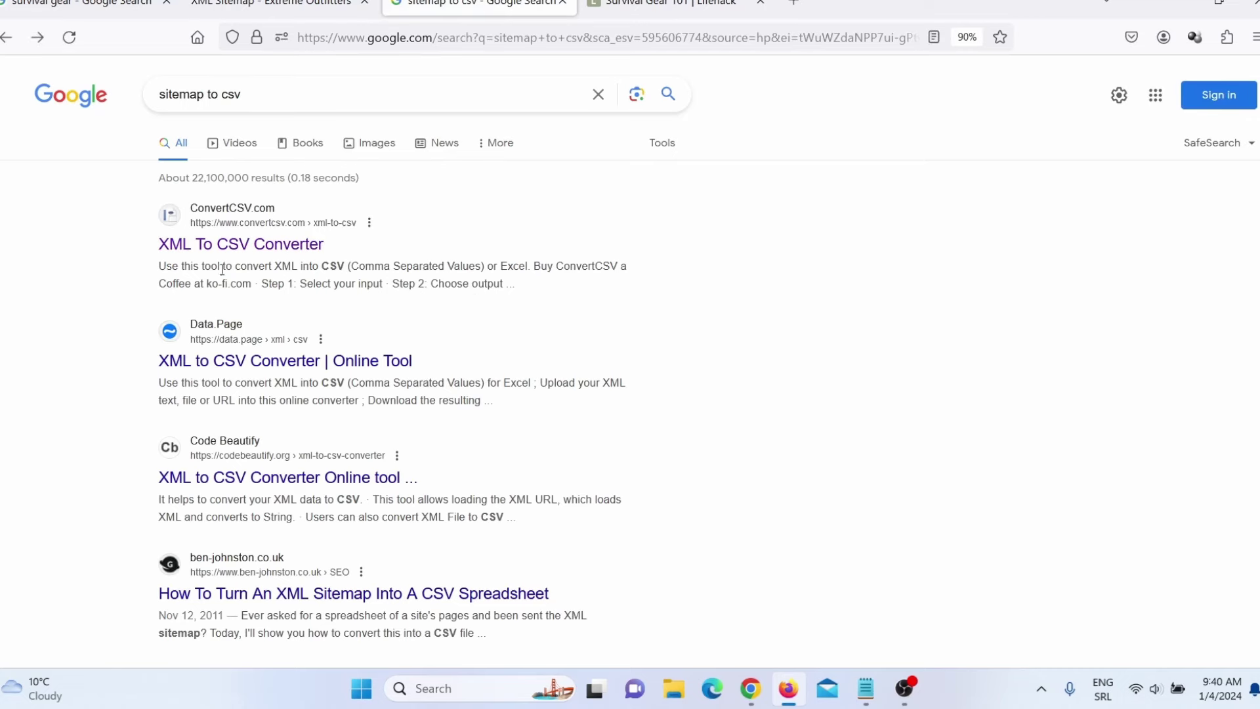
left_click(271, 260)
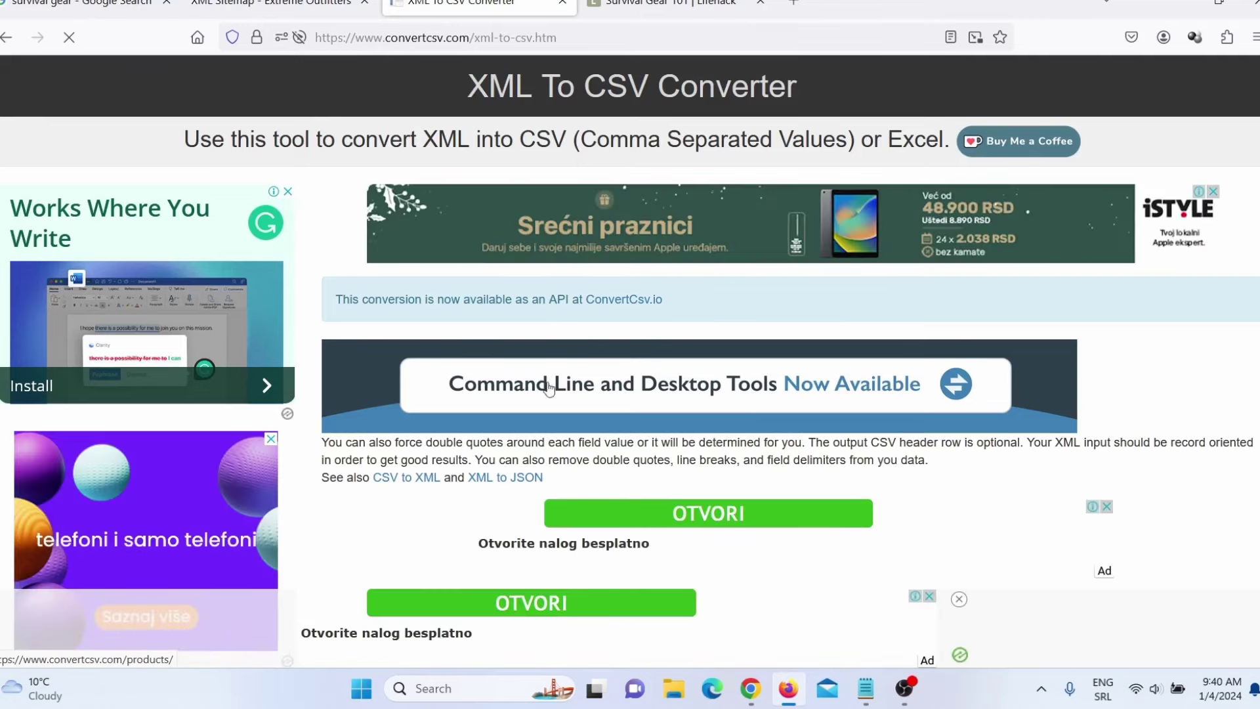
- Put the post-sitemap.xml address into ConvertCSV's Enter URL source field
scroll(540, 391, "down", 2)
scroll(540, 391, "down", 4)
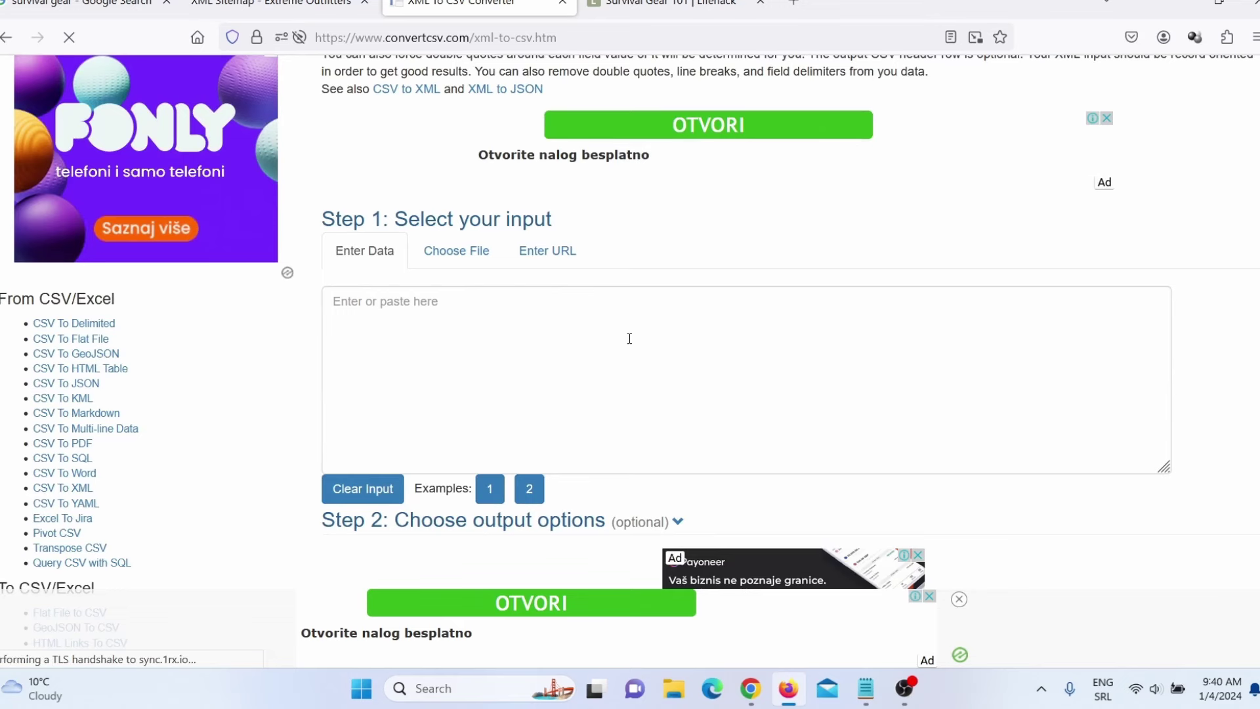
left_click(544, 256)
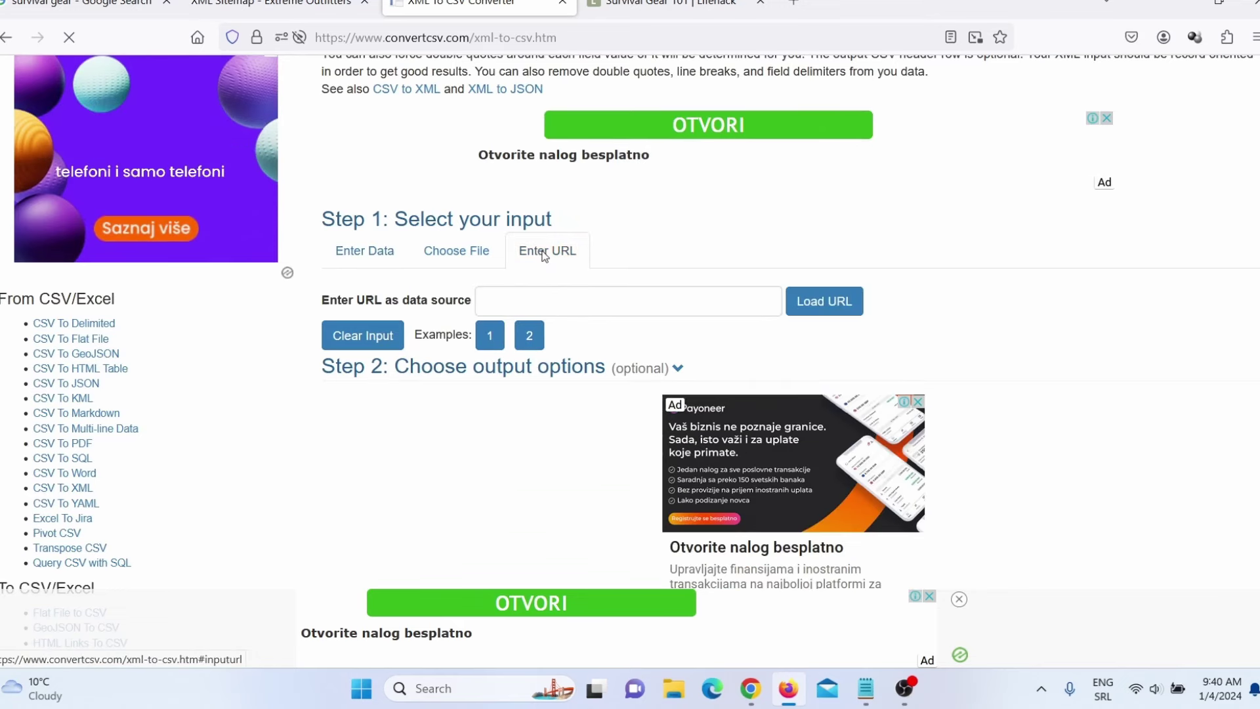
left_click(253, 9)
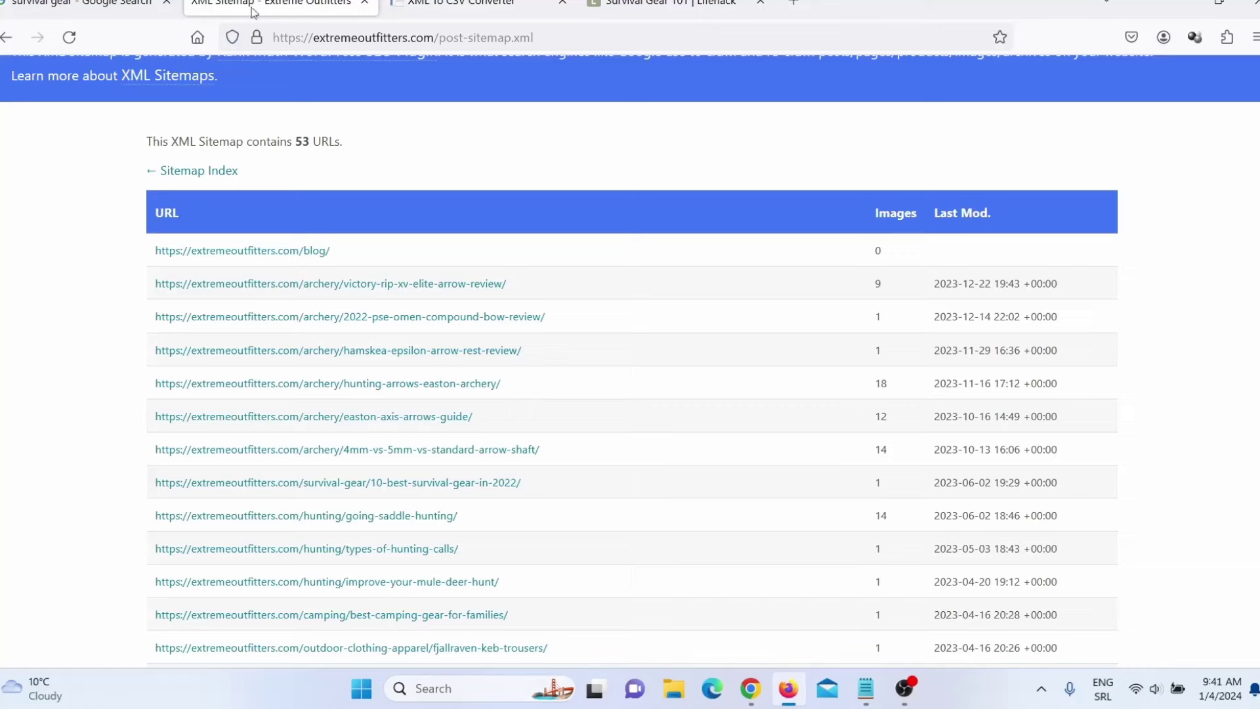
left_click(395, 38)
key("ctrl+c")
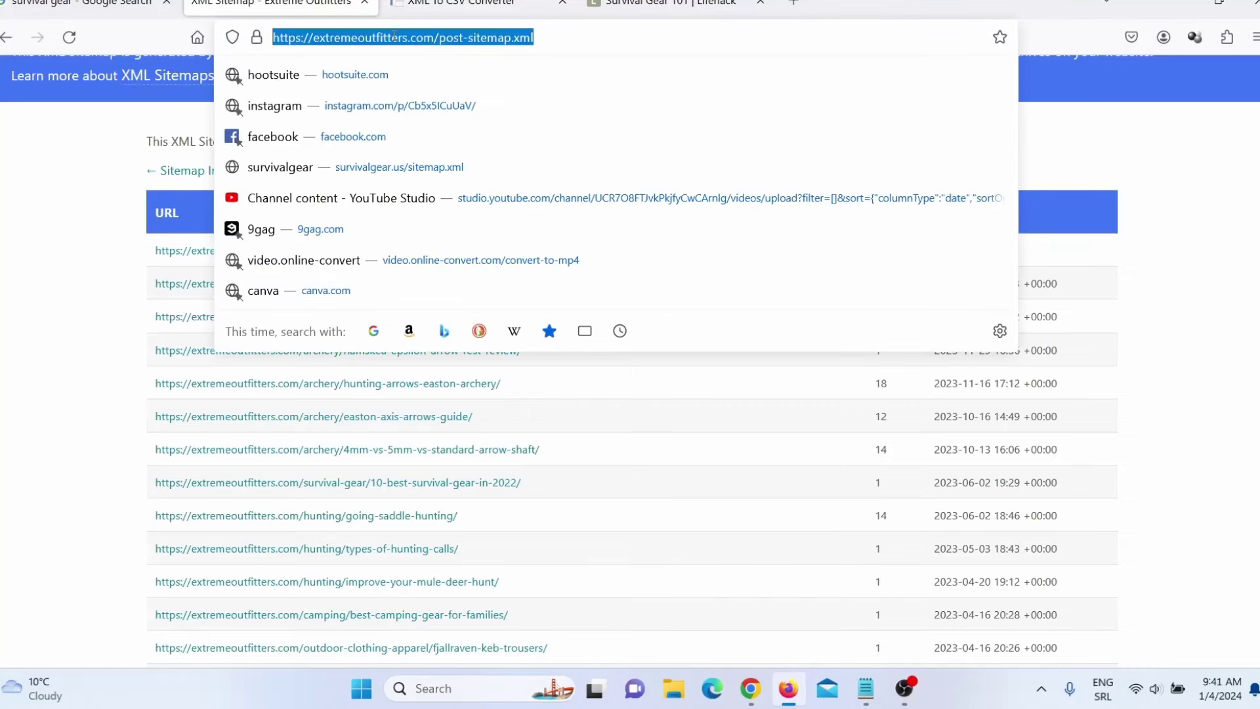
left_click(436, 17)
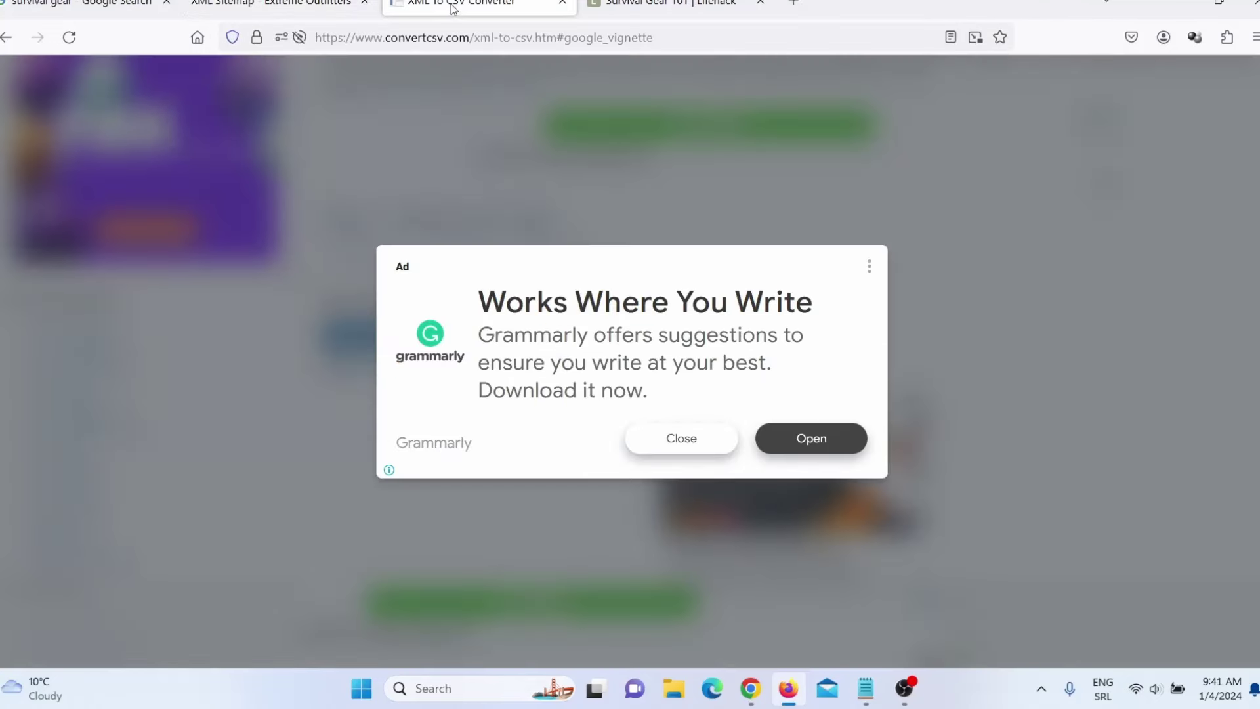
left_click(392, 180)
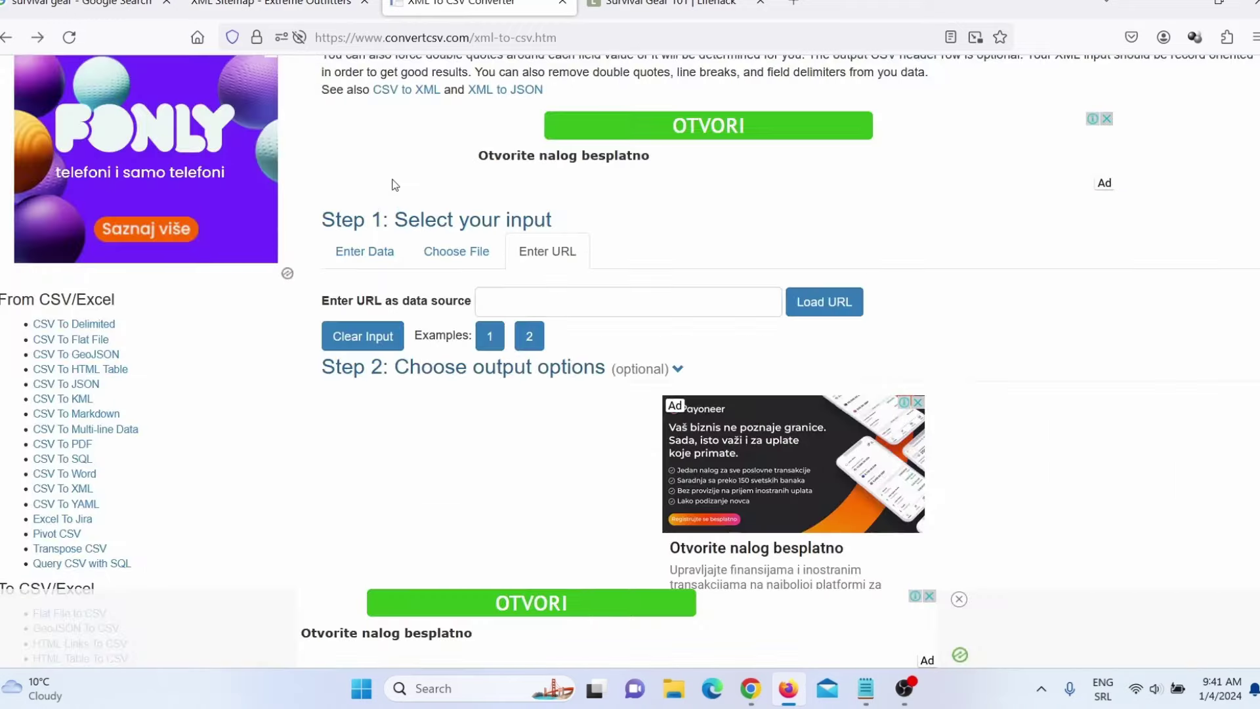
left_click(559, 305)
key("ctrl+v")
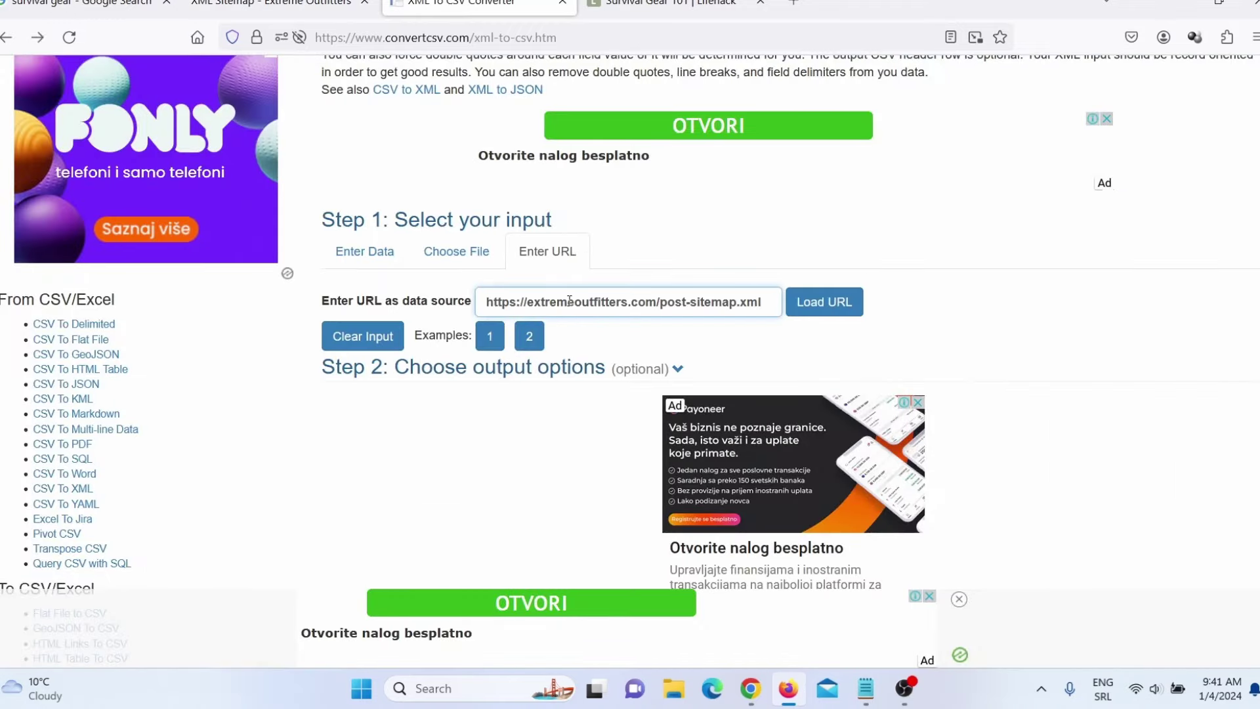
- Convert the sitemap into a loc/lastmod/image table and save it as convertcsv.csv
left_click(822, 314)
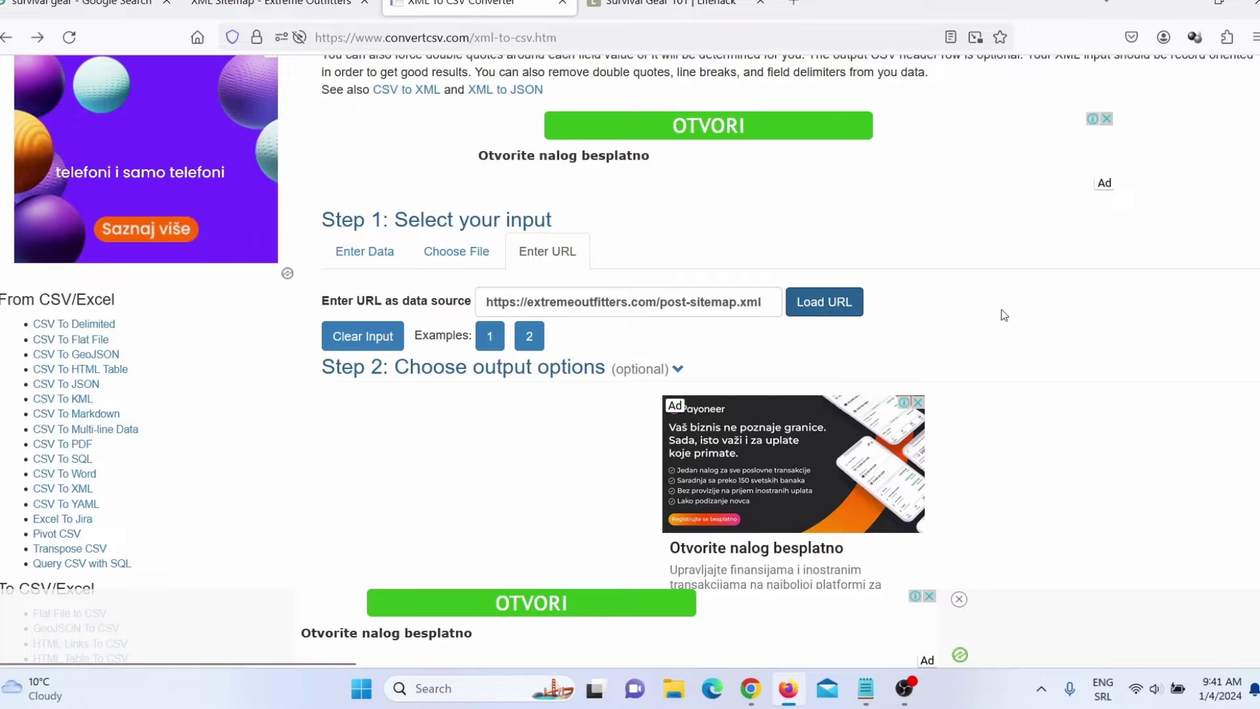
scroll(1189, 348, "down", 15)
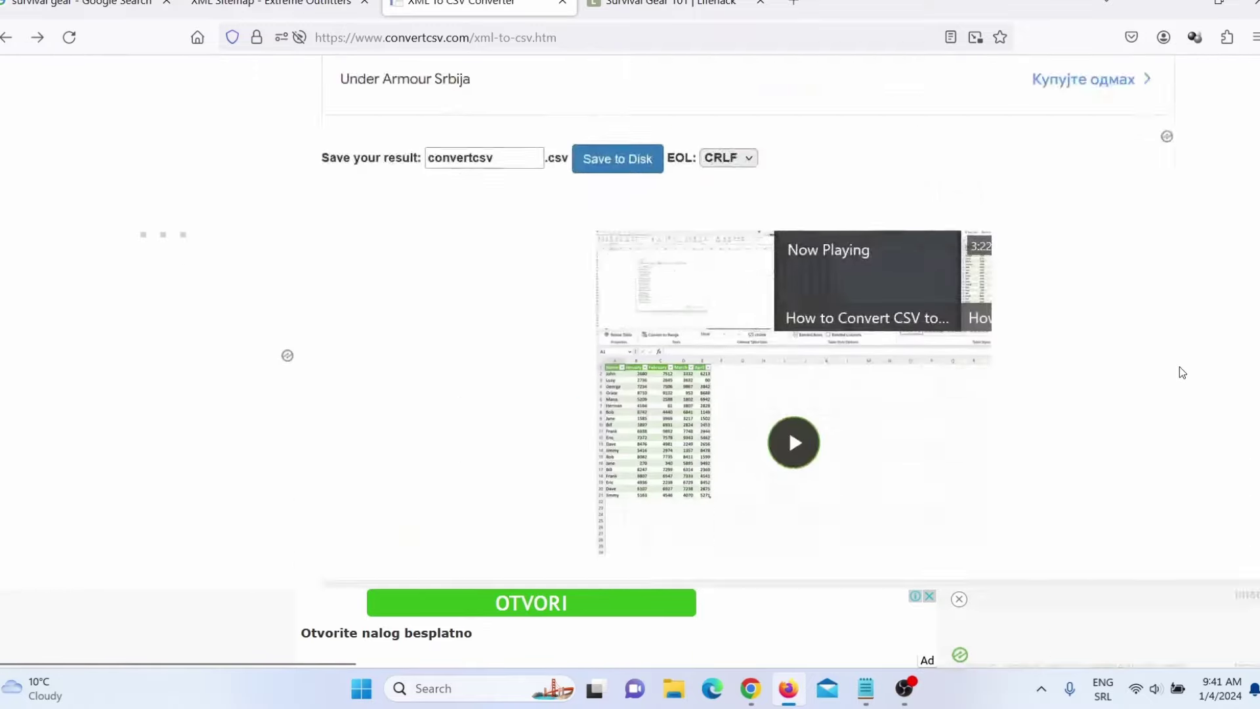
scroll(1179, 362, "down", 4)
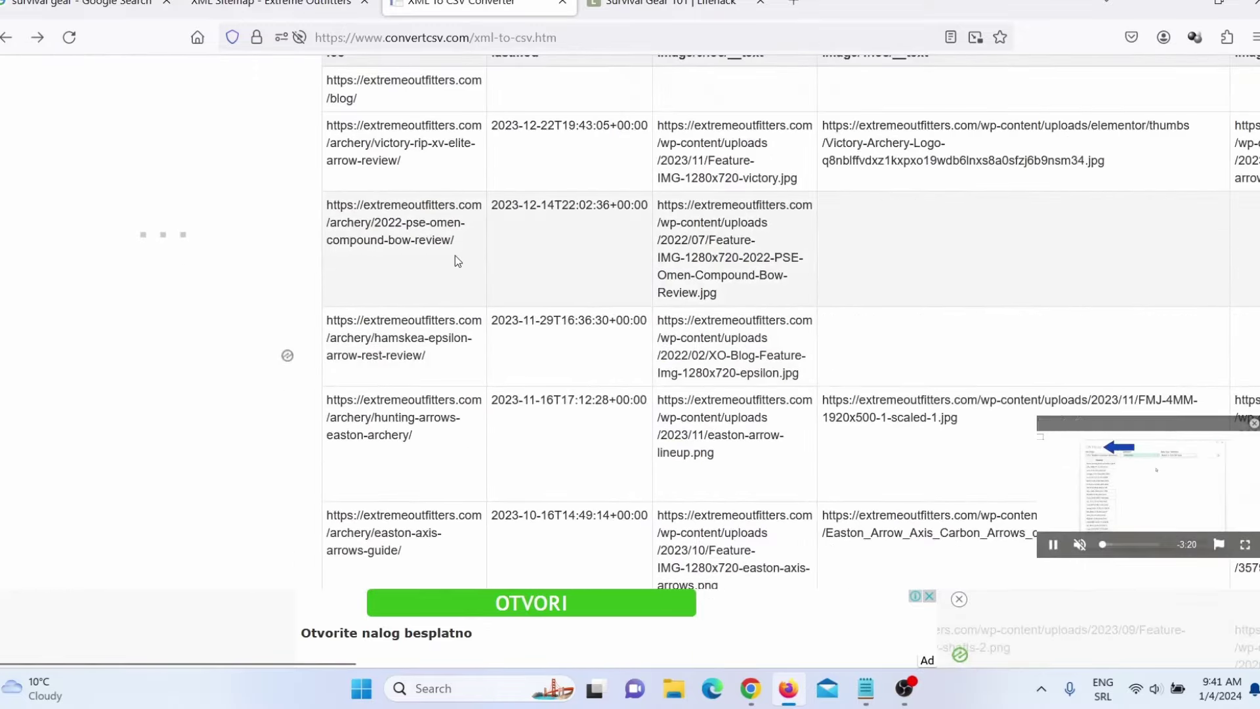
scroll(439, 295, "down", 3)
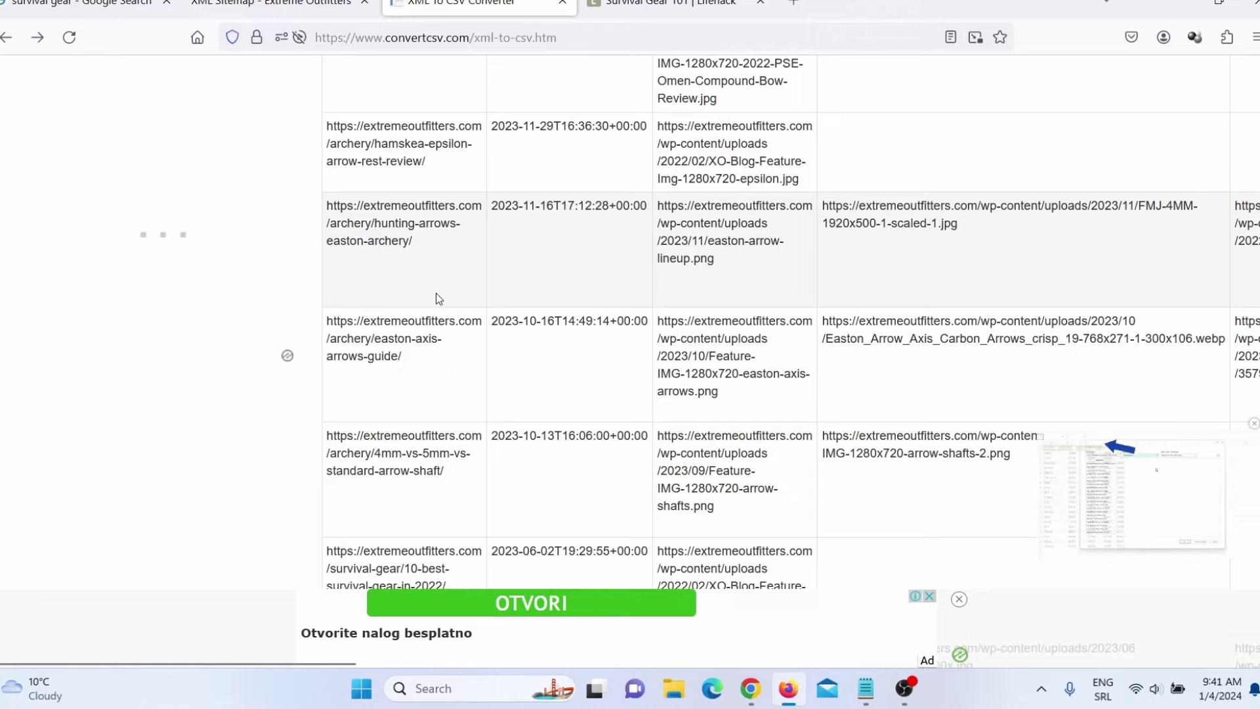
scroll(436, 293, "down", 4)
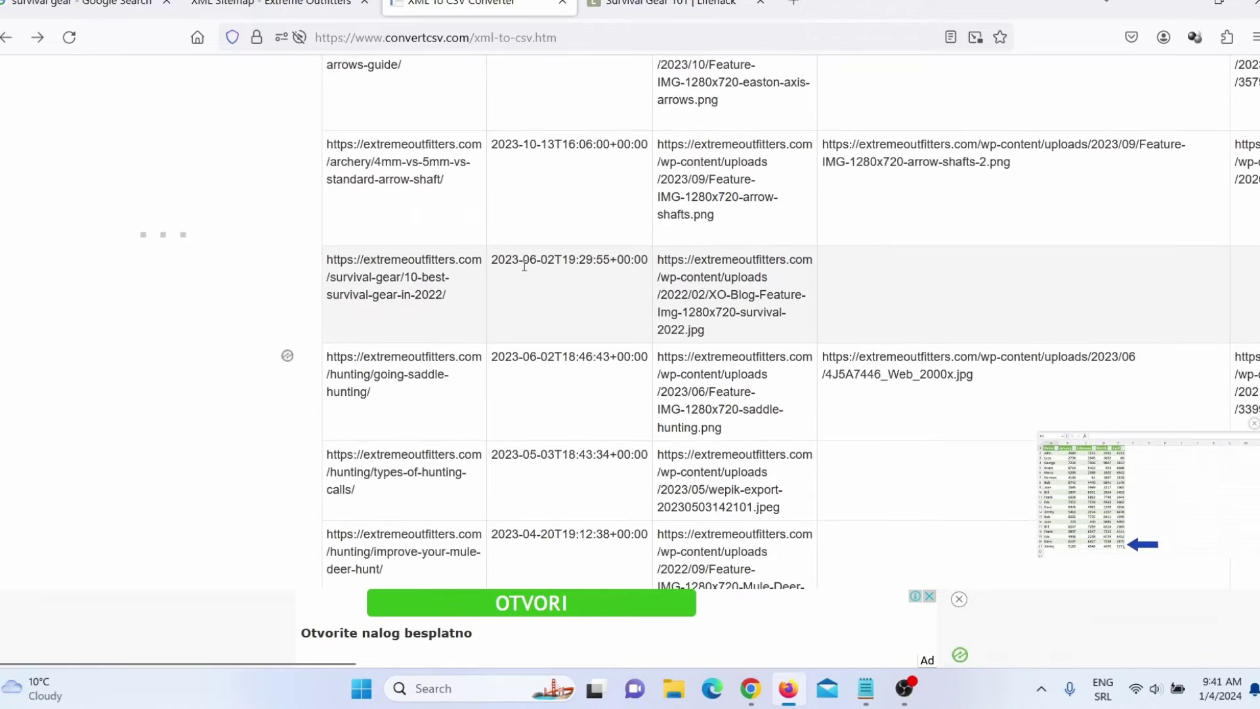
scroll(966, 284, "down", 10)
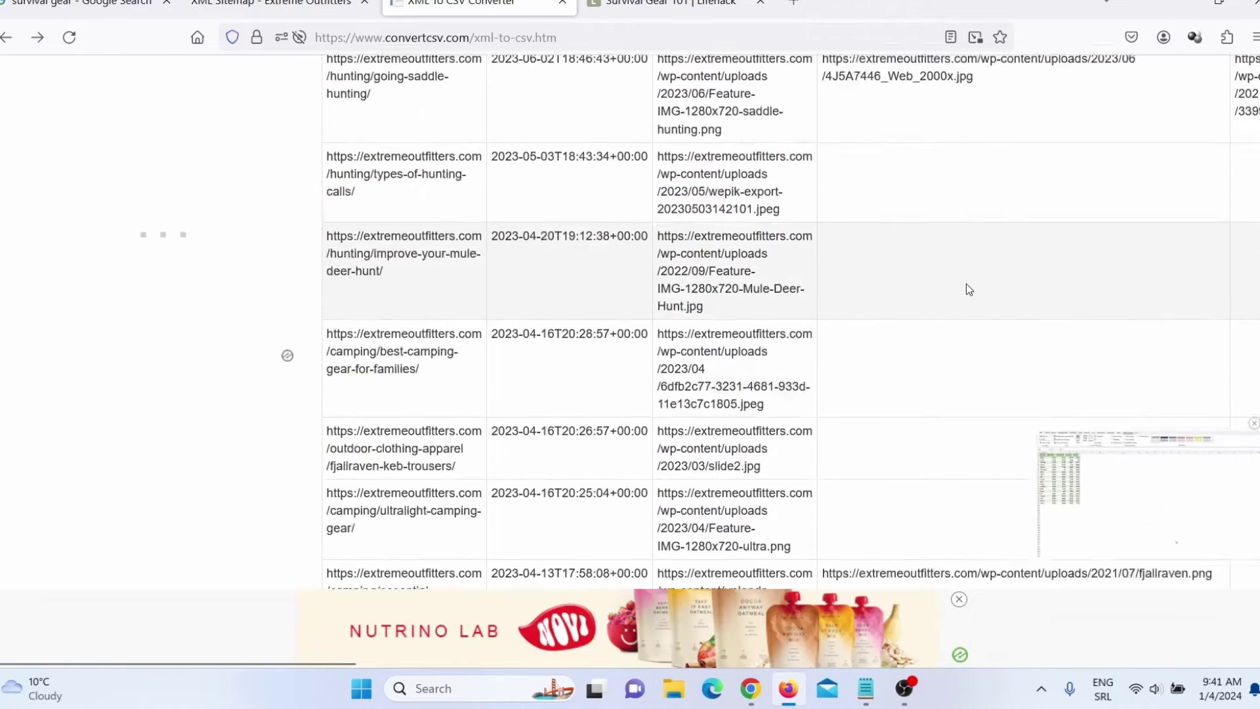
scroll(966, 285, "up", 15)
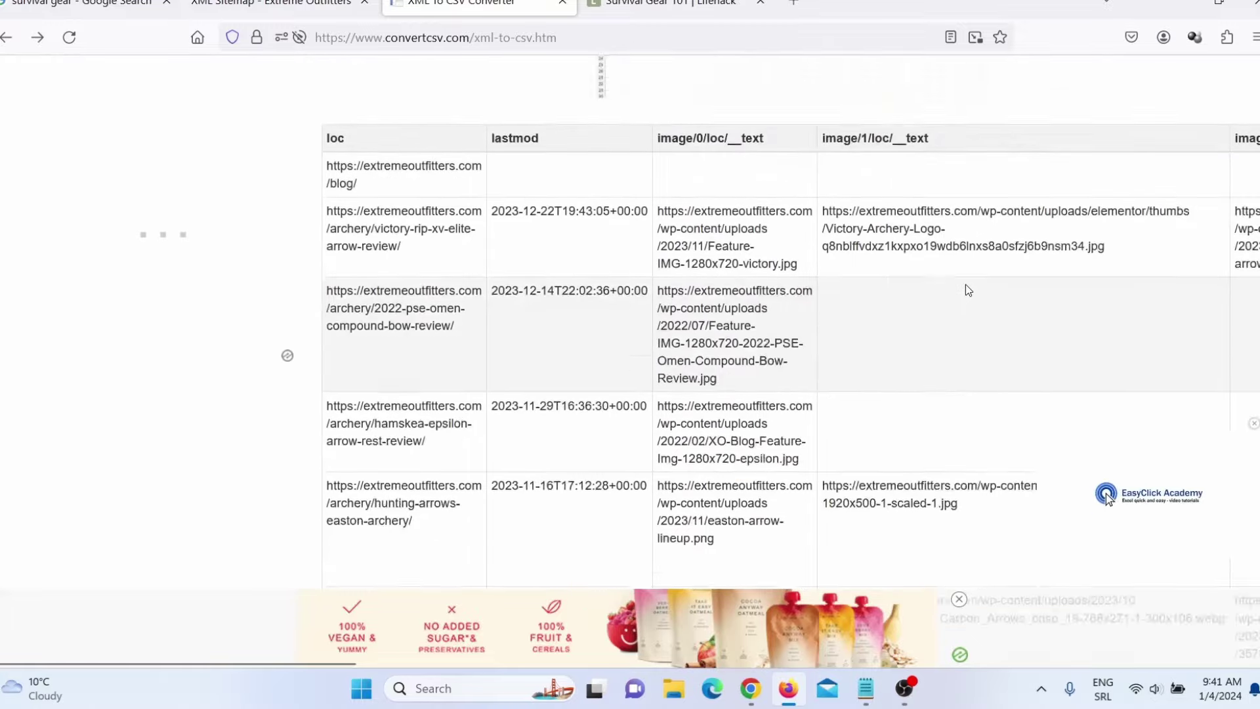
scroll(966, 285, "up", 7)
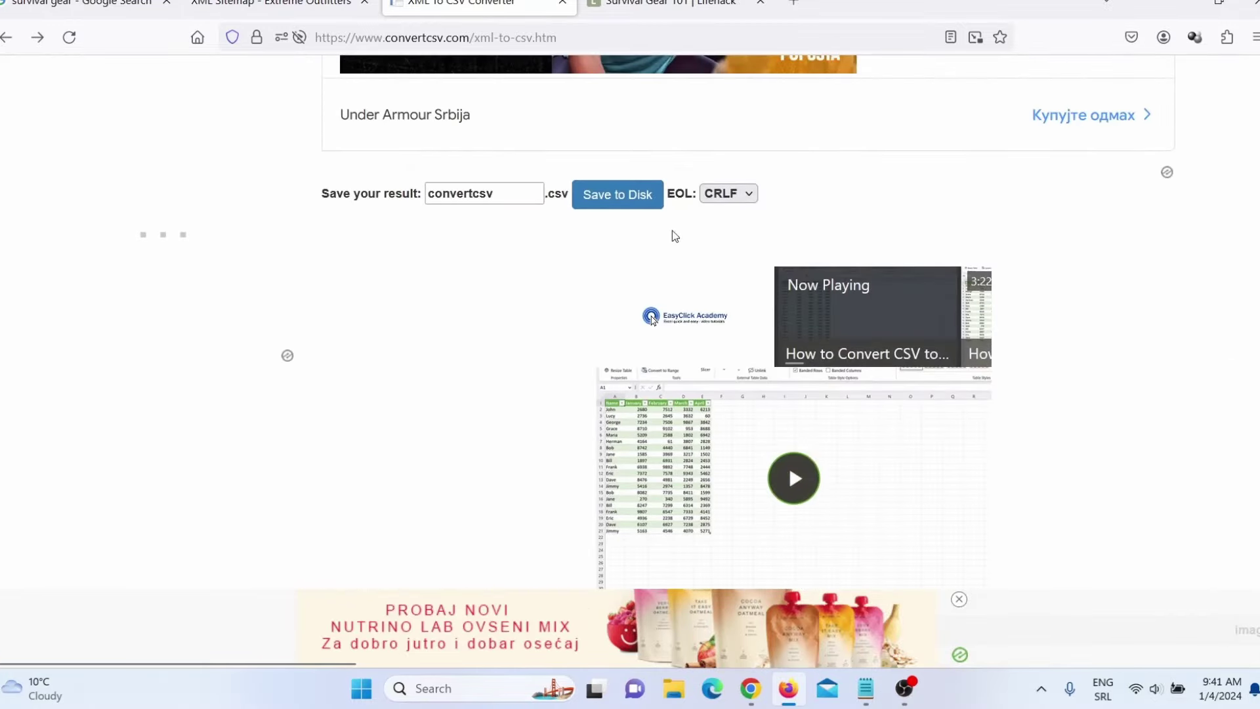
left_click(620, 201)
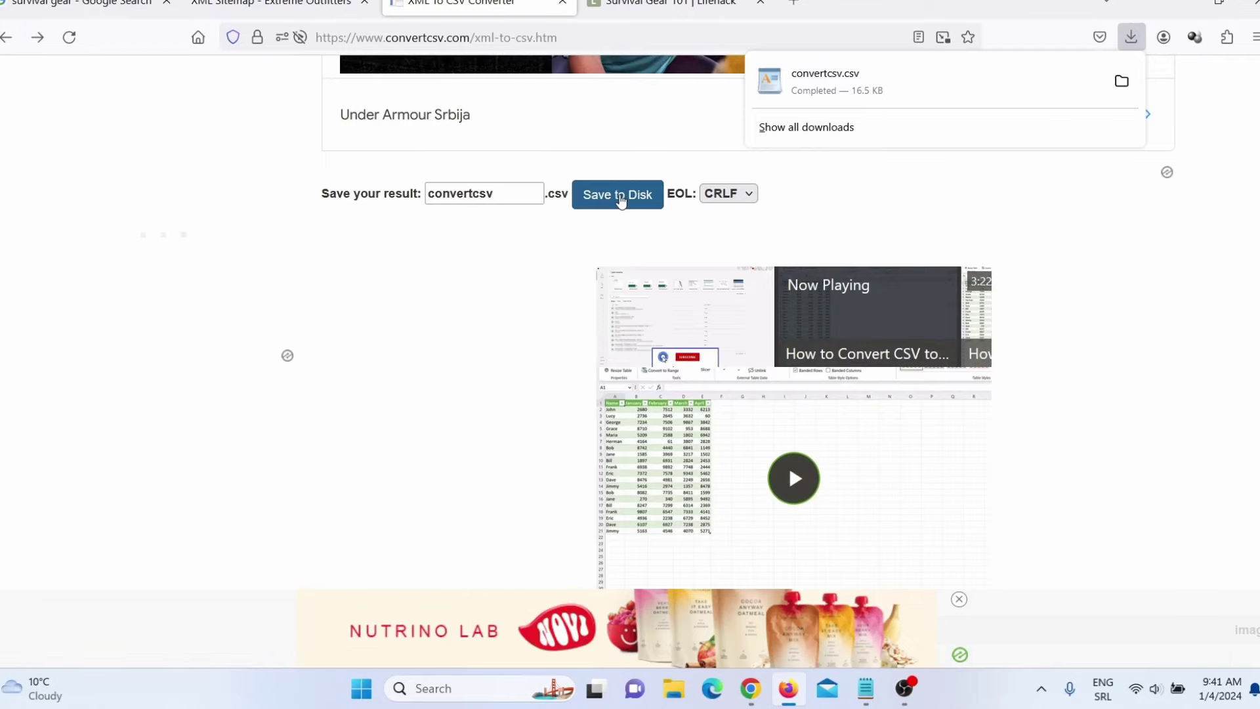
left_click(752, 691)
- Delete the blog index URL from cell A2 and select all URLs in column A
mouse_move(330, 406)
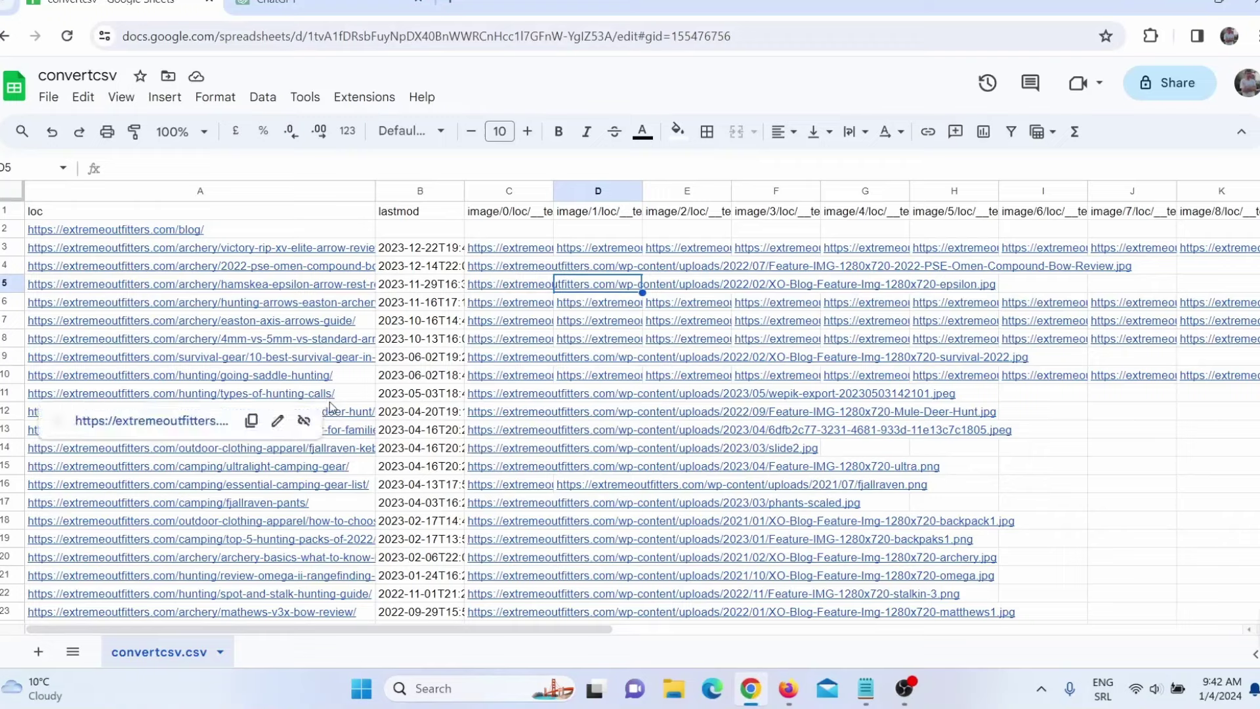
mouse_move(313, 247)
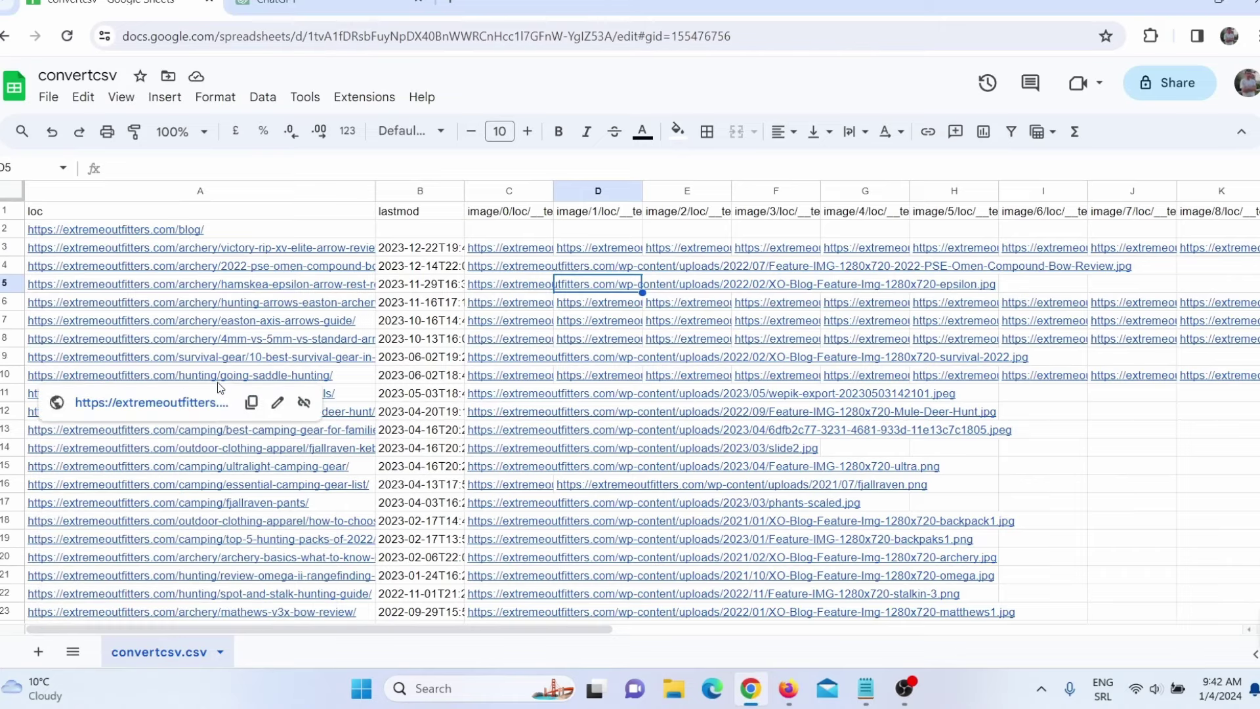
left_click(214, 228)
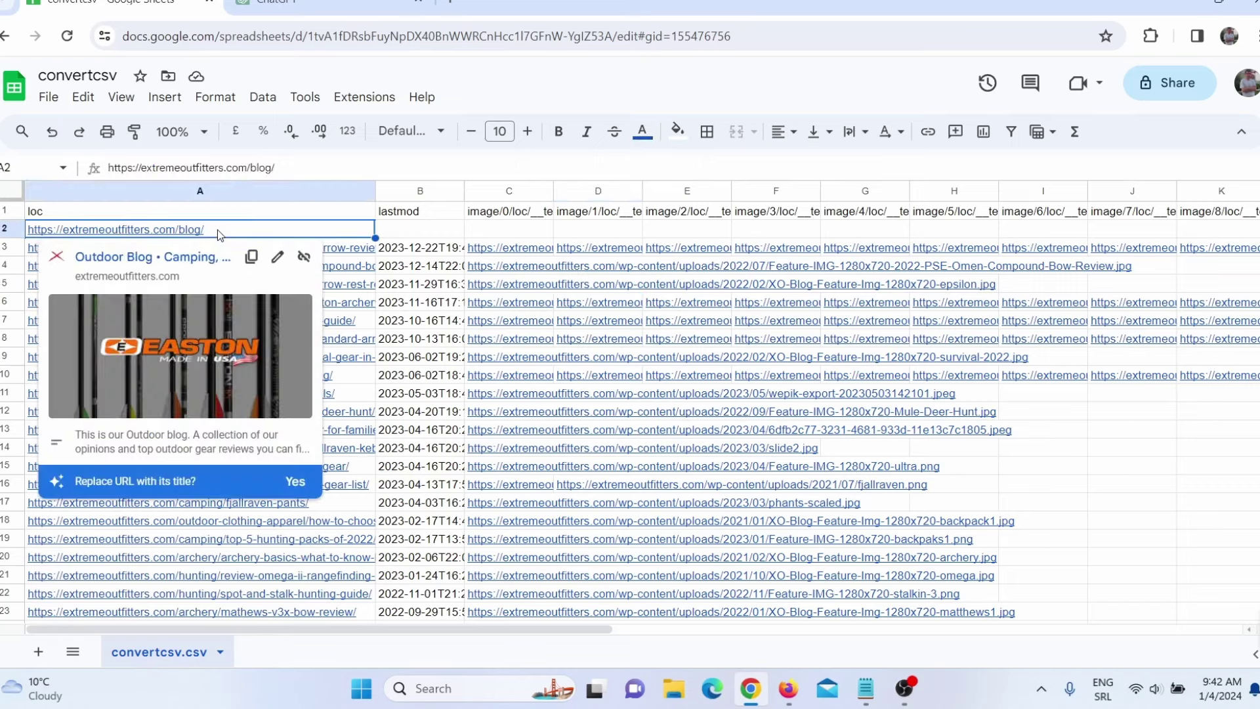
key("Delete")
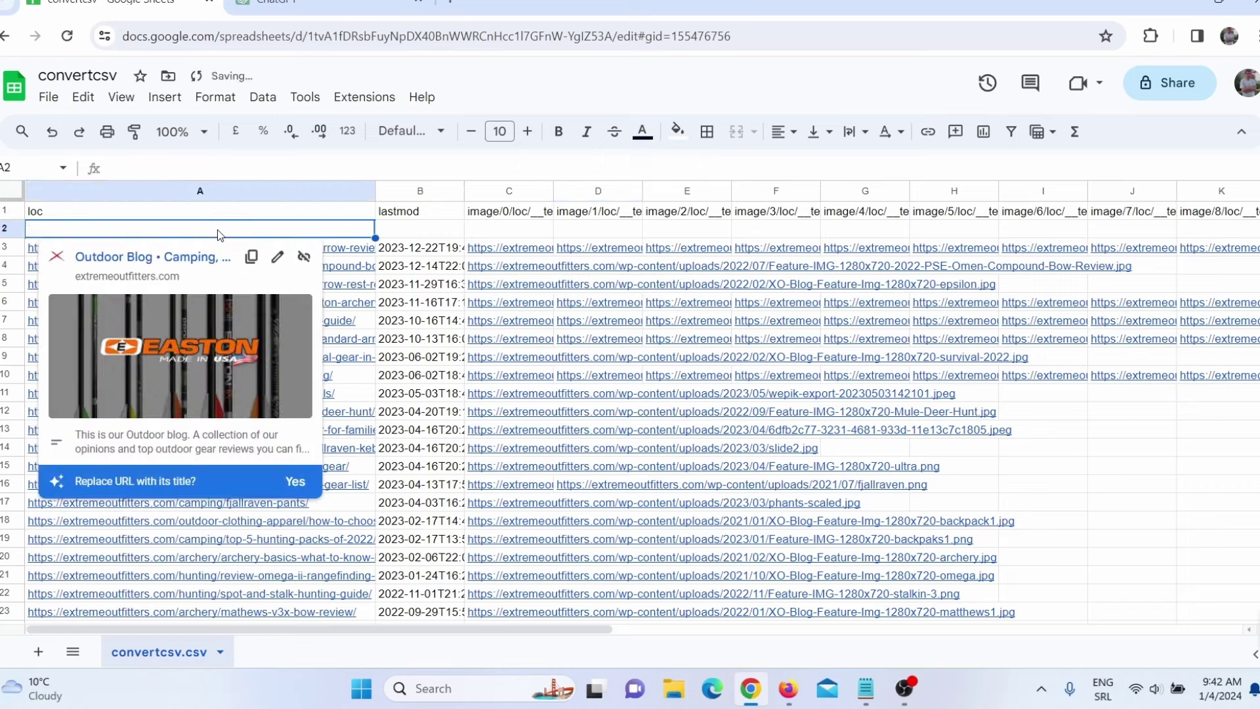
left_click(229, 197)
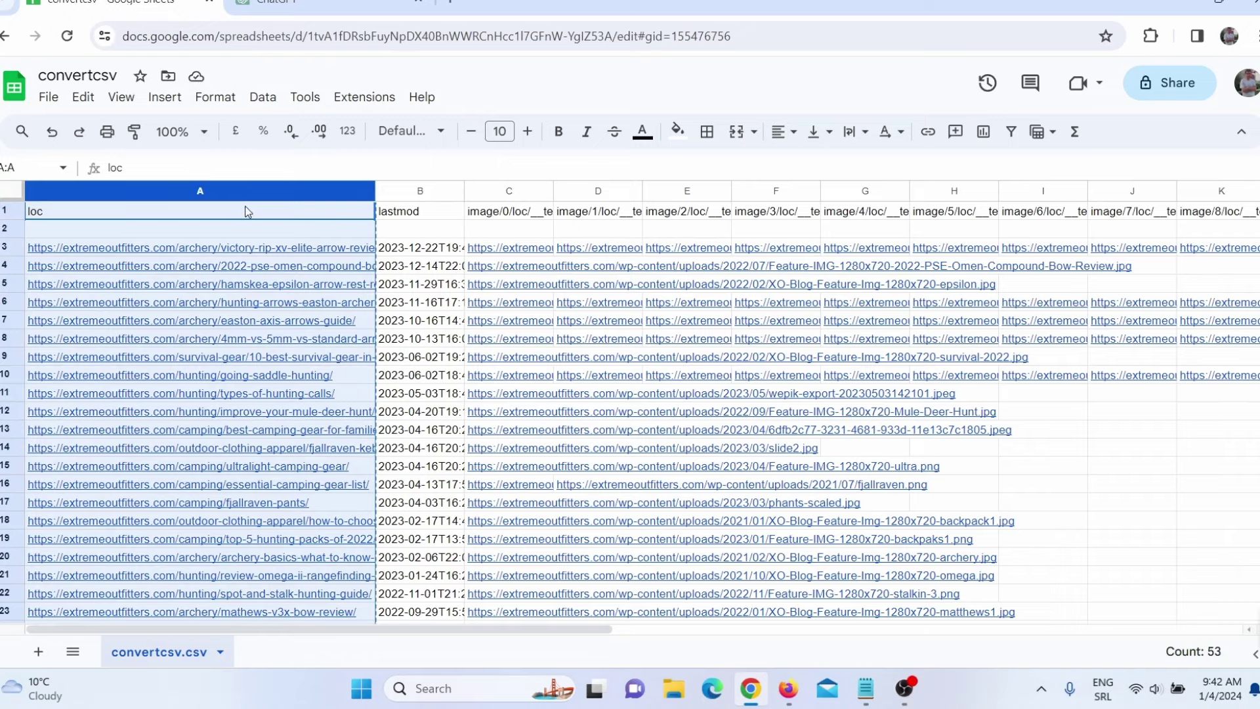
left_click(303, 8)
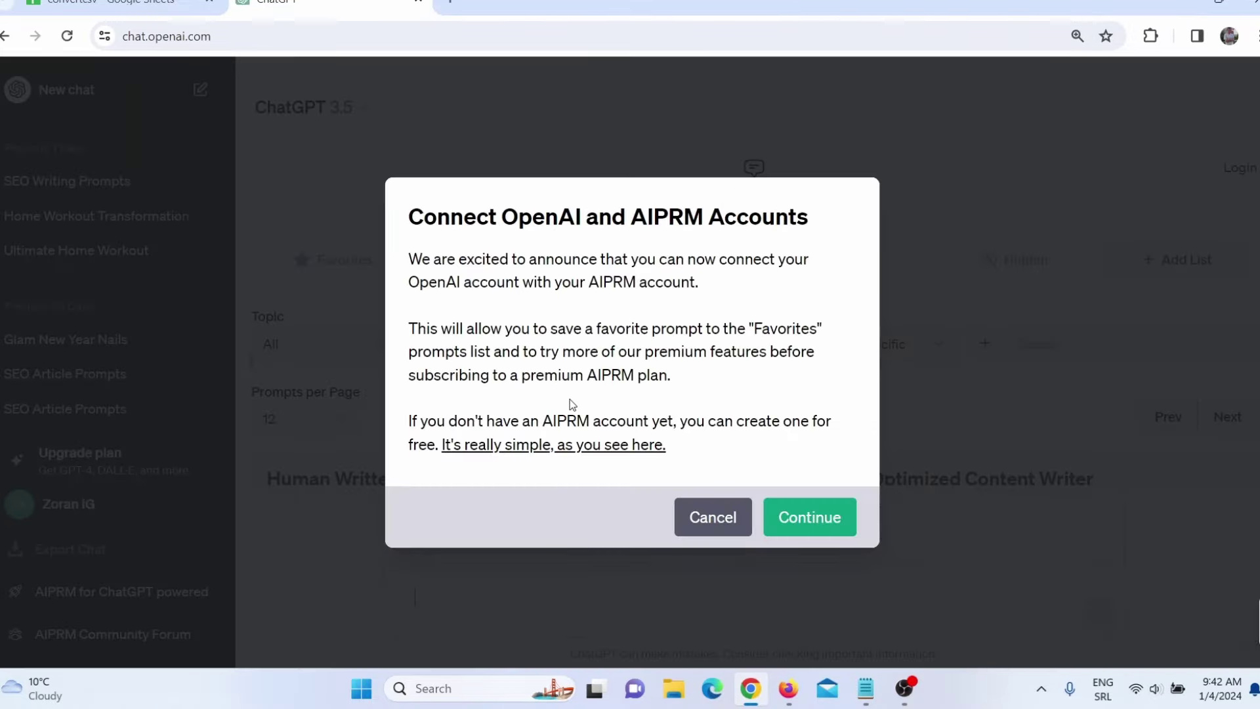
- Paste the title-request prompt with URLs into ChatGPT and change the count 50 to 53
left_click(713, 518)
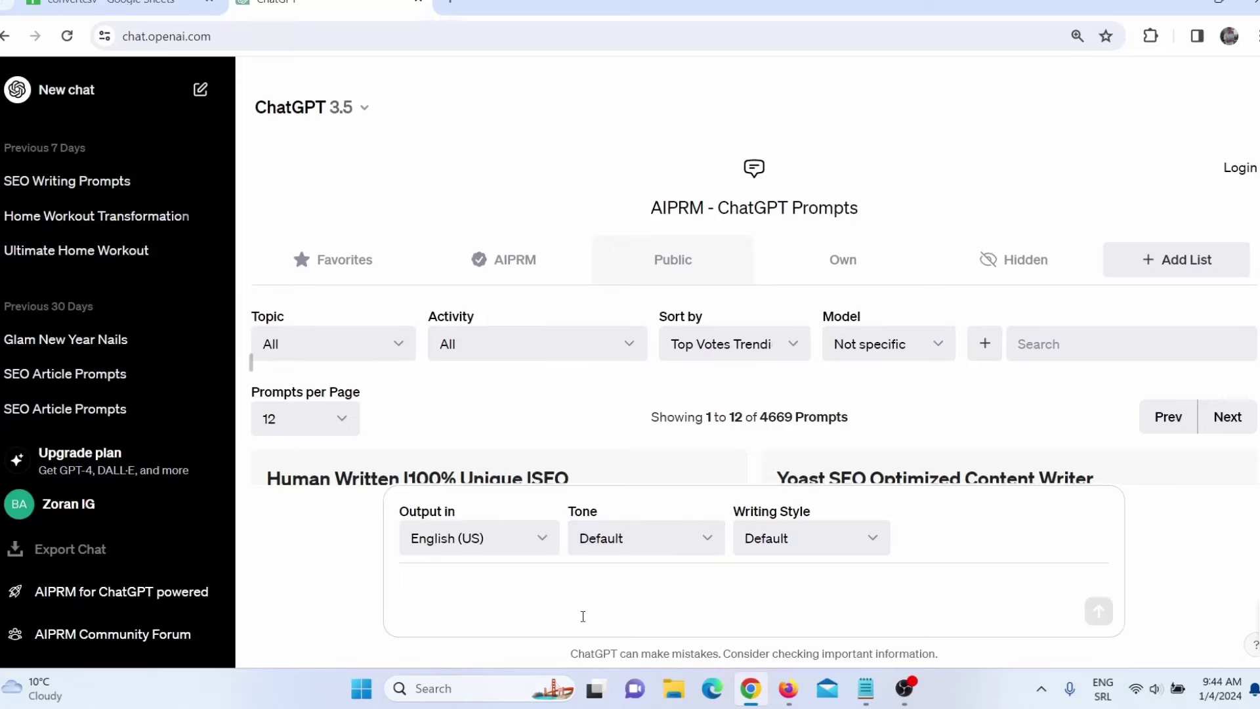
left_click(568, 596)
key("ctrl+v")
scroll(664, 554, "up", 10)
double_click(537, 454)
type("53")
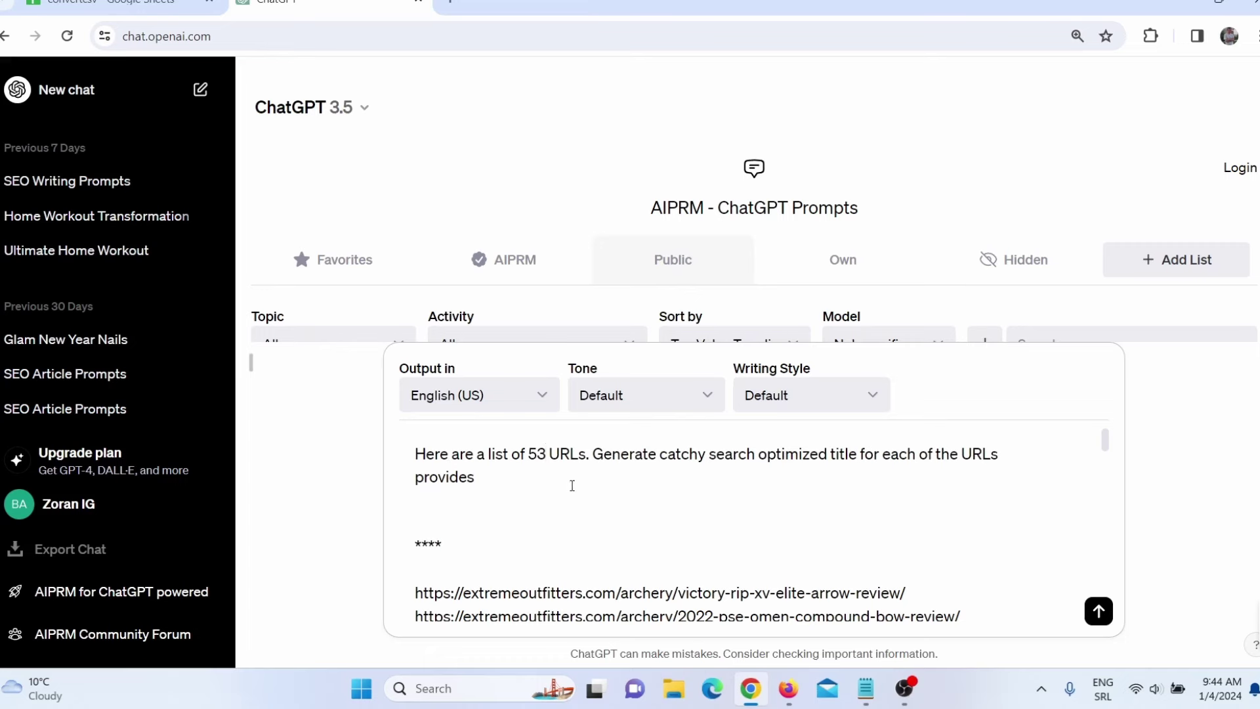
- Verify the Extreme Outfitters post sitemap lists 53 URLs, matching the ChatGPT prompt
left_click(789, 688)
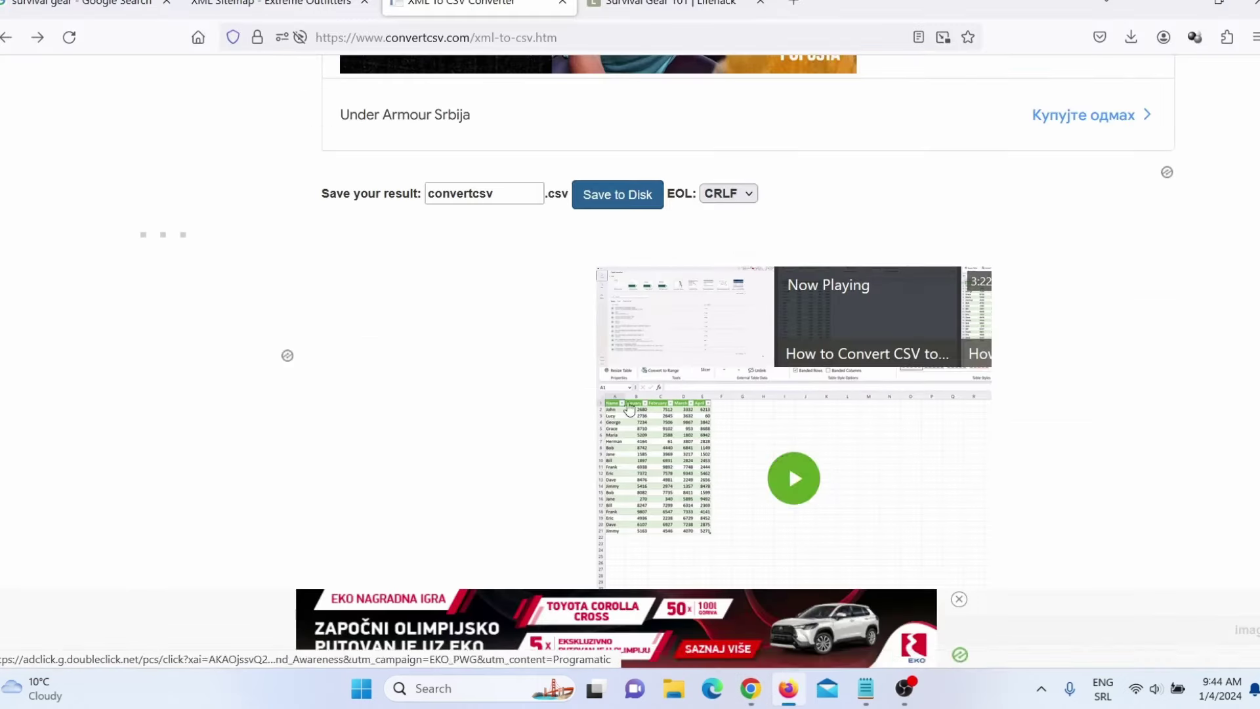
left_click(280, 3)
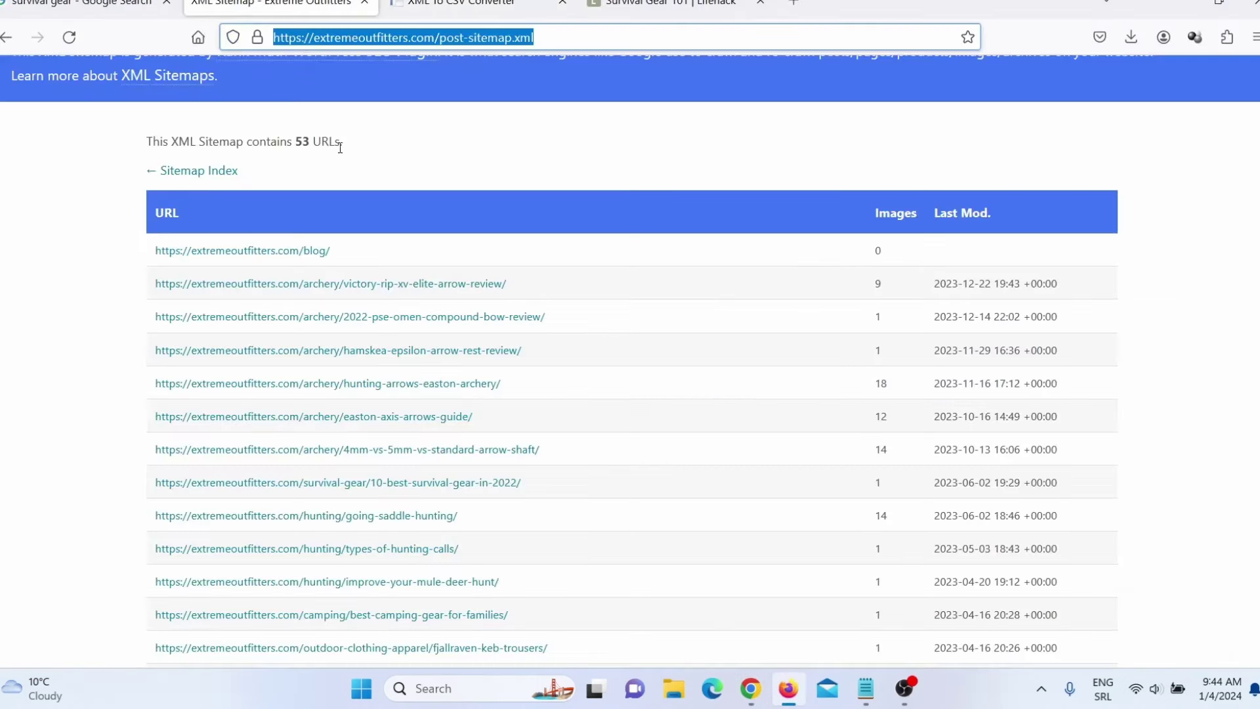
left_click_drag(344, 143, 266, 142)
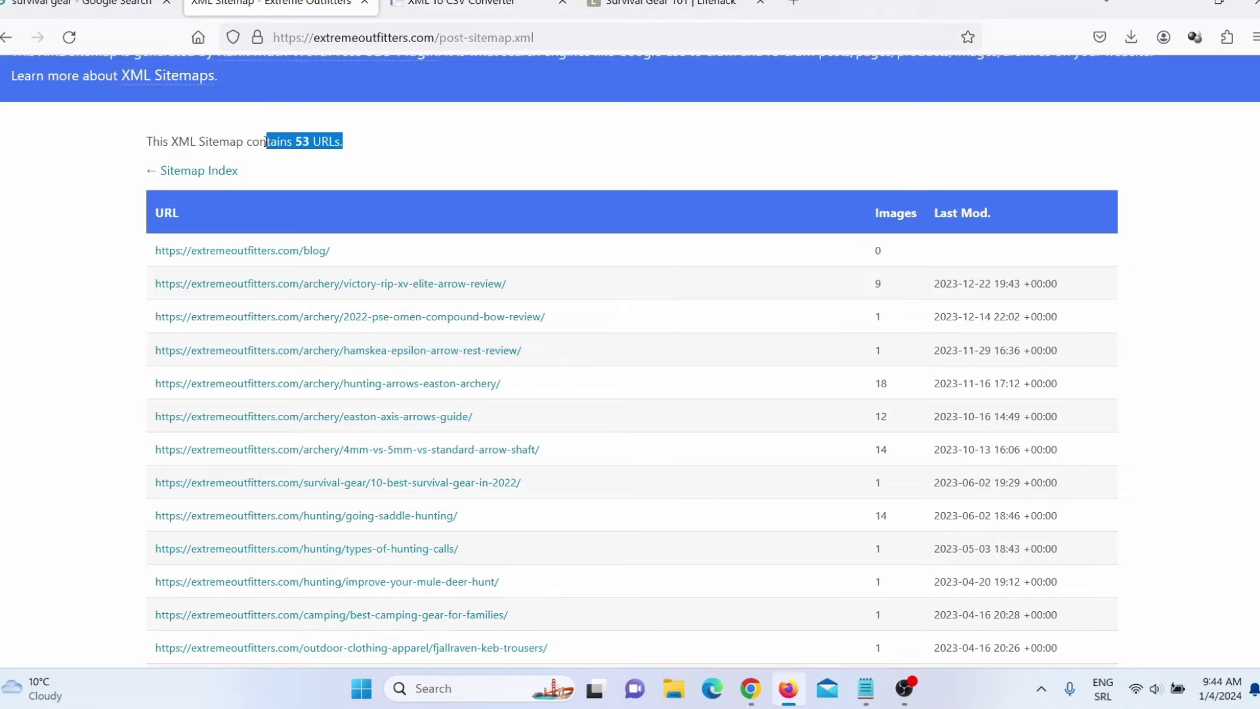
scroll(334, 405, "down", 7)
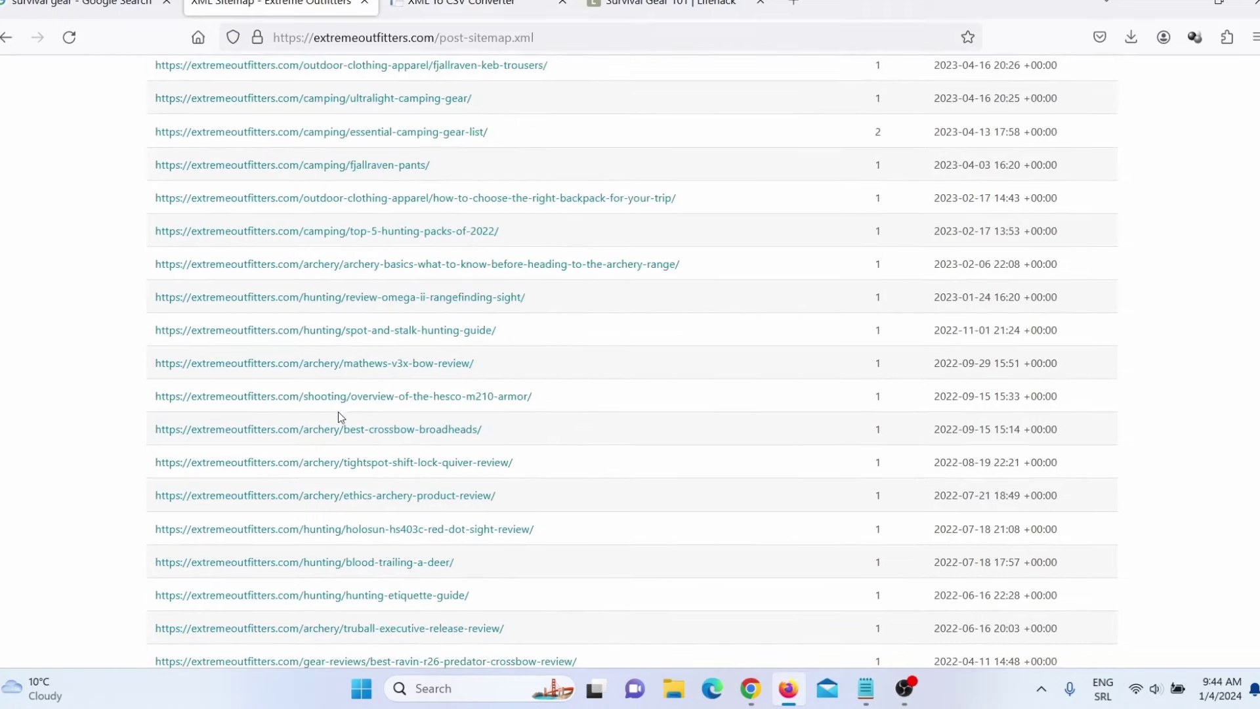
scroll(354, 448, "up", 3)
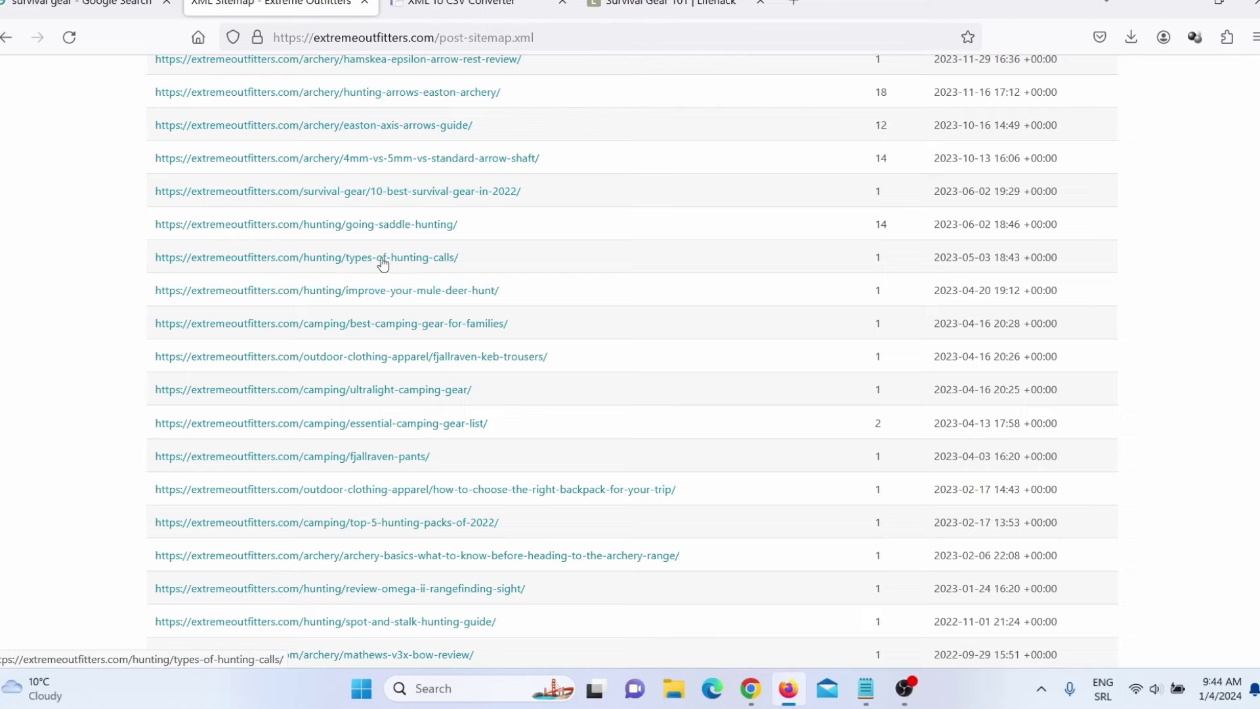
scroll(408, 372, "down", 4)
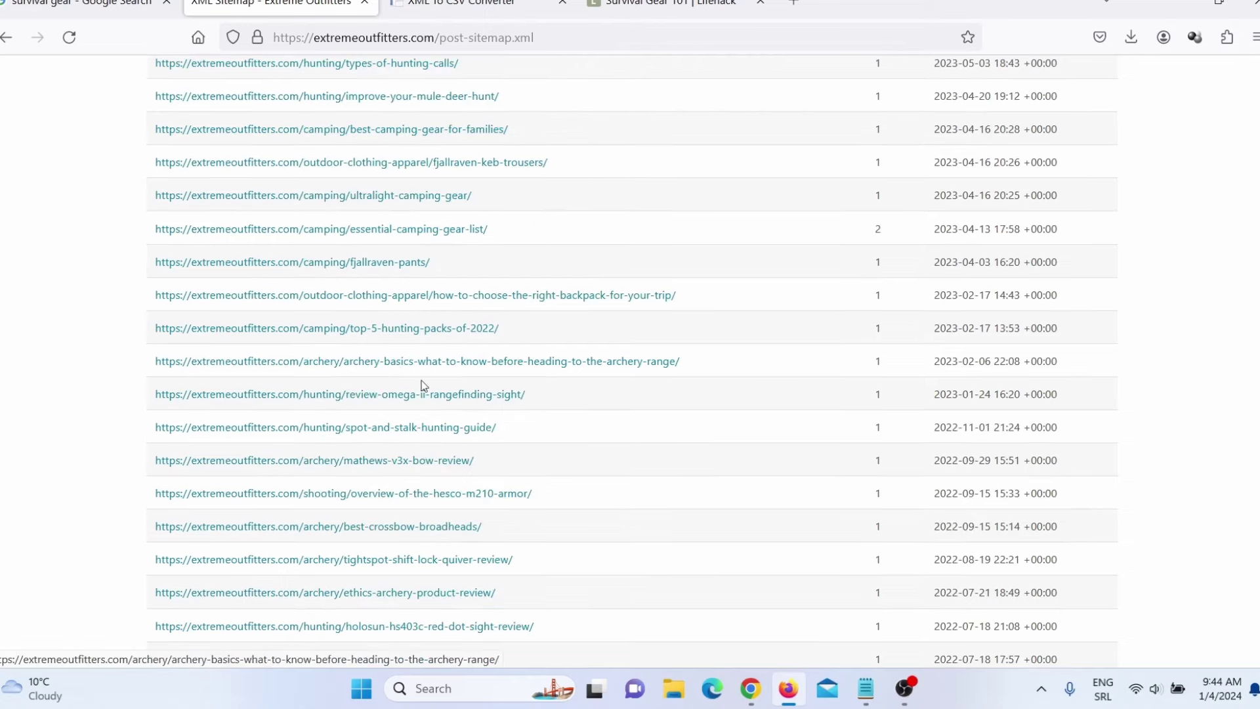
left_click(750, 688)
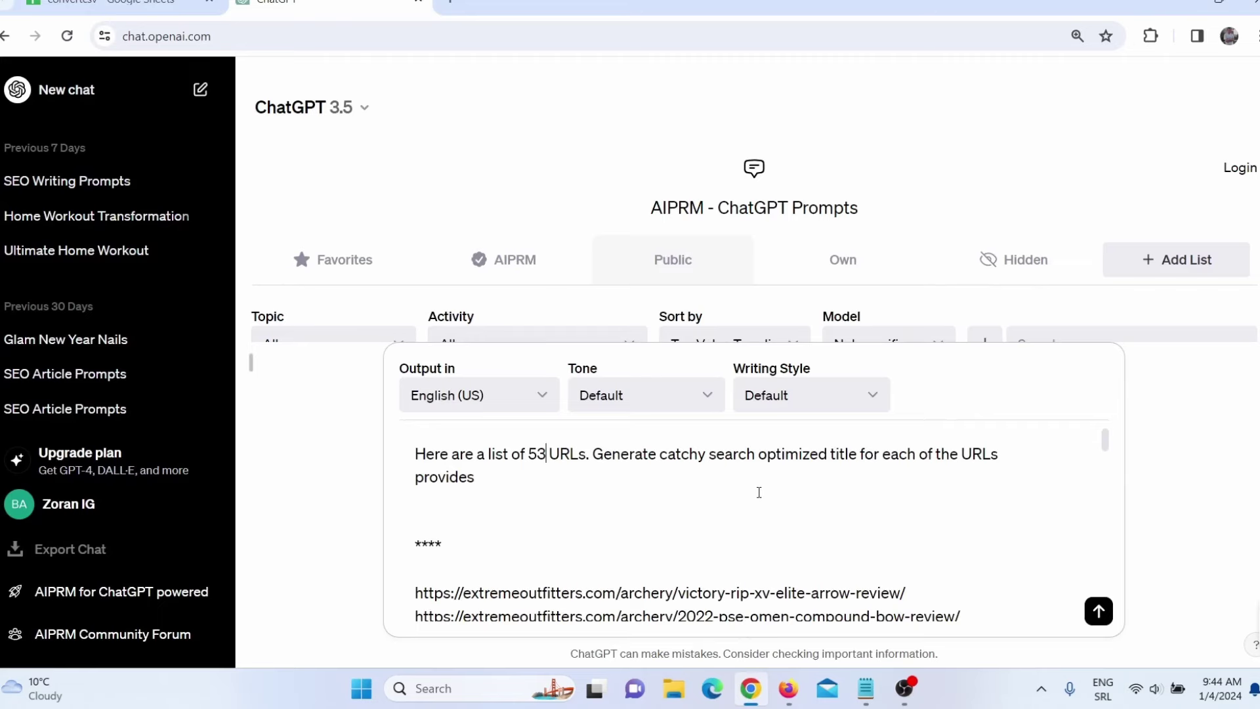
- Check the 53 Extreme Outfitters URLs down to choosing-the-right-archery-bow and send the title request
scroll(760, 492, "down", 10)
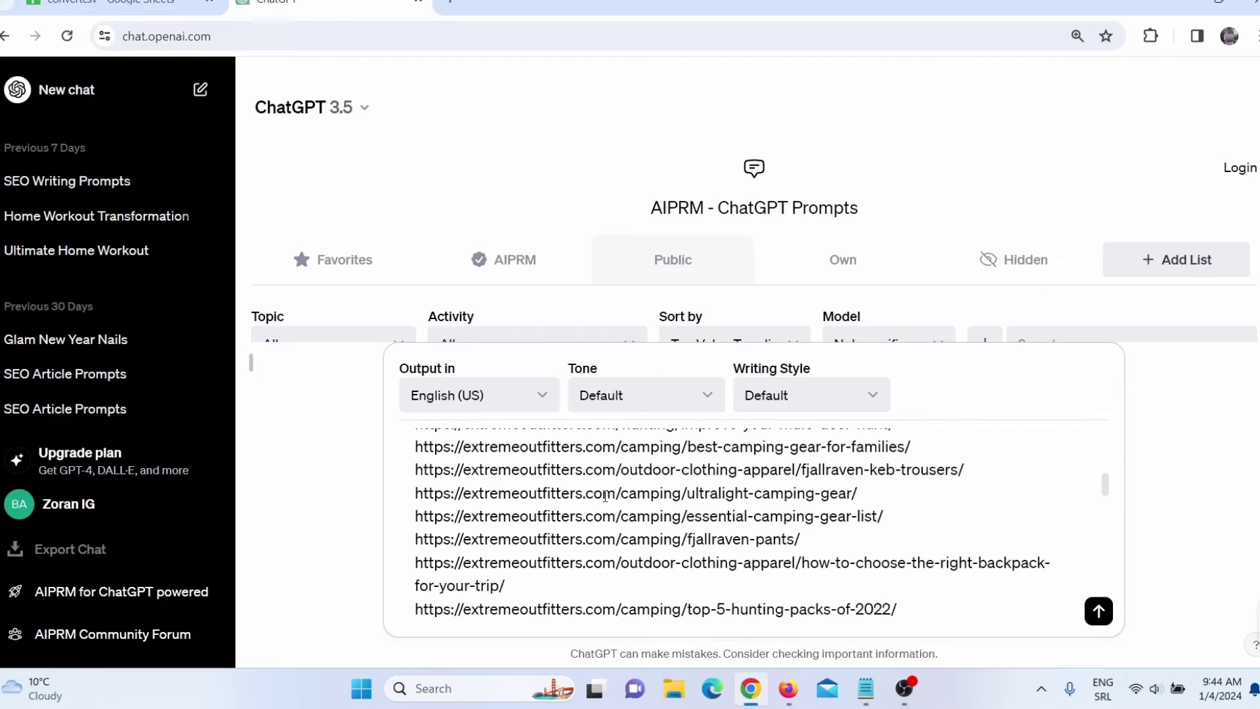
scroll(605, 496, "down", 10)
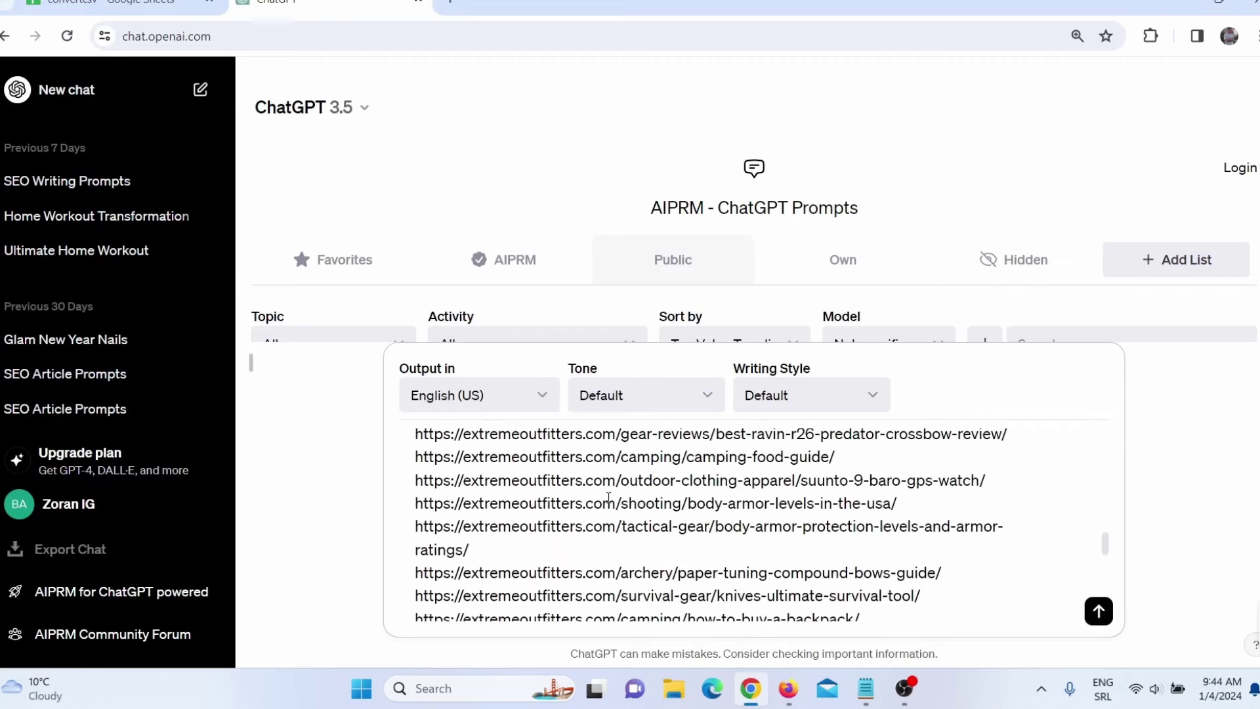
scroll(610, 497, "down", 5)
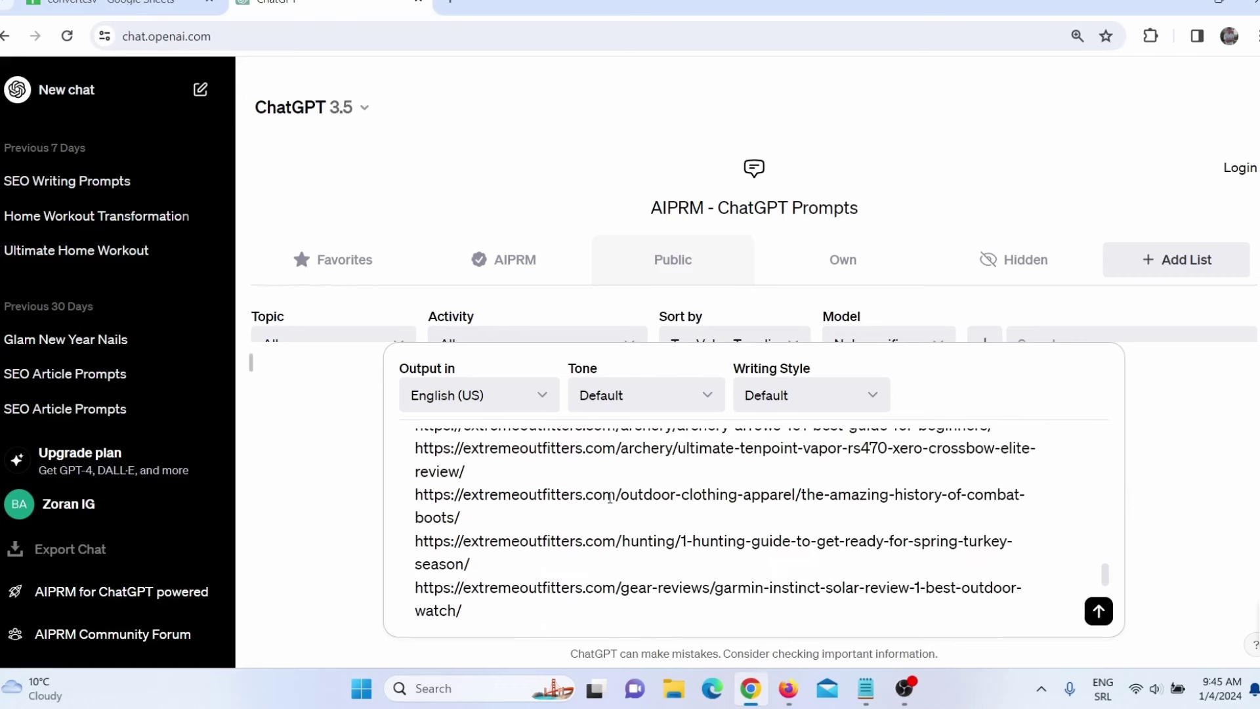
scroll(609, 496, "down", 8)
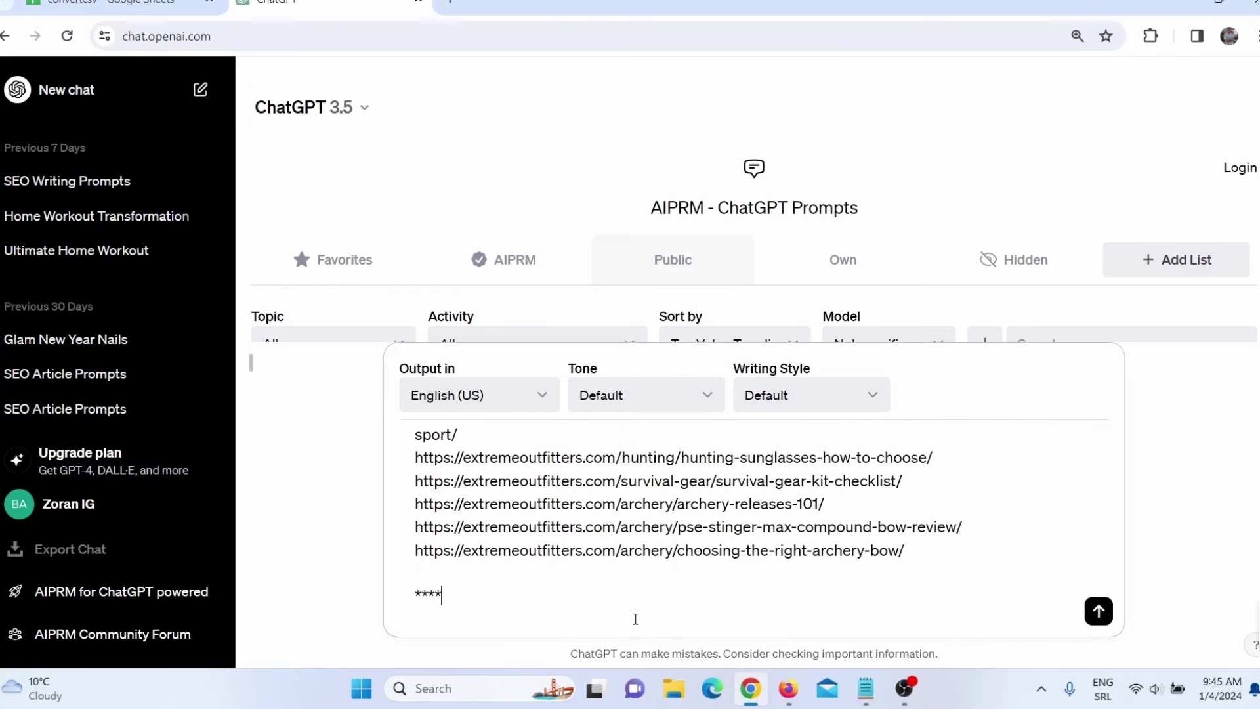
key("Return")
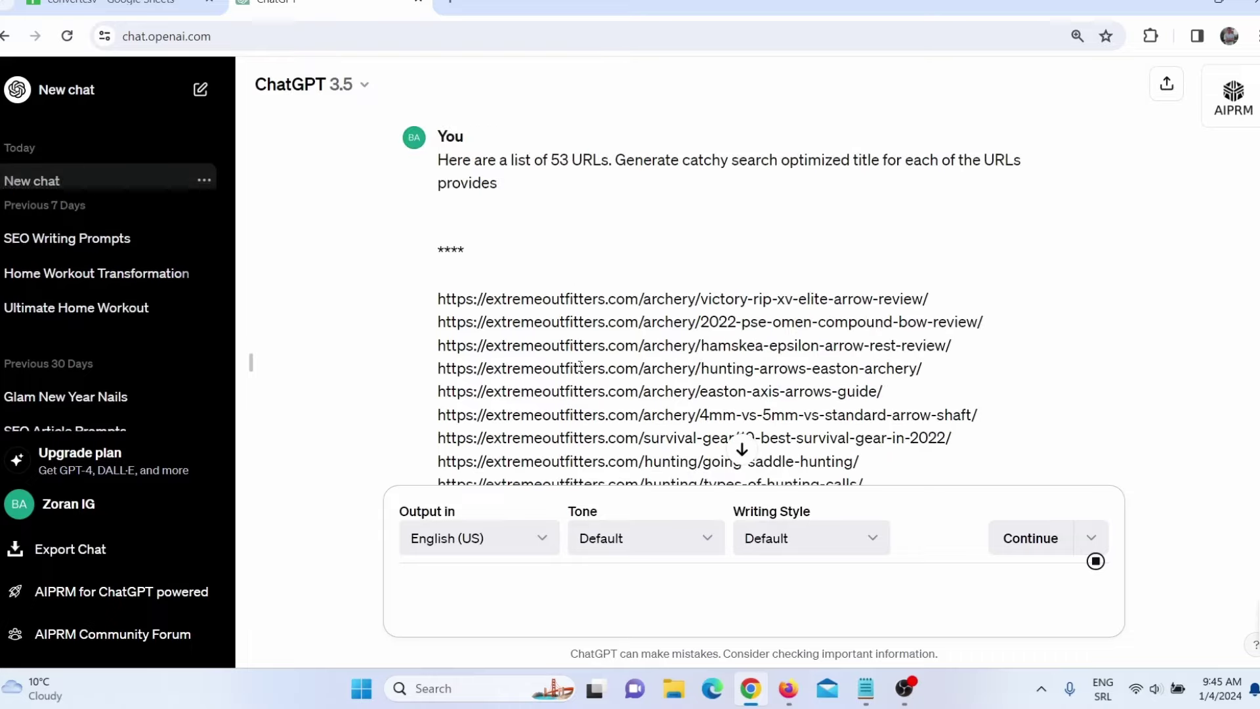
- Read through ChatGPT's numbered list of catchy titles and return to item 7
scroll(609, 305, "down", 3)
scroll(610, 305, "down", 15)
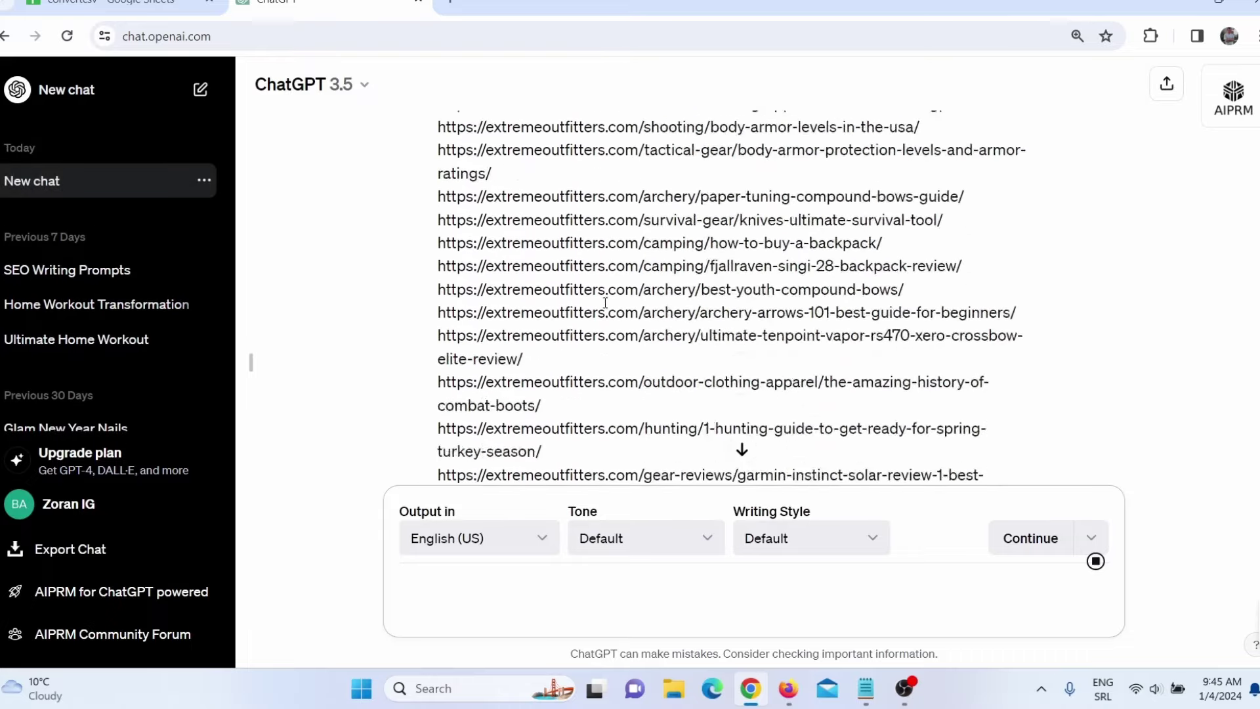
scroll(604, 308, "down", 4)
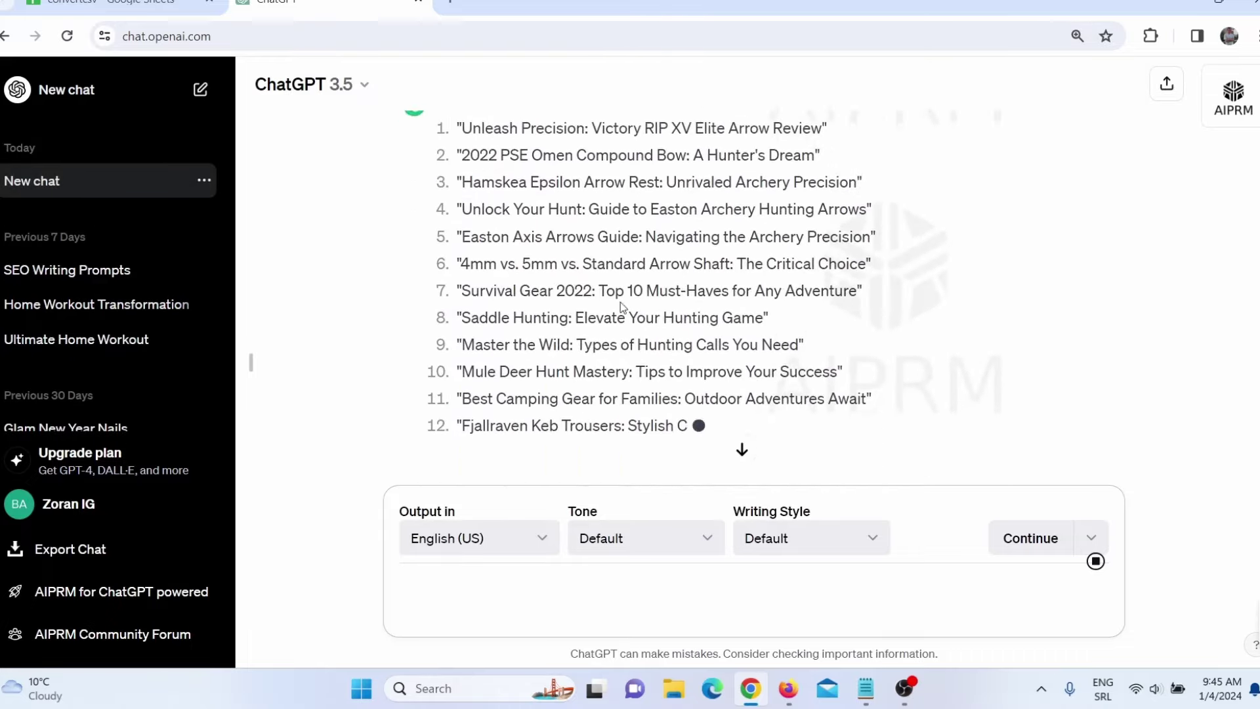
scroll(538, 262, "down", 2)
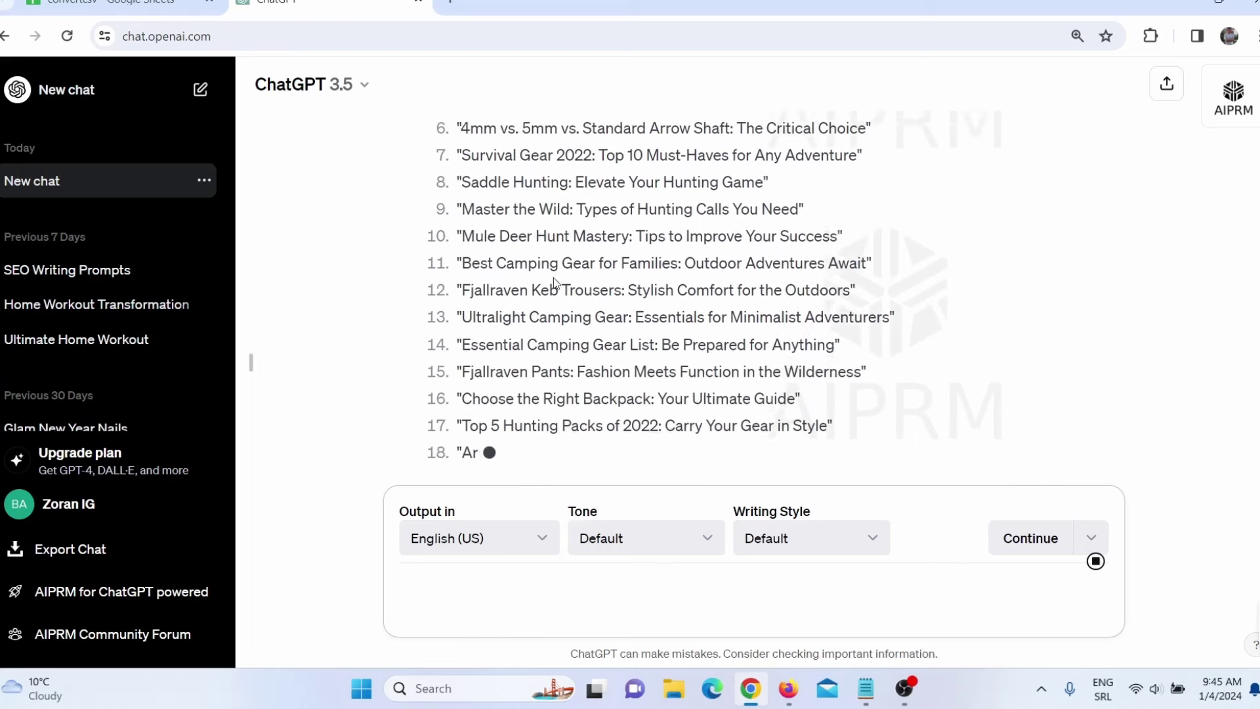
scroll(555, 281, "down", 4)
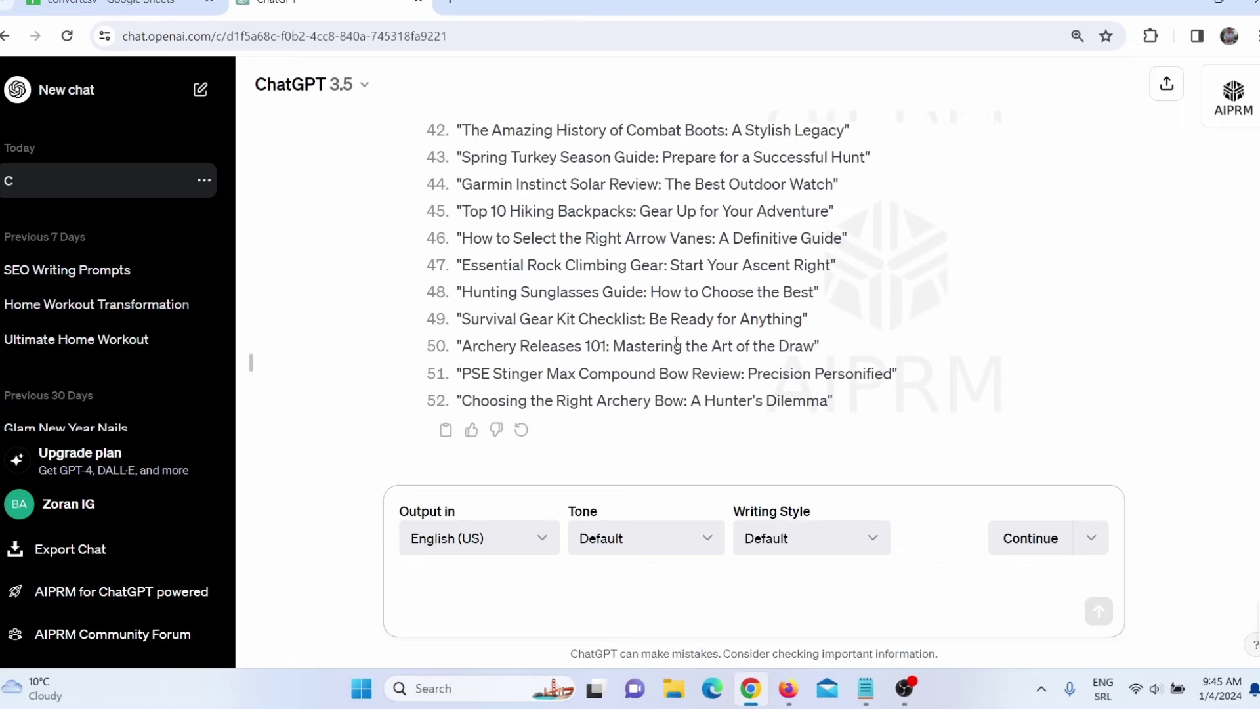
scroll(727, 367, "up", 1)
scroll(727, 368, "up", 14)
scroll(728, 367, "up", 3)
- Copy the title 'Survival Gear 2022: Top 10 Must-Haves for Any Adventure'
left_click_drag(461, 412, 854, 430)
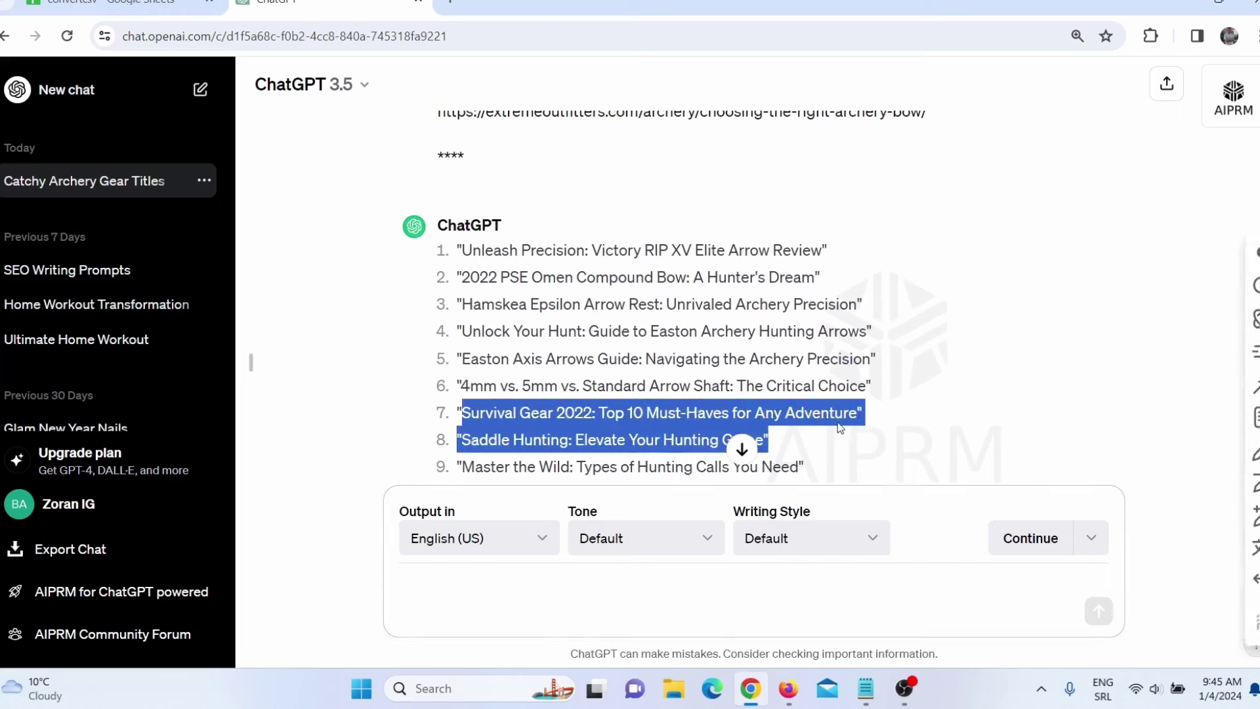
left_click(503, 410)
left_click_drag(461, 413, 856, 417)
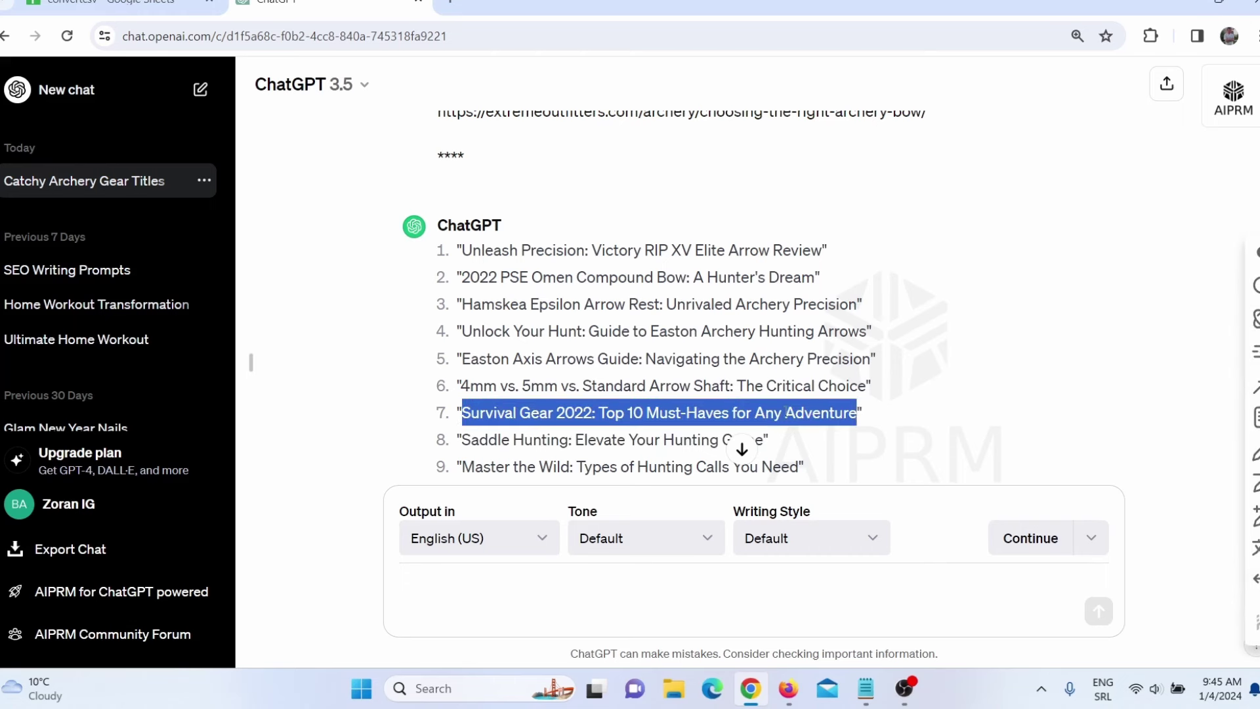
right_click(787, 415)
left_click(842, 187)
- Paste and send the 1000+ word article prompt for 'Survival Gear 2024: Top 10 Must-Haves for Any Adventure'
left_click(463, 586)
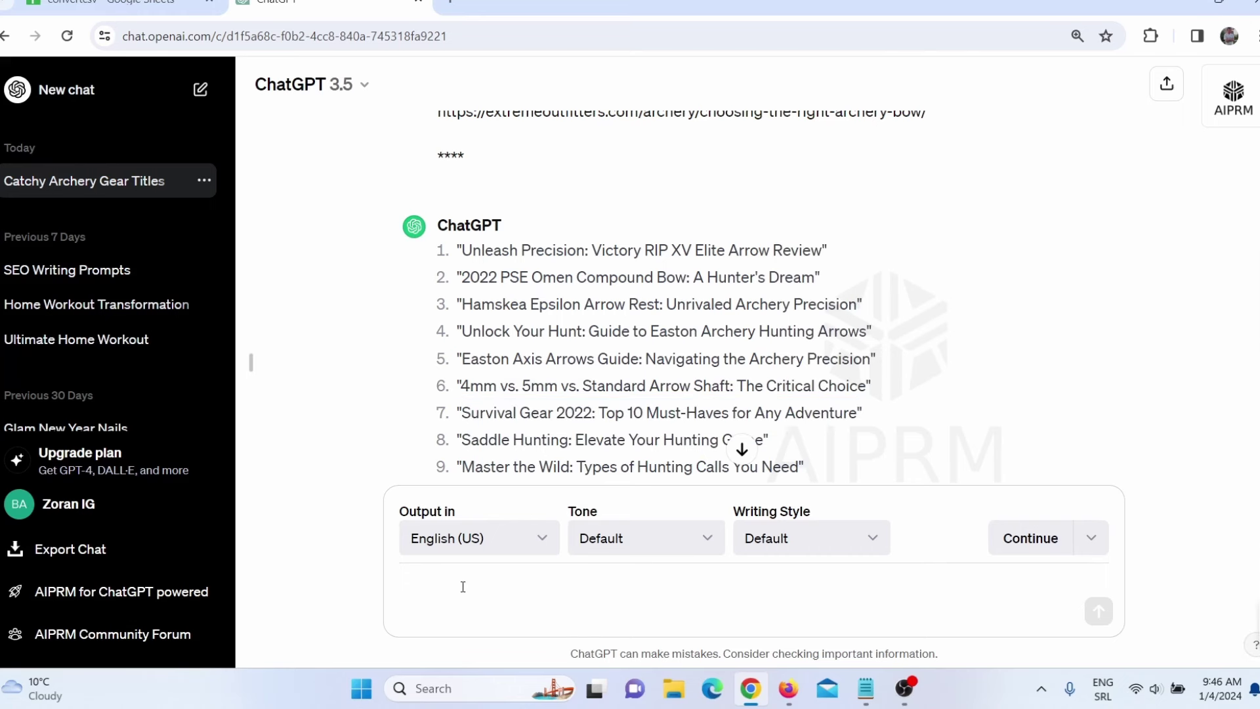
key("ctrl+v")
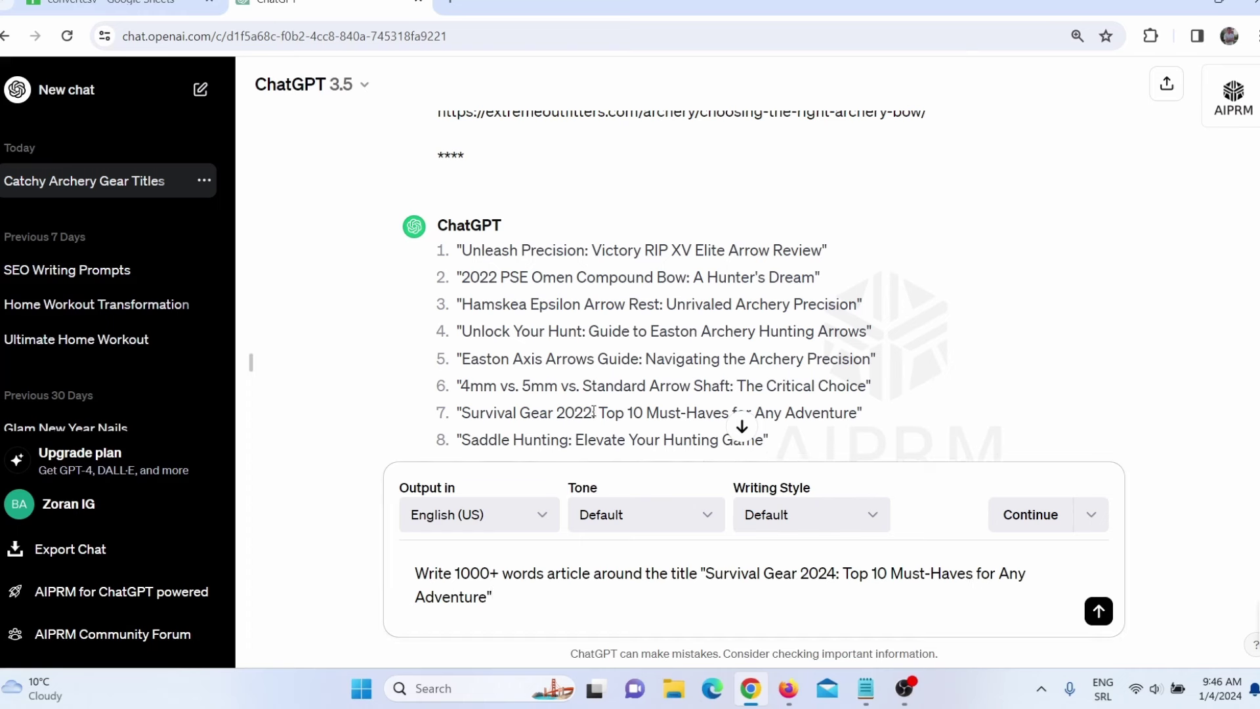
left_click_drag(826, 575, 836, 575)
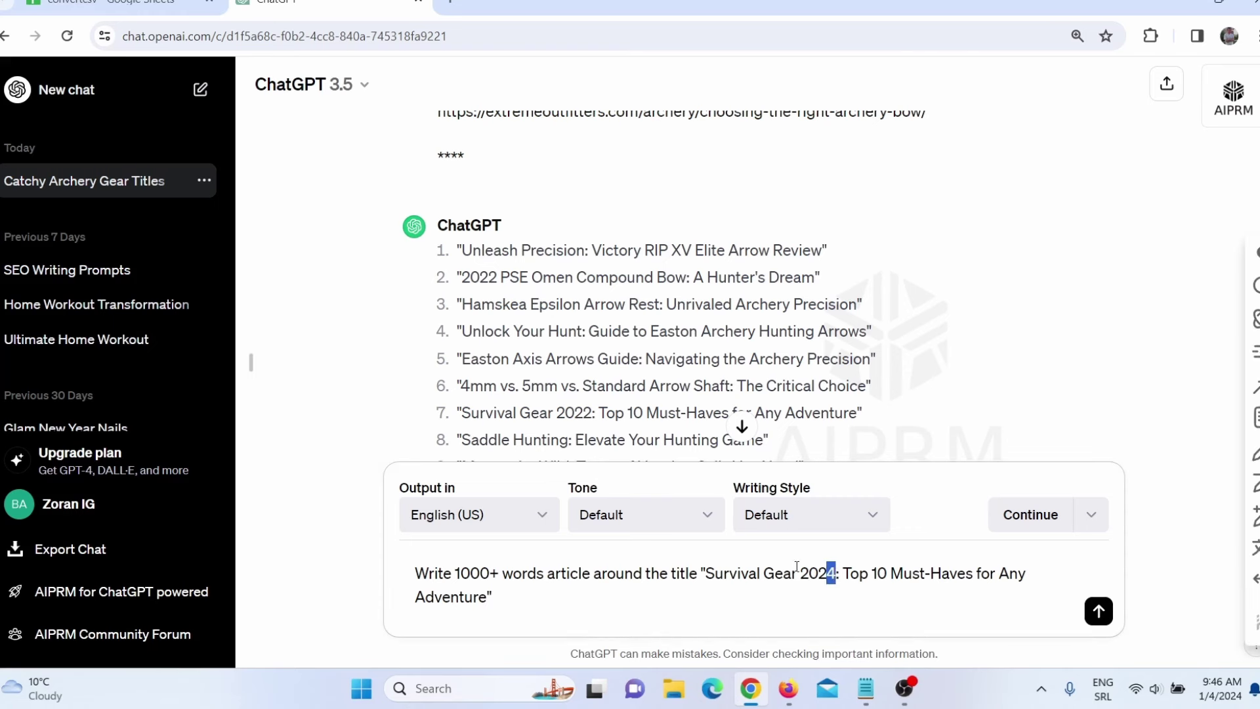
scroll(590, 329, "down", 1)
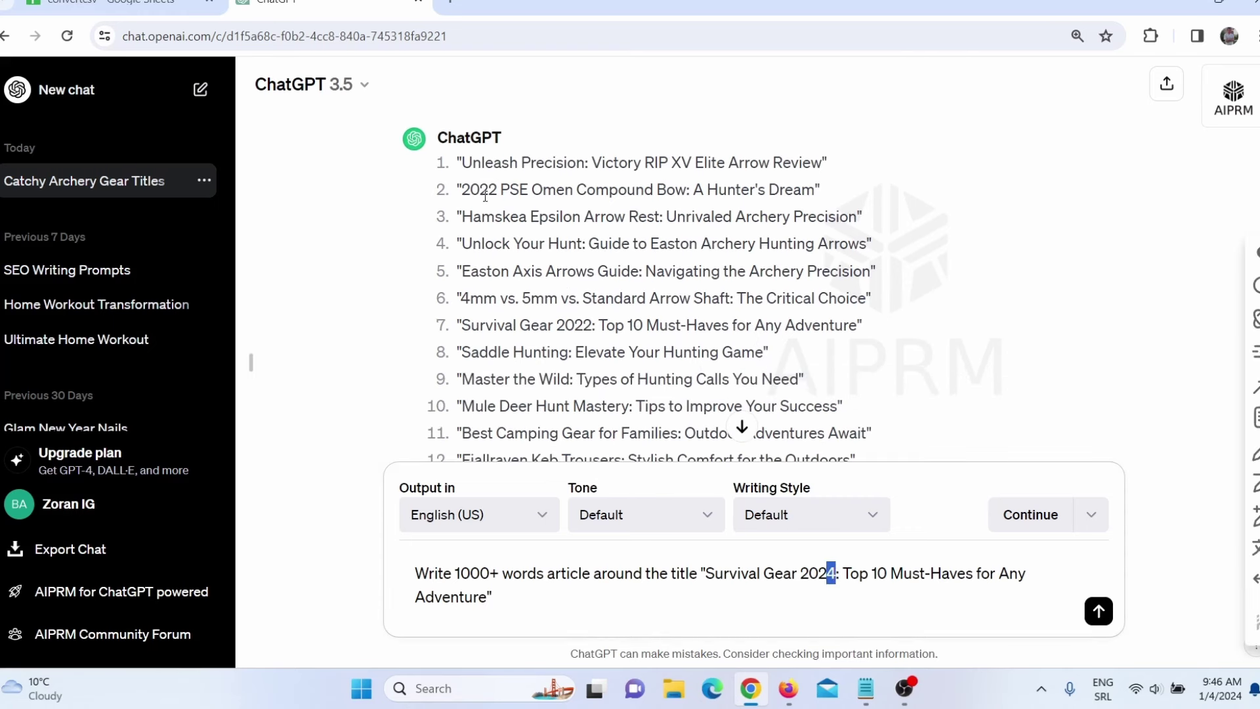
left_click_drag(480, 191, 505, 191)
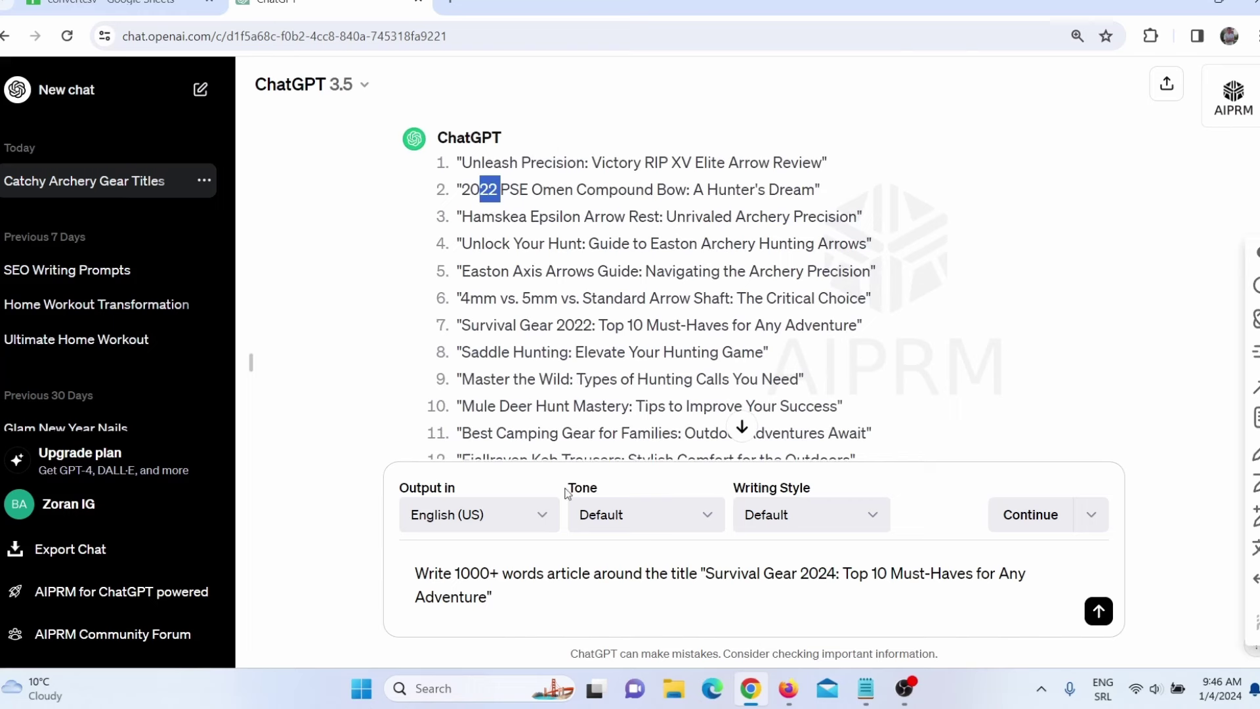
left_click(573, 597)
key("Return")
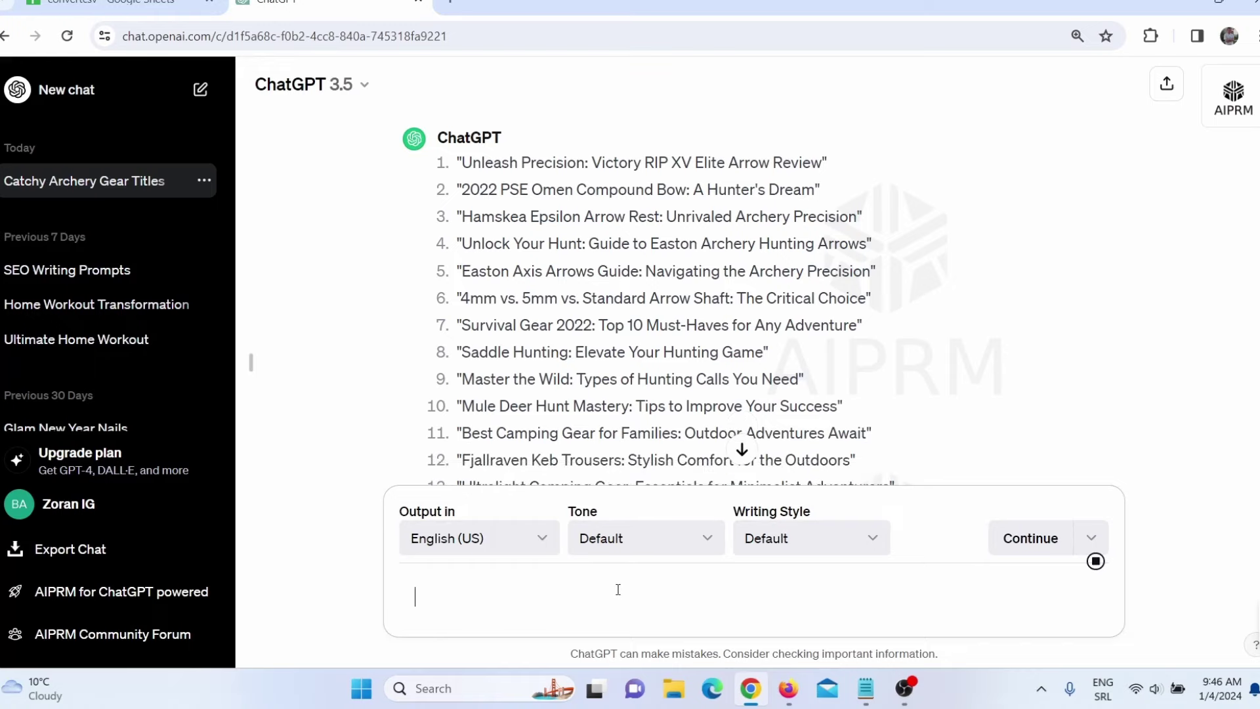
- Skim the generated Survival Gear 2024 article, then return to Firefox's Extreme Outfitters post-sitemap.xml
scroll(719, 337, "down", 10)
scroll(728, 336, "down", 15)
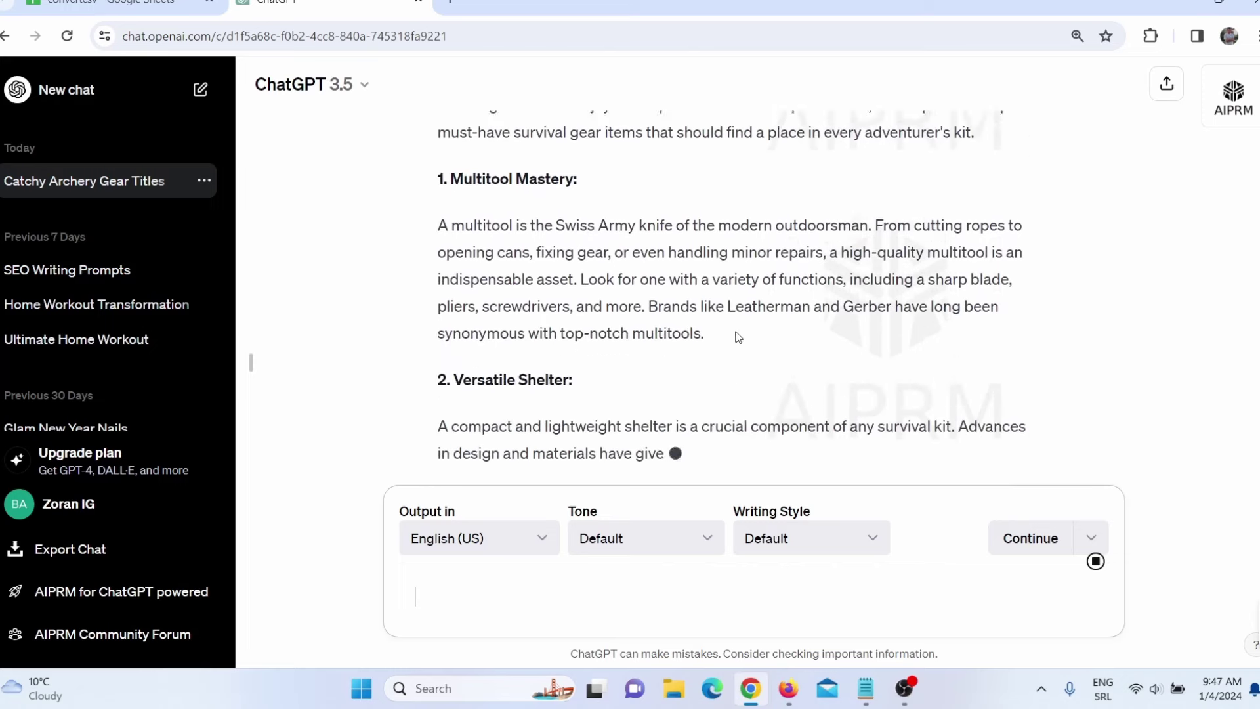
scroll(763, 334, "up", 12)
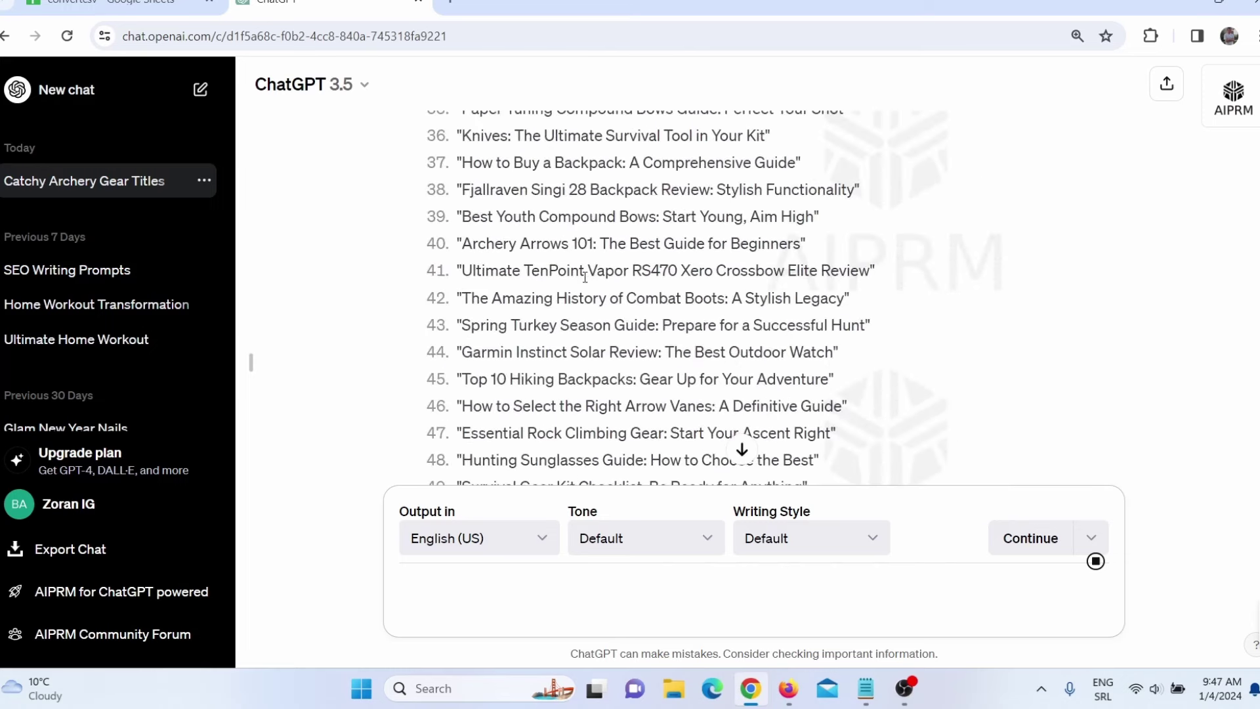
scroll(584, 276, "up", 8)
scroll(738, 361, "down", 12)
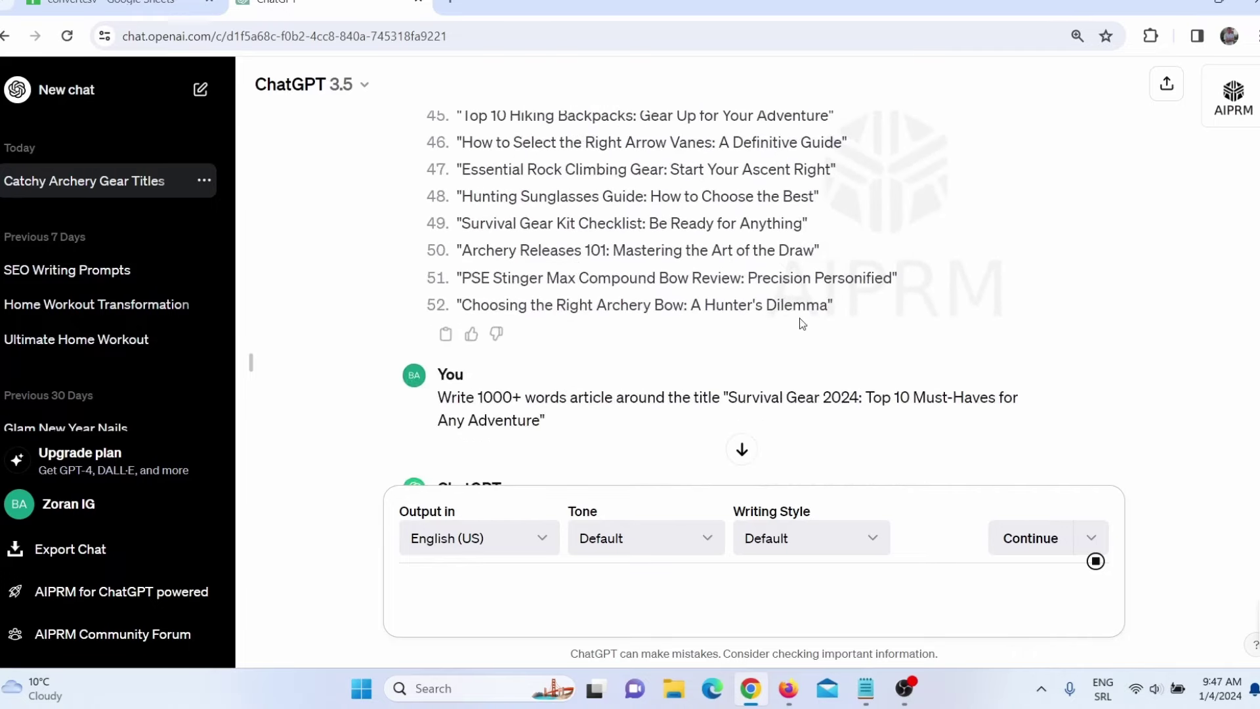
scroll(801, 322, "up", 4)
scroll(795, 309, "up", 6)
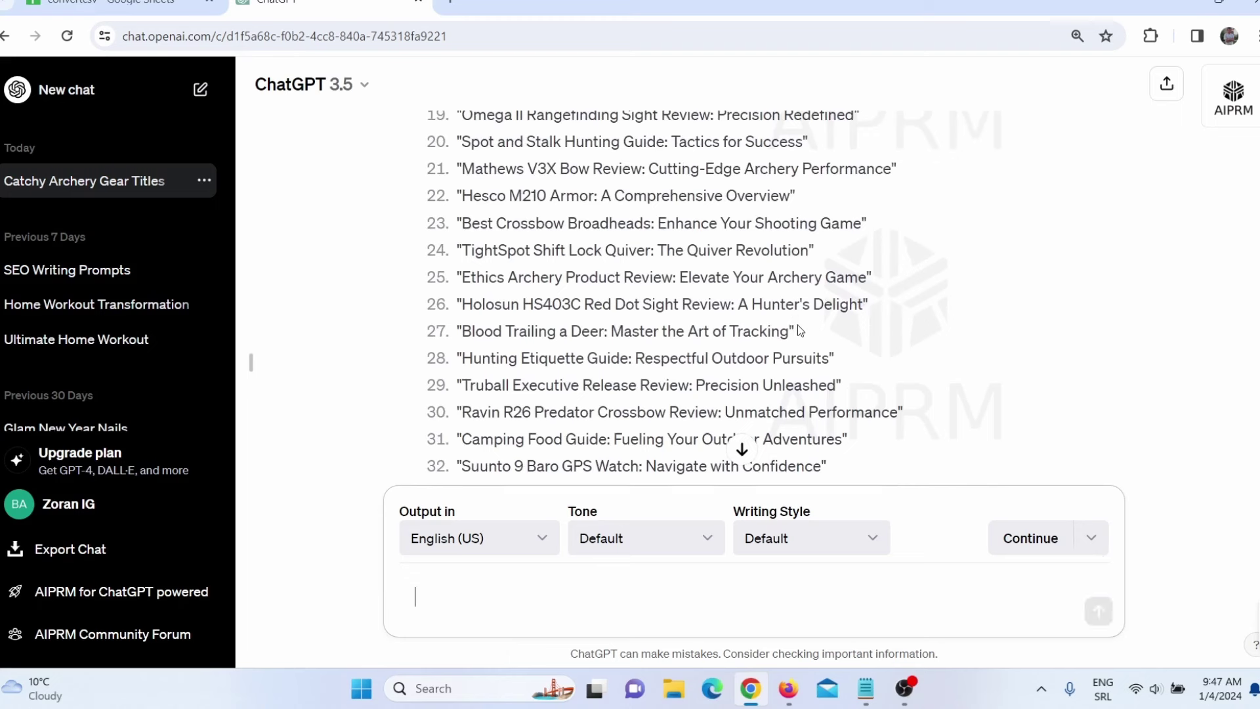
scroll(806, 330, "down", 8)
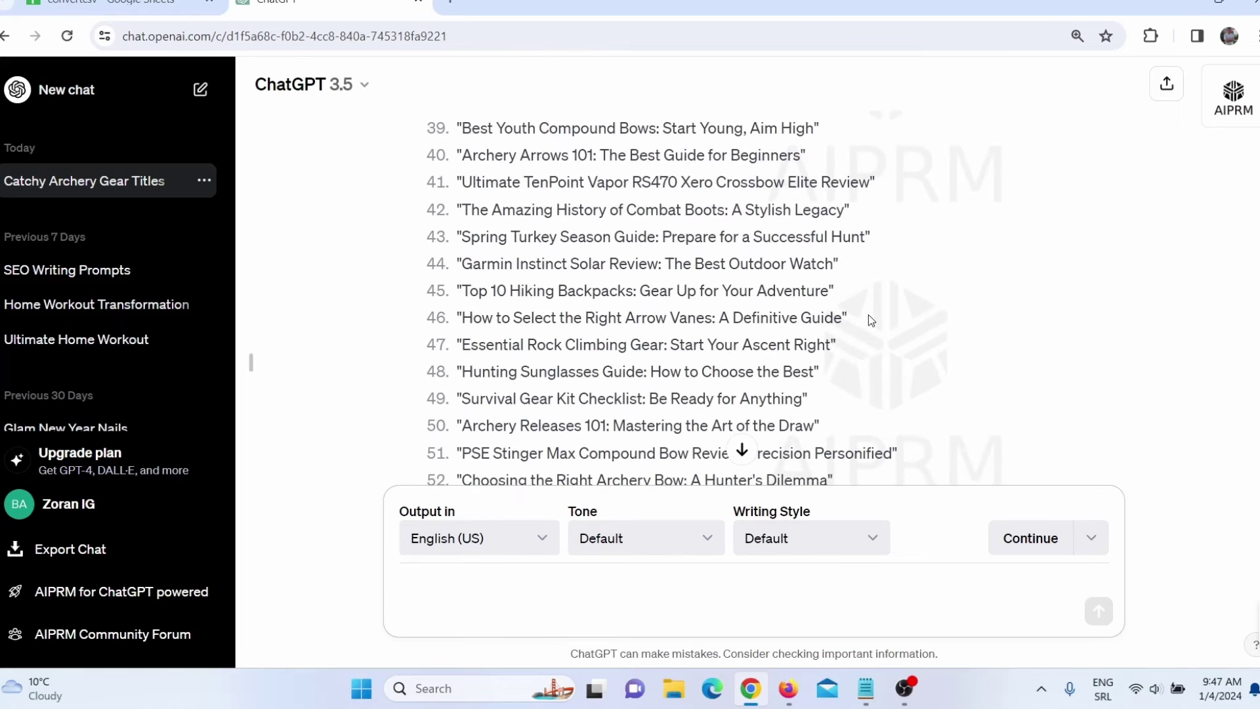
scroll(863, 316, "down", 6)
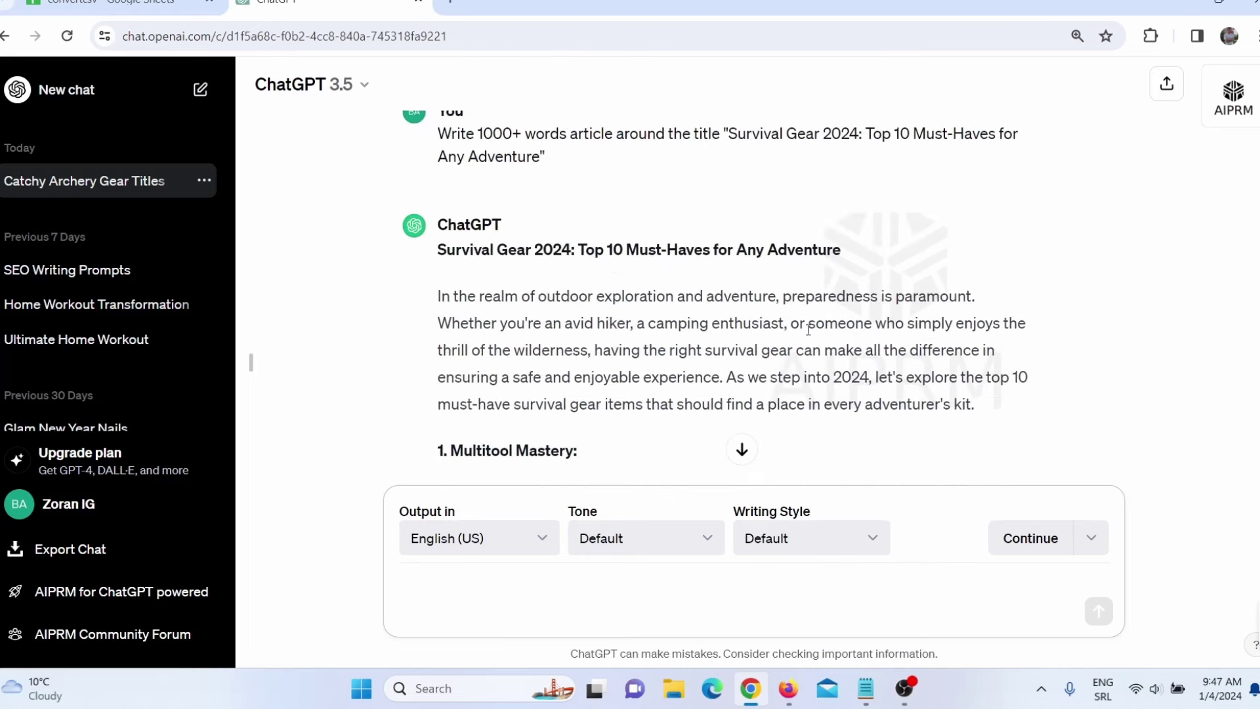
scroll(711, 297, "down", 3)
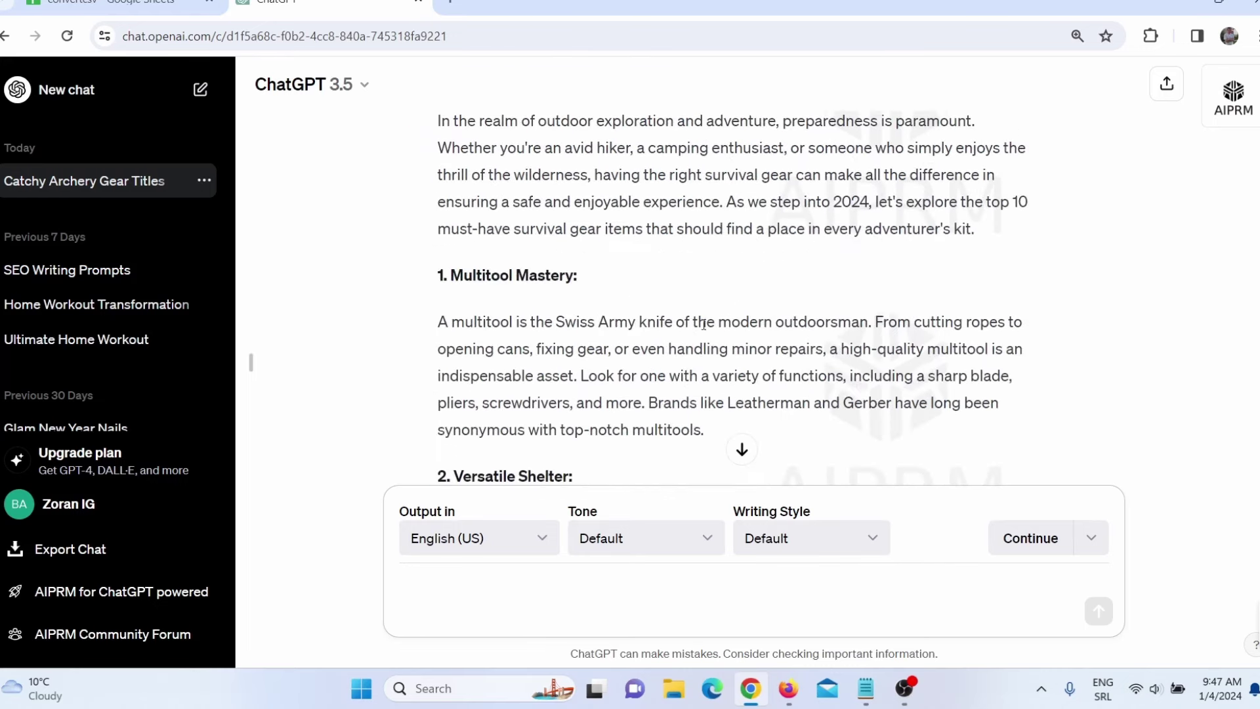
scroll(718, 338, "down", 4)
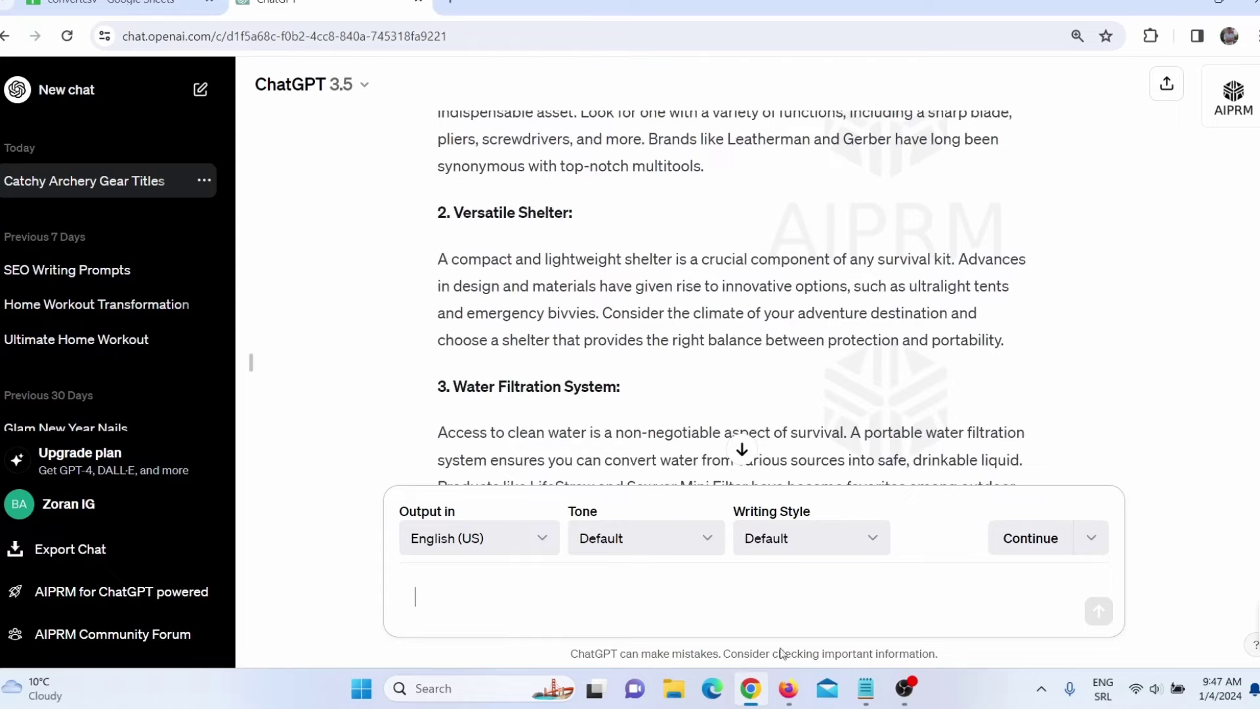
left_click(788, 688)
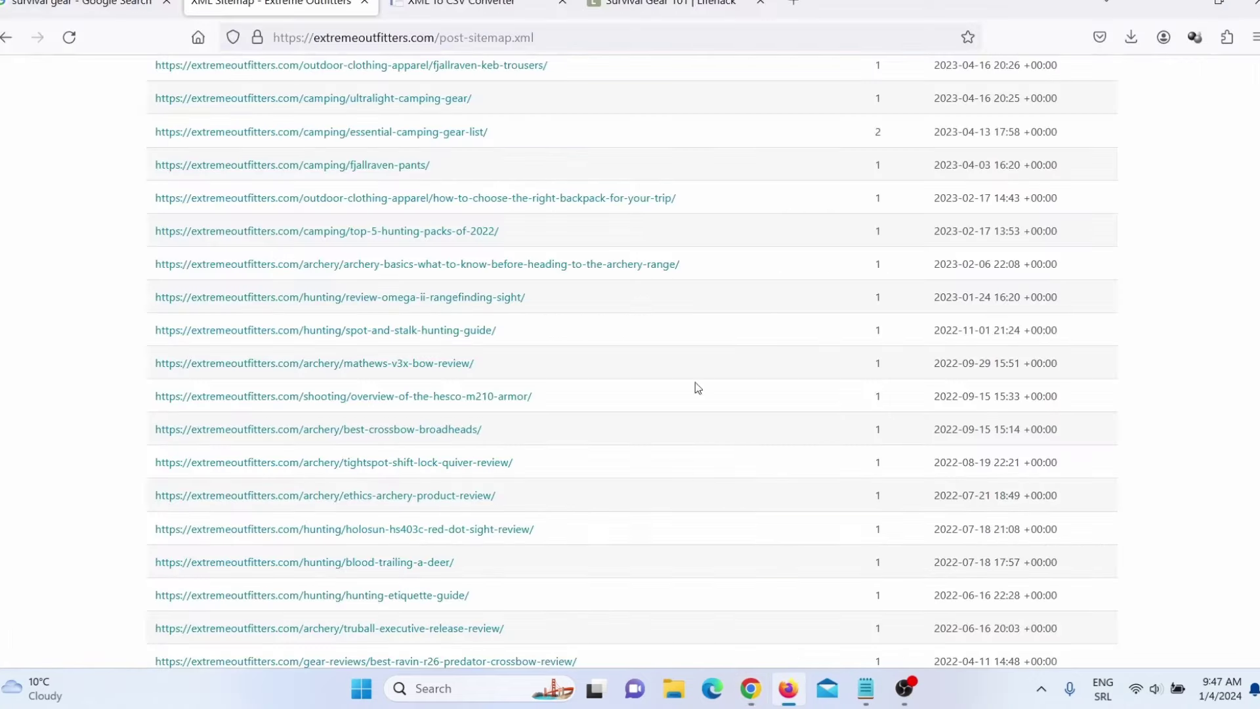
- Read the Survival Gear 101 Lifehack article through its coffee-can kit list, then switch to Amazon
left_click(647, 8)
scroll(615, 384, "down", 15)
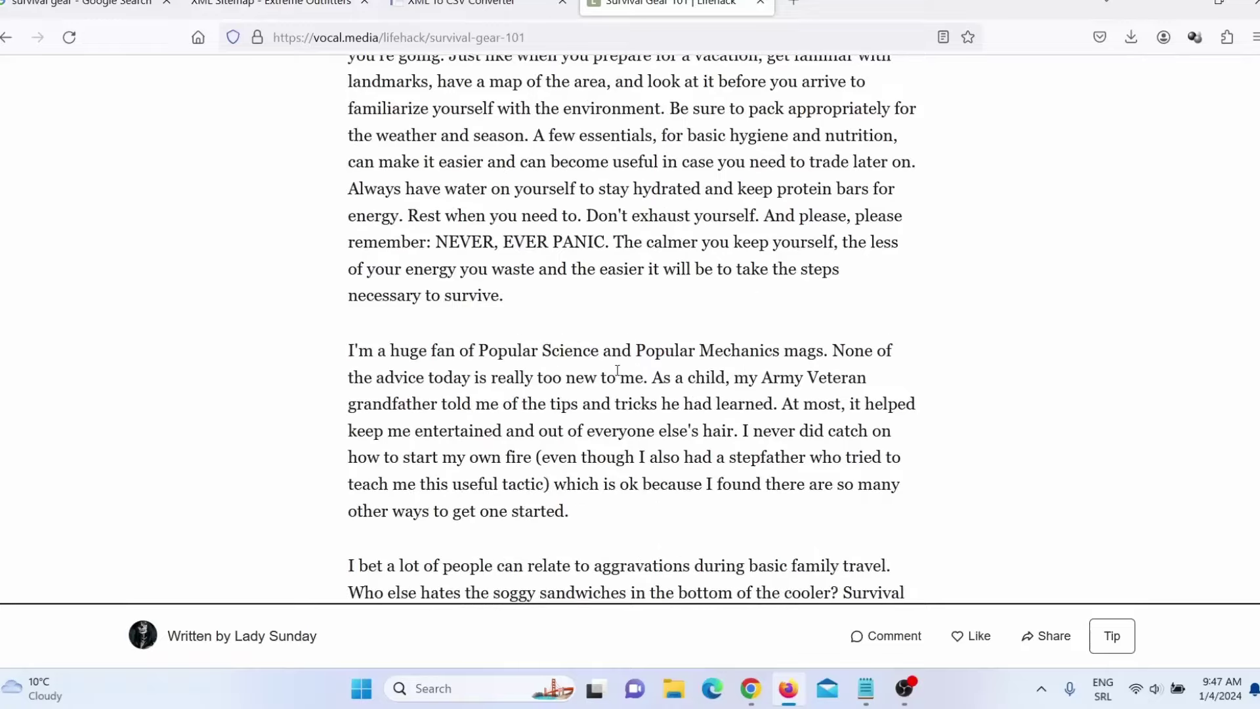
scroll(617, 373, "down", 4)
scroll(617, 372, "down", 8)
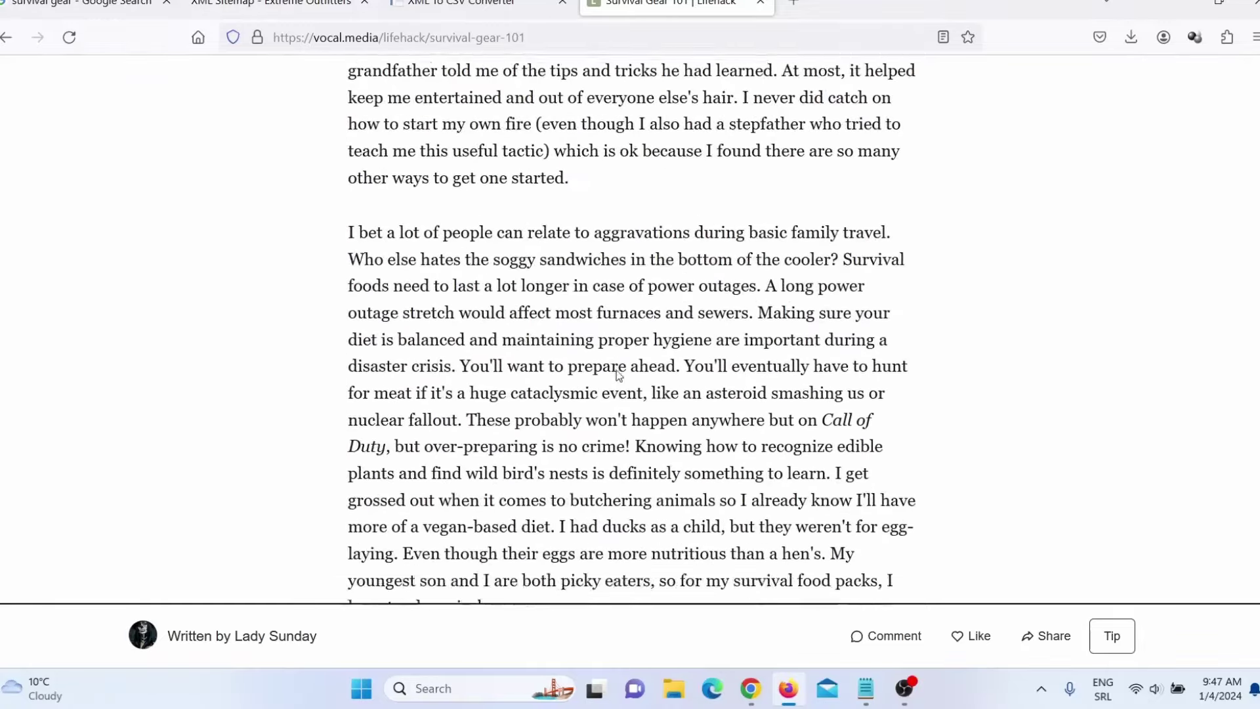
scroll(617, 369, "down", 10)
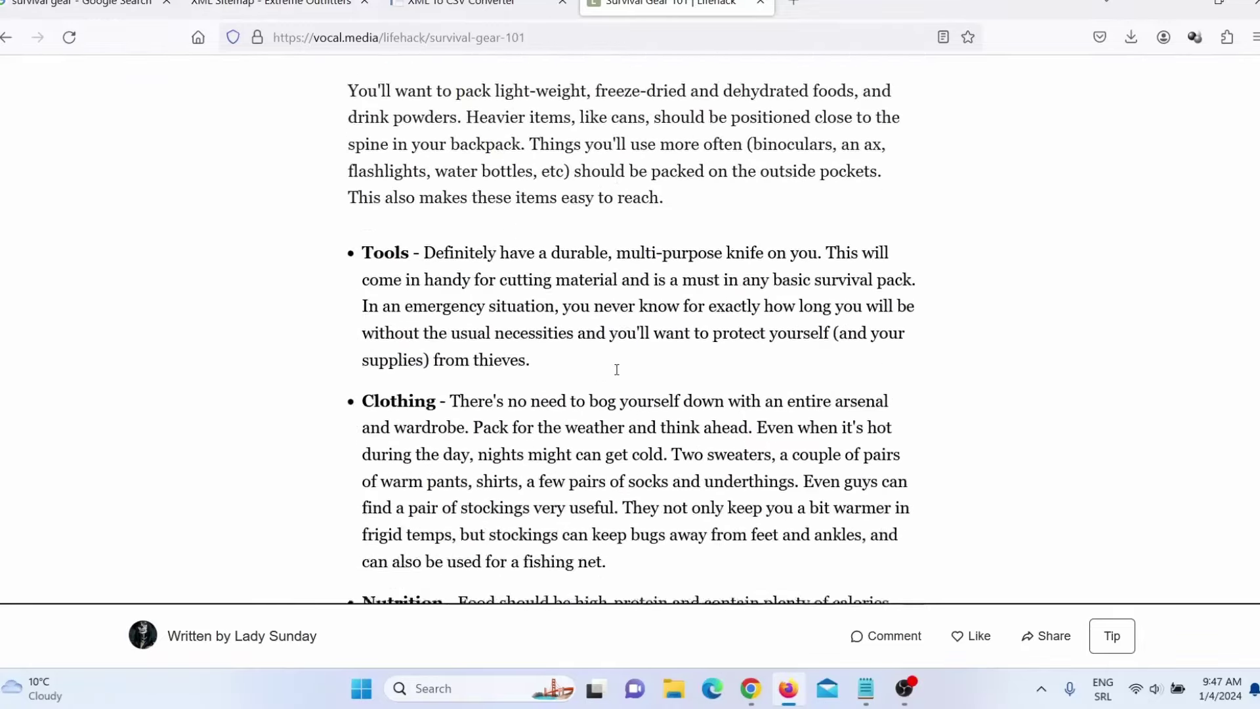
scroll(617, 373, "down", 2)
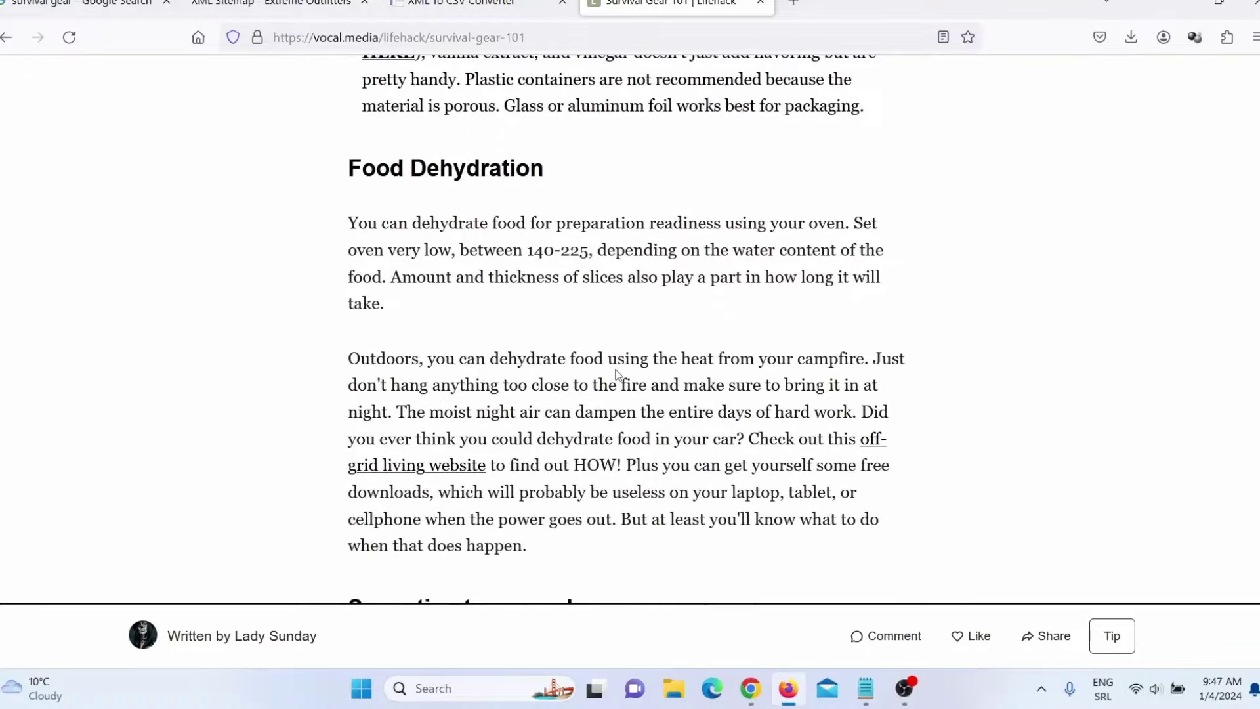
scroll(615, 368, "down", 6)
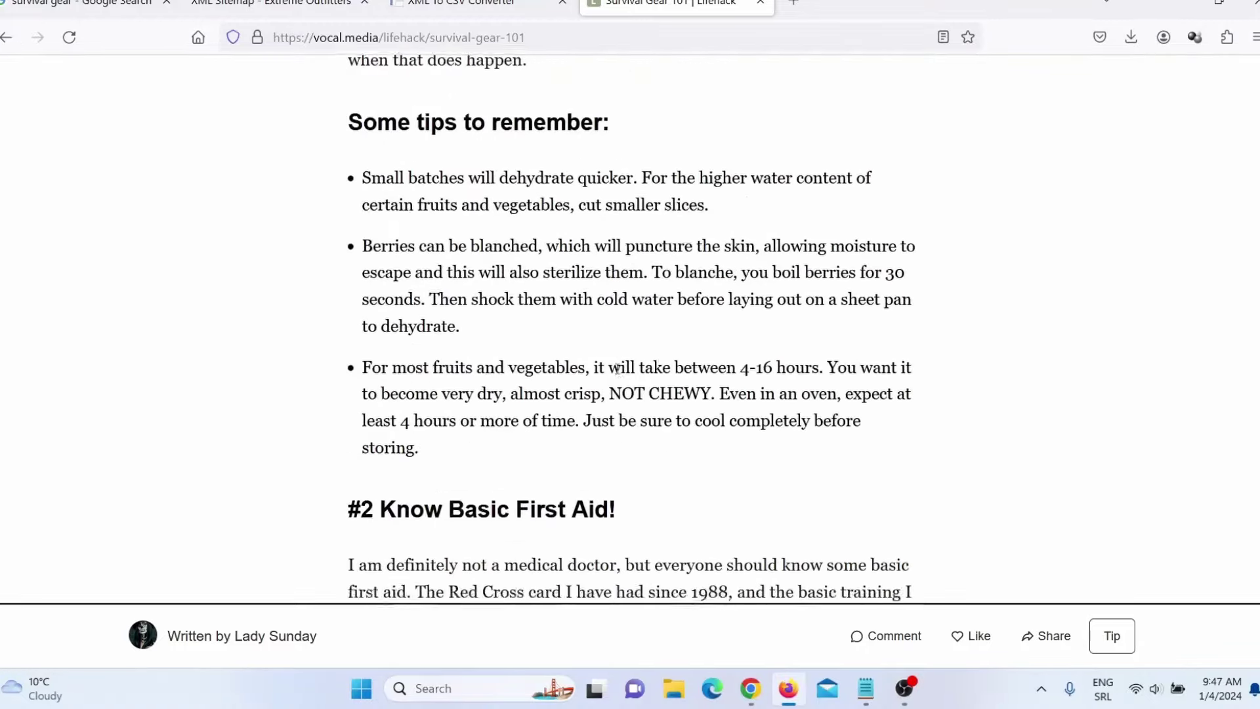
scroll(617, 369, "down", 1)
scroll(617, 369, "down", 4)
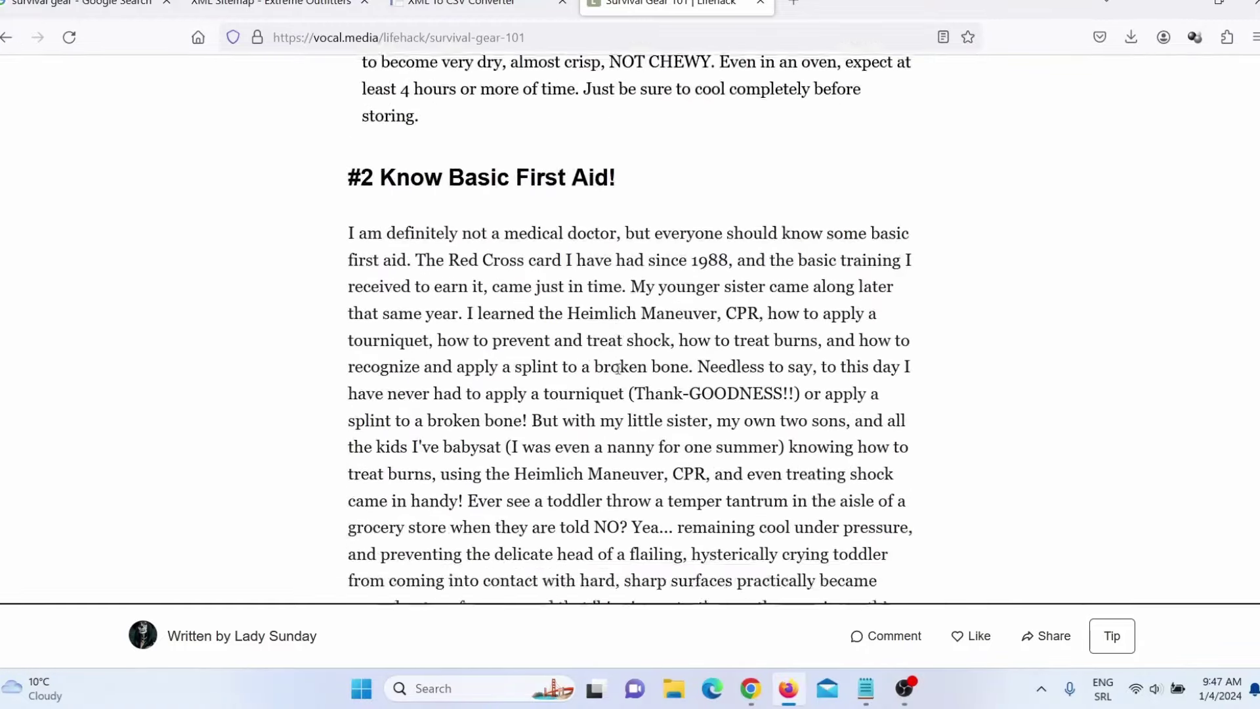
scroll(618, 370, "down", 5)
scroll(619, 368, "down", 4)
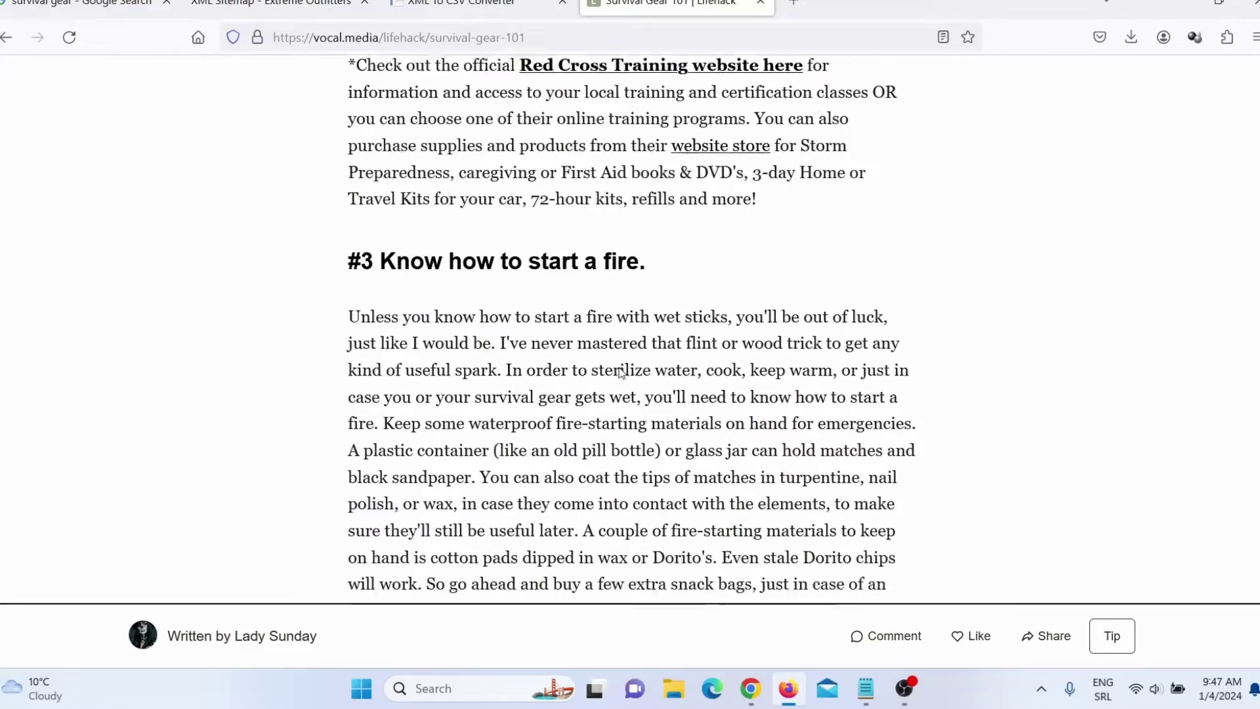
scroll(620, 368, "down", 9)
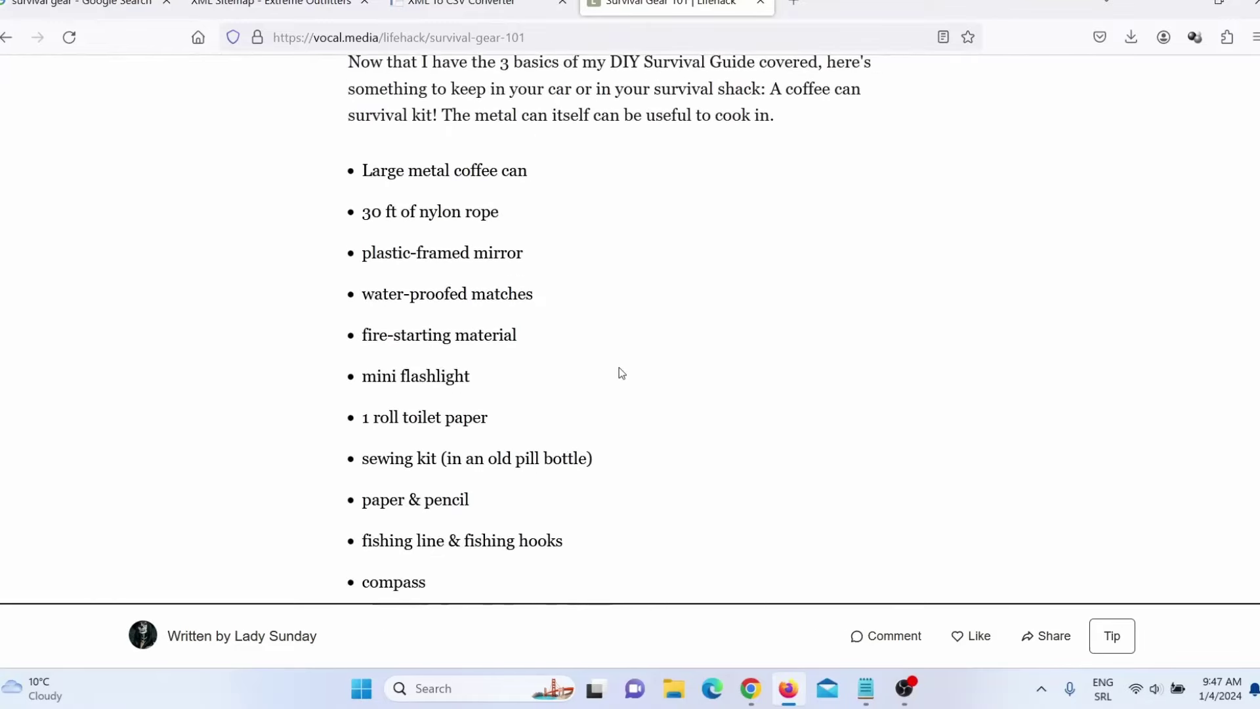
scroll(623, 359, "down", 9)
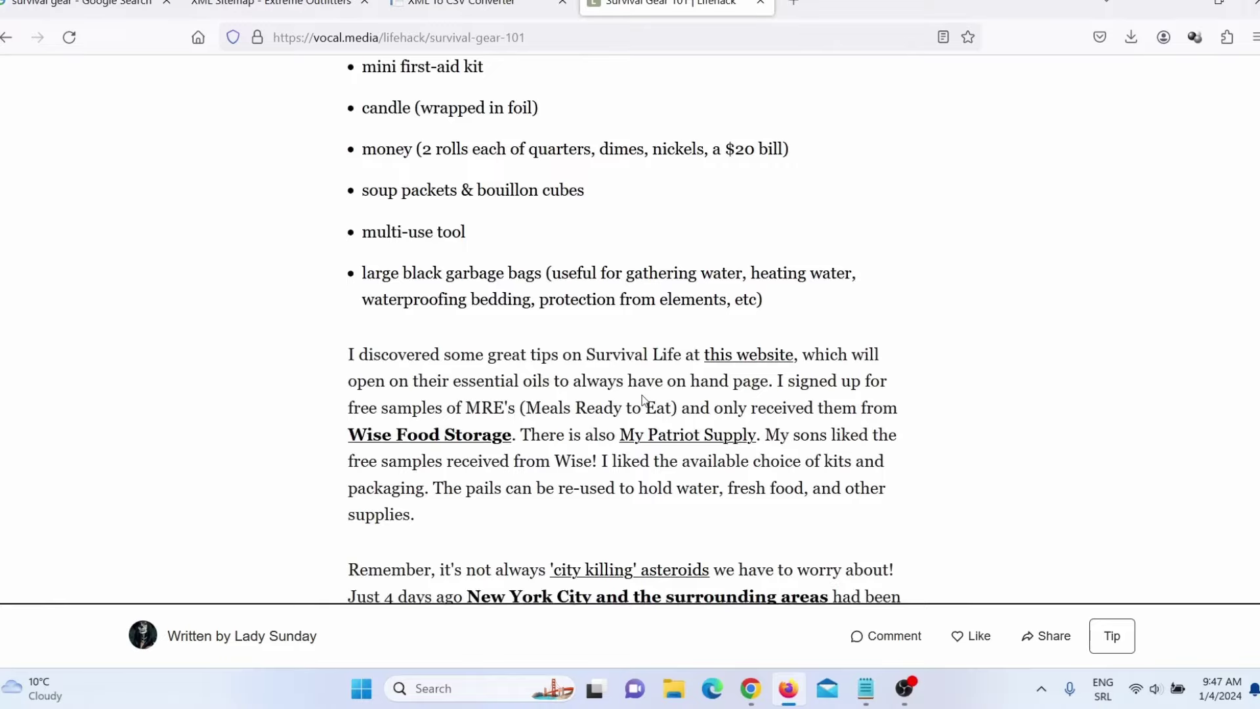
scroll(643, 395, "up", 15)
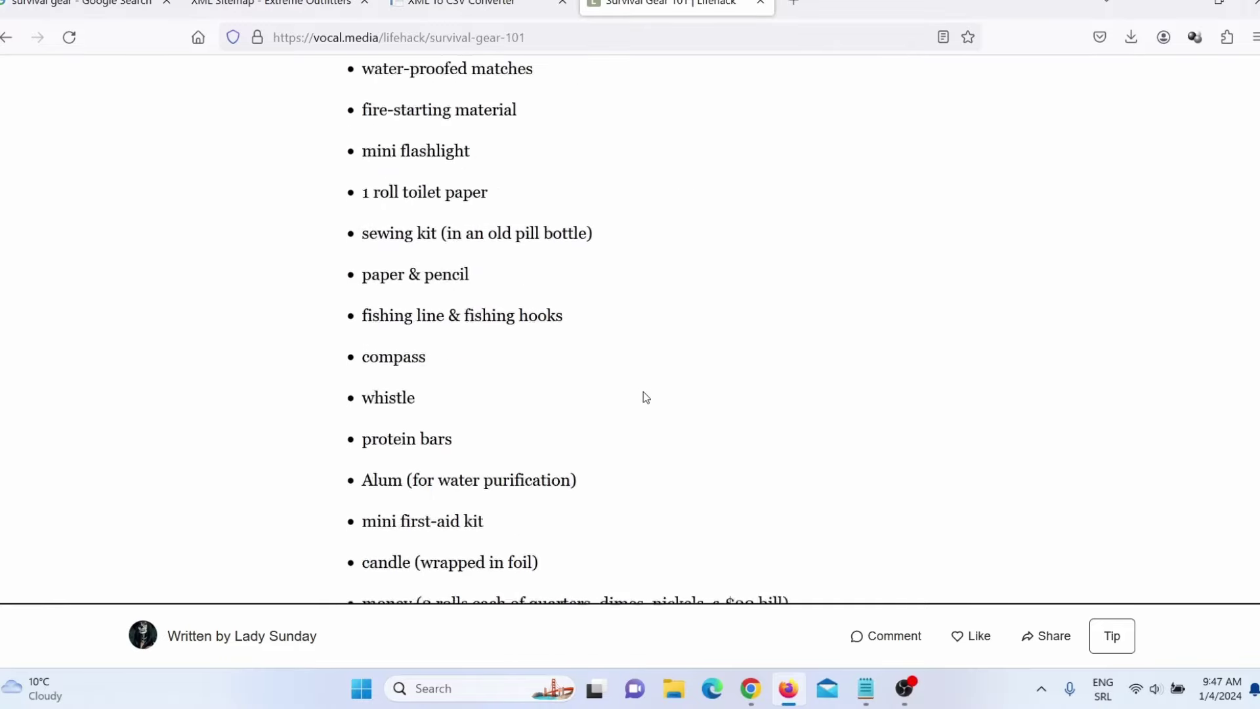
scroll(644, 394, "up", 13)
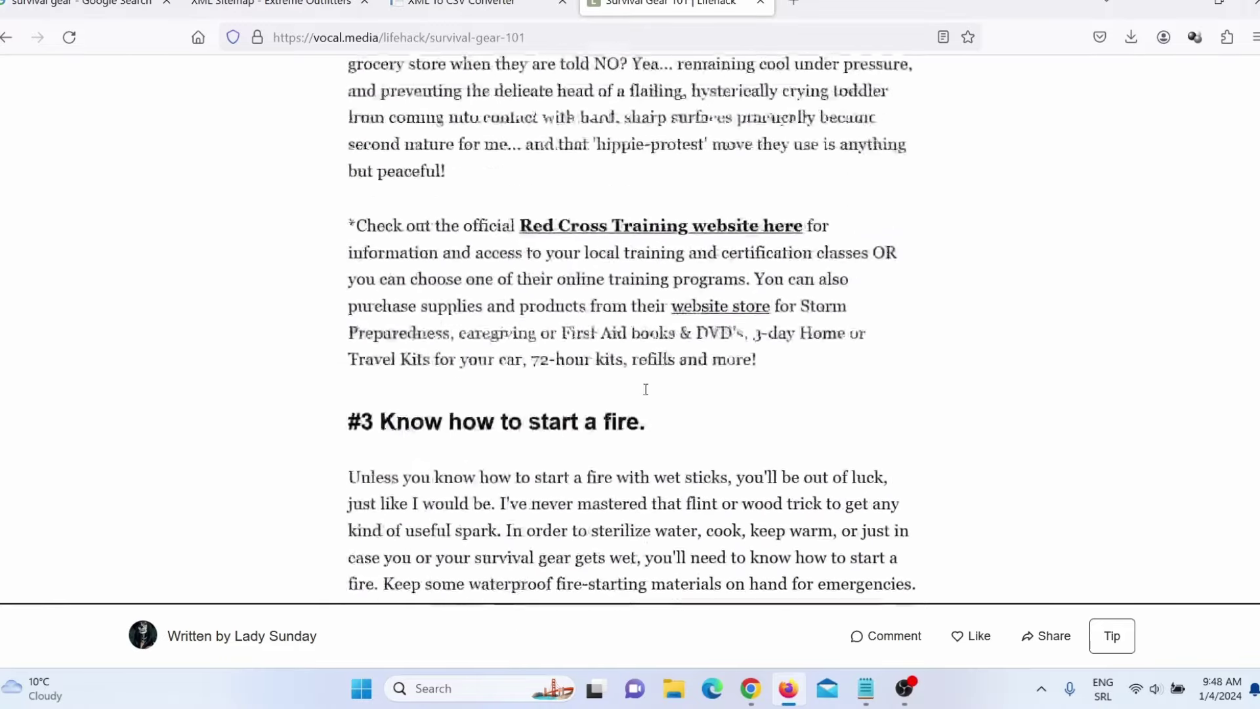
left_click(813, 7)
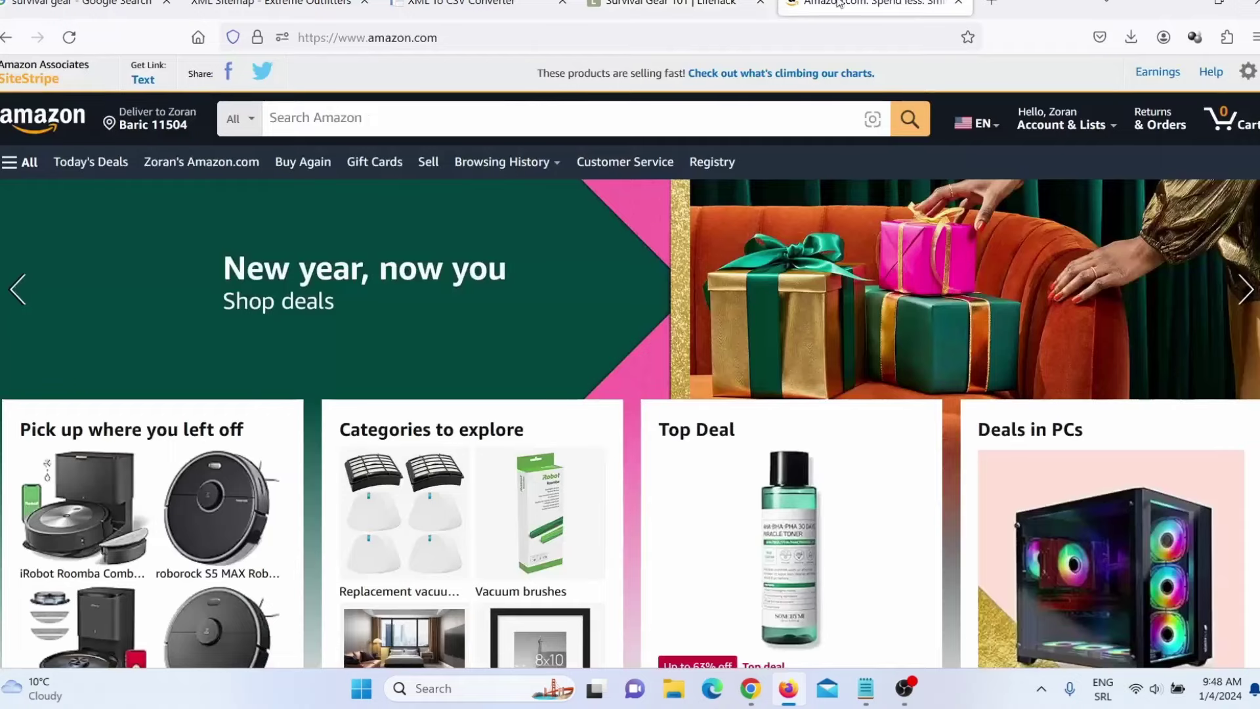
- Search Amazon for 'survival gear and supplies' using the suggestion for 'survival'
left_click(462, 124)
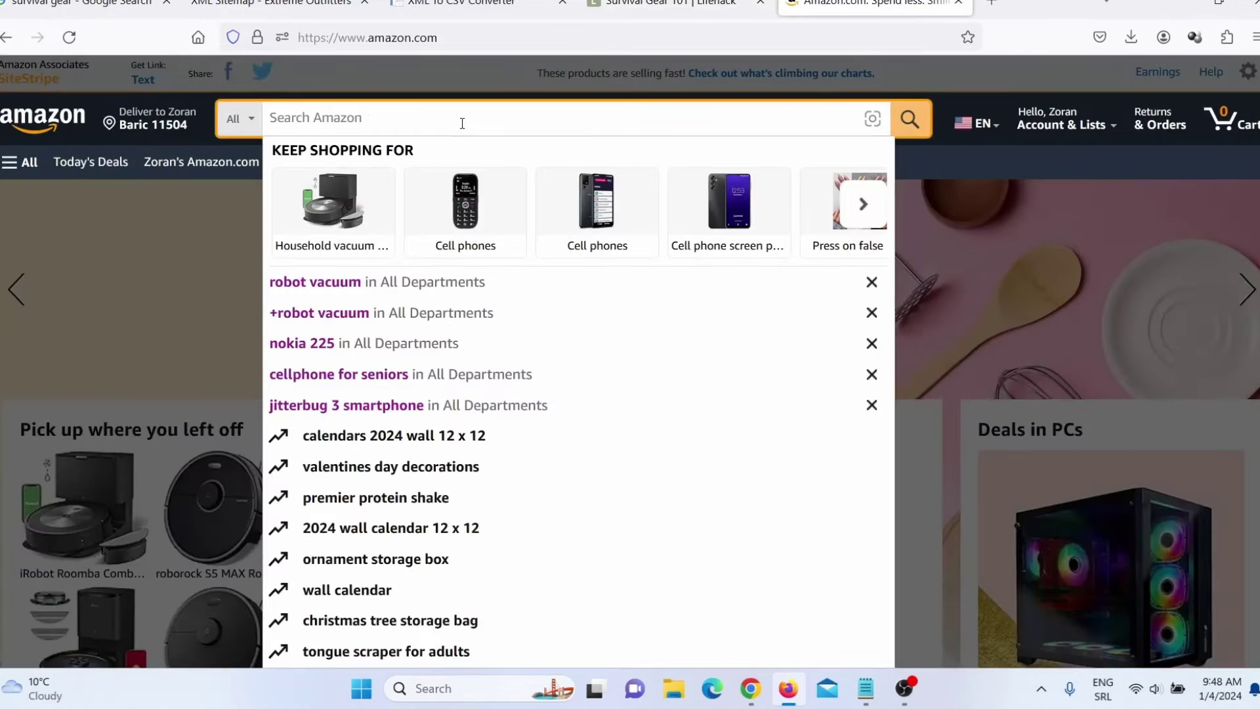
type("survival")
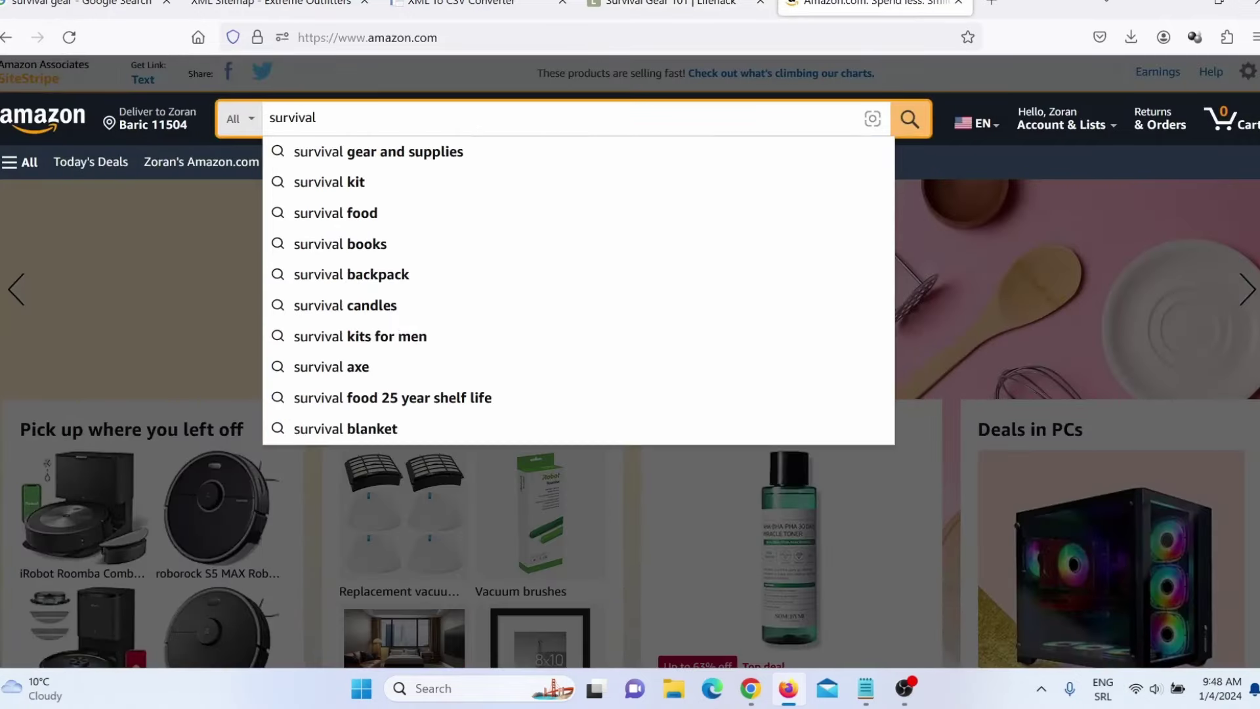
key("Down")
key("Return")
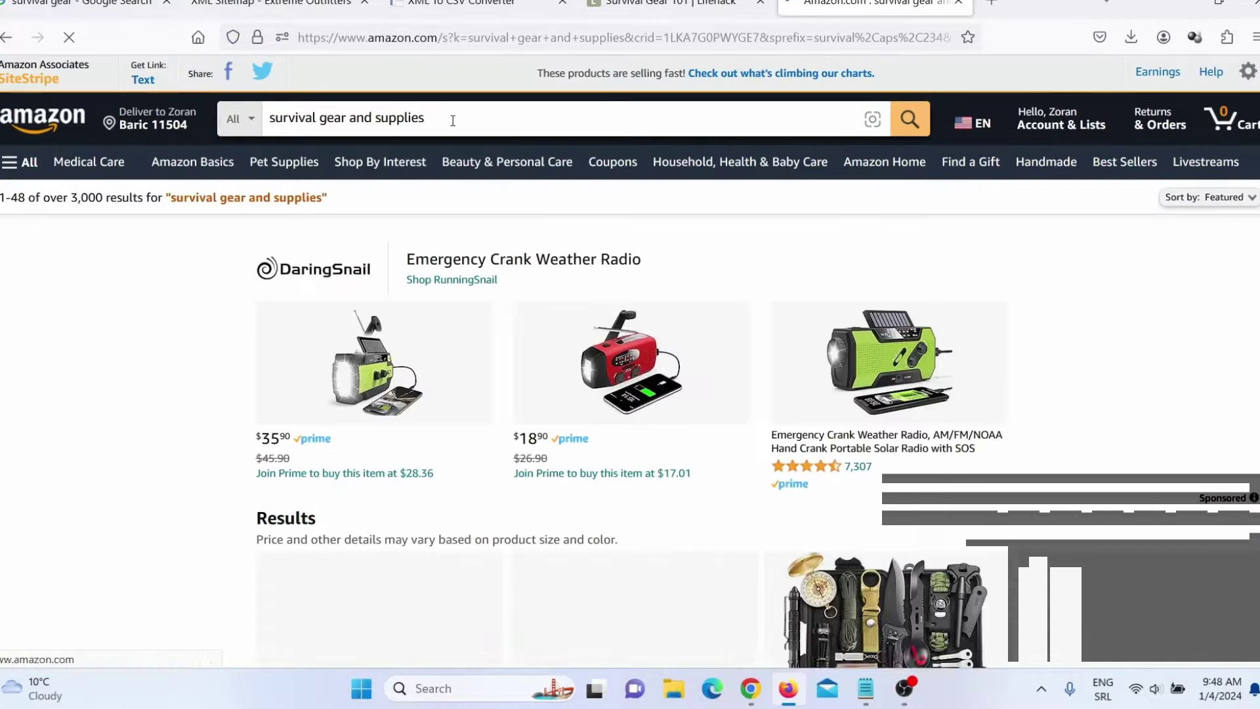
- Browse the results: crank weather radios, water filters, thermal blankets and survival kits
scroll(544, 348, "down", 15)
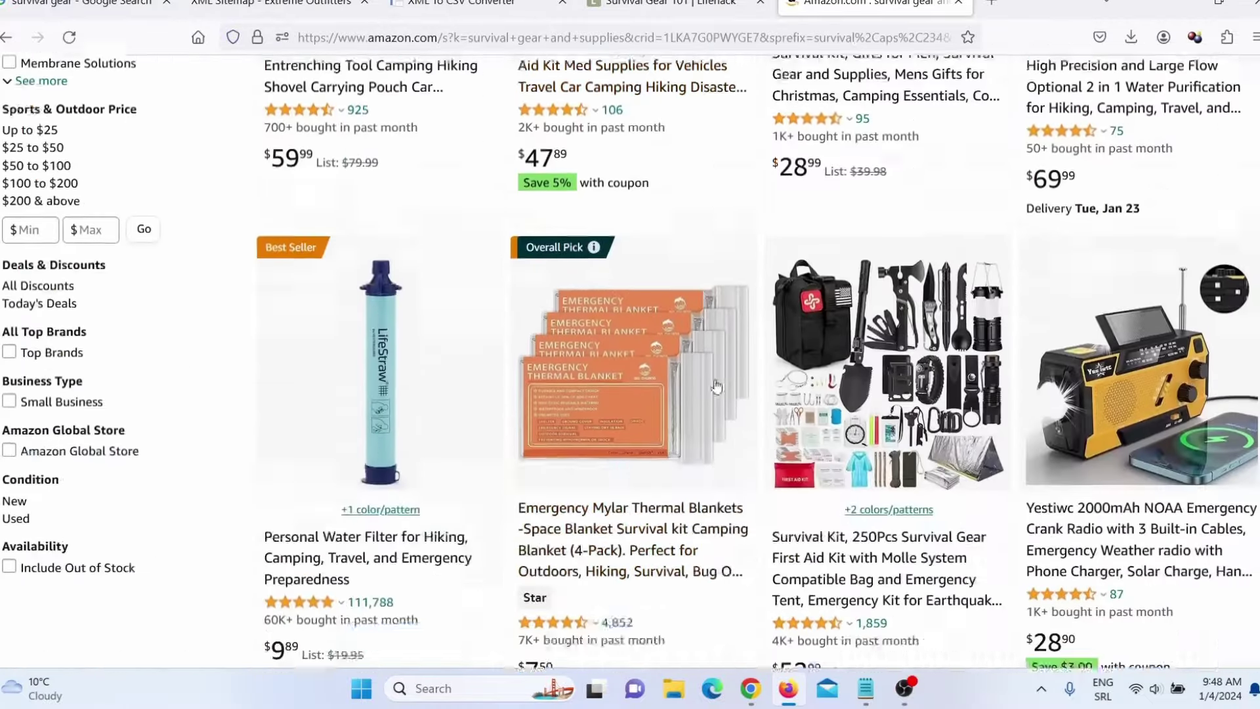
scroll(718, 383, "down", 15)
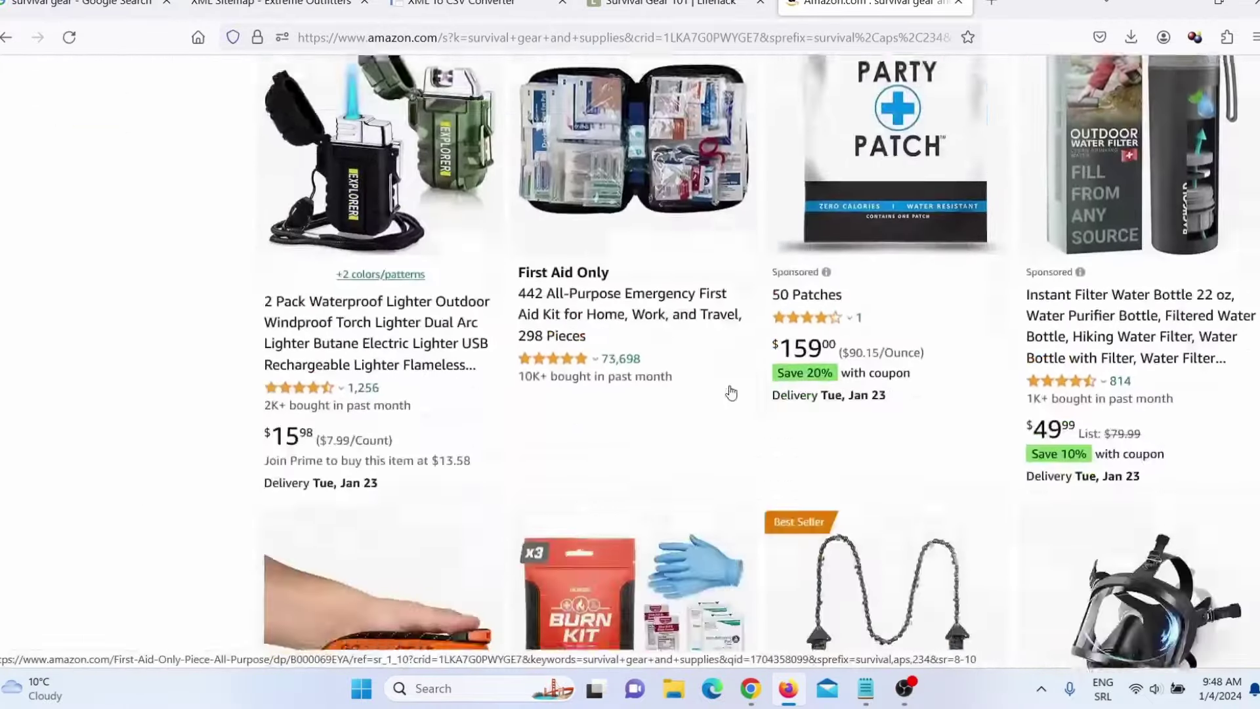
scroll(733, 392, "down", 10)
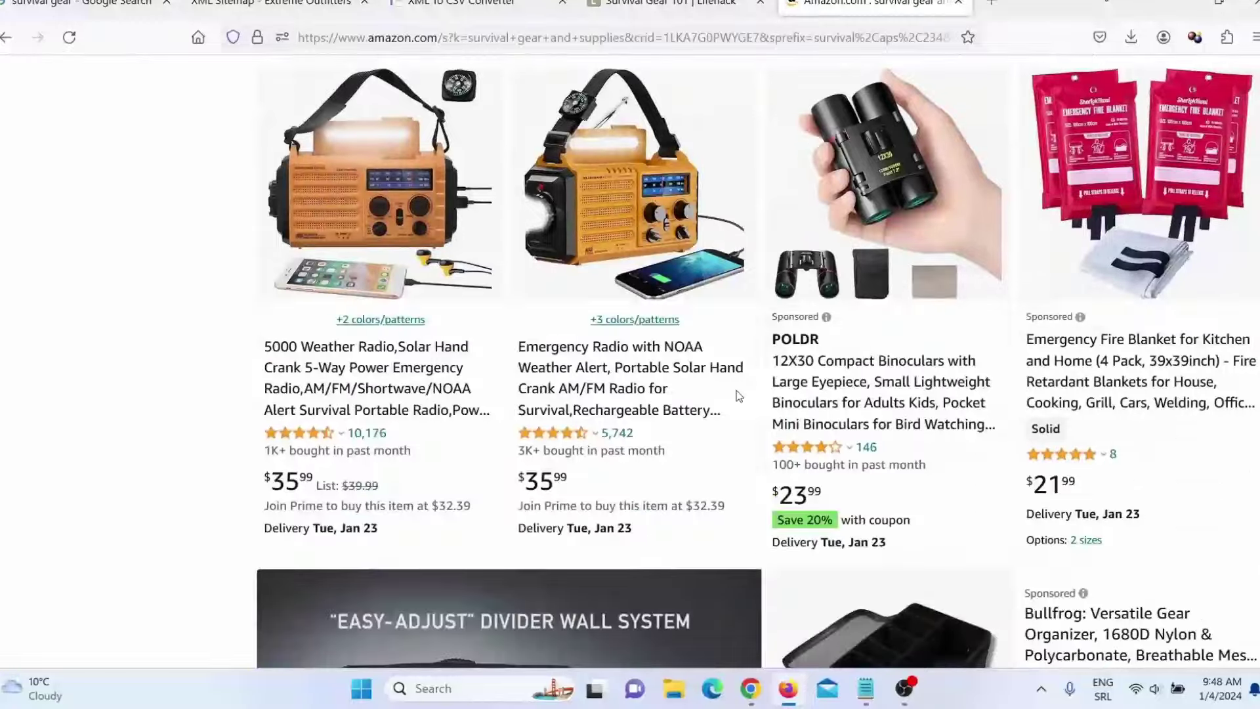
scroll(744, 397, "down", 15)
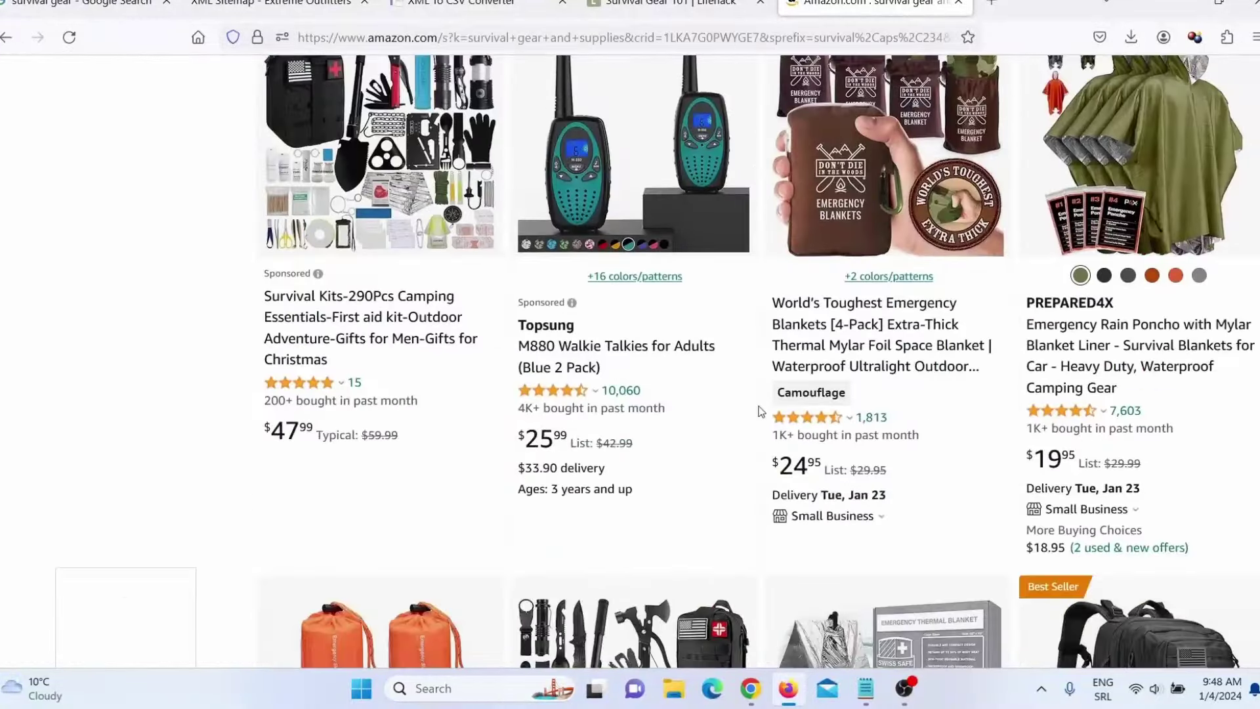
scroll(760, 411, "down", 4)
scroll(759, 412, "down", 5)
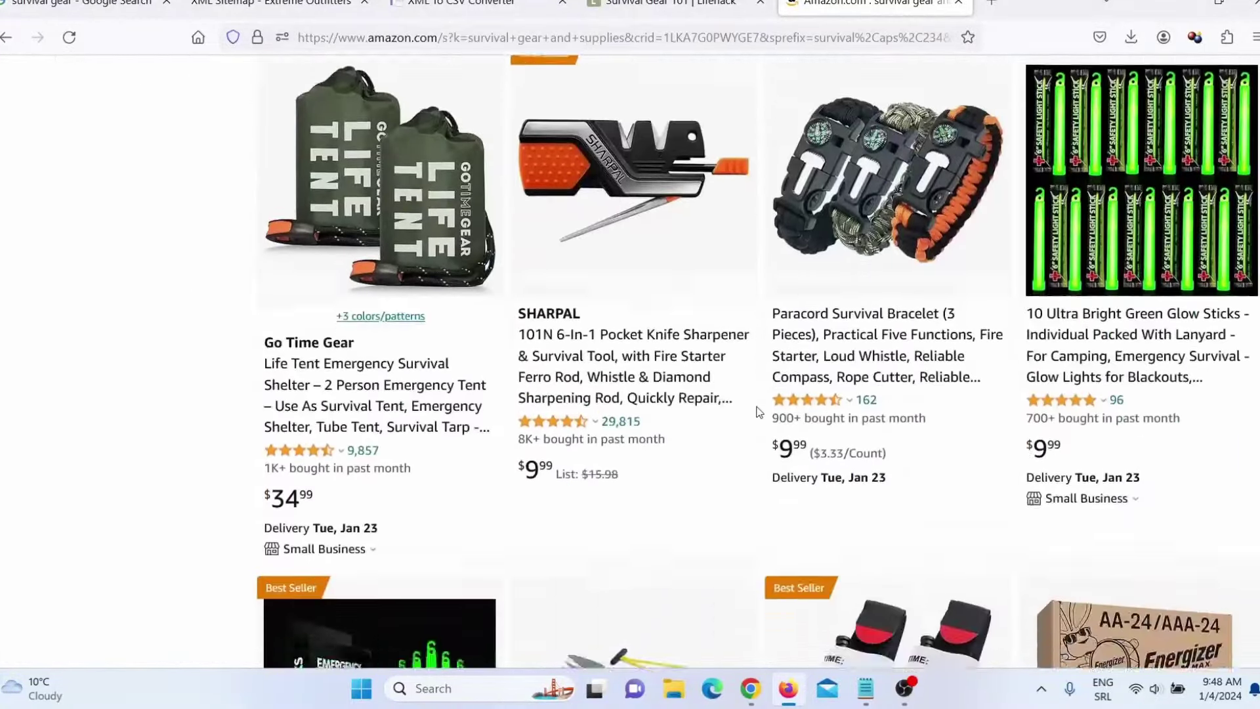